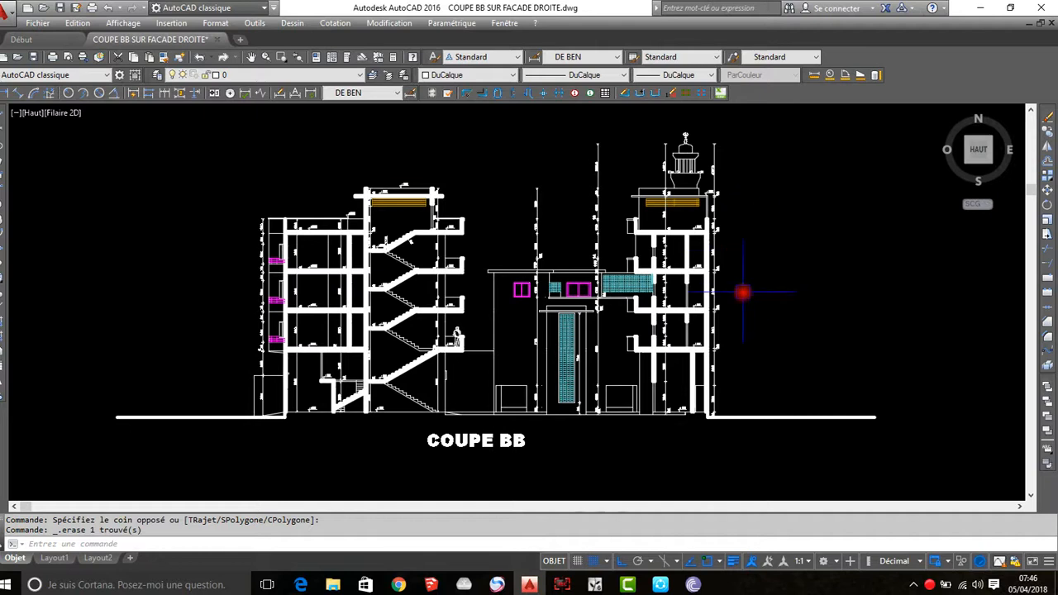
Step: Review the right-click customization settings in the user preferences of Options, apply them and close both dialogs
middle_drag(780, 306, 765, 309)
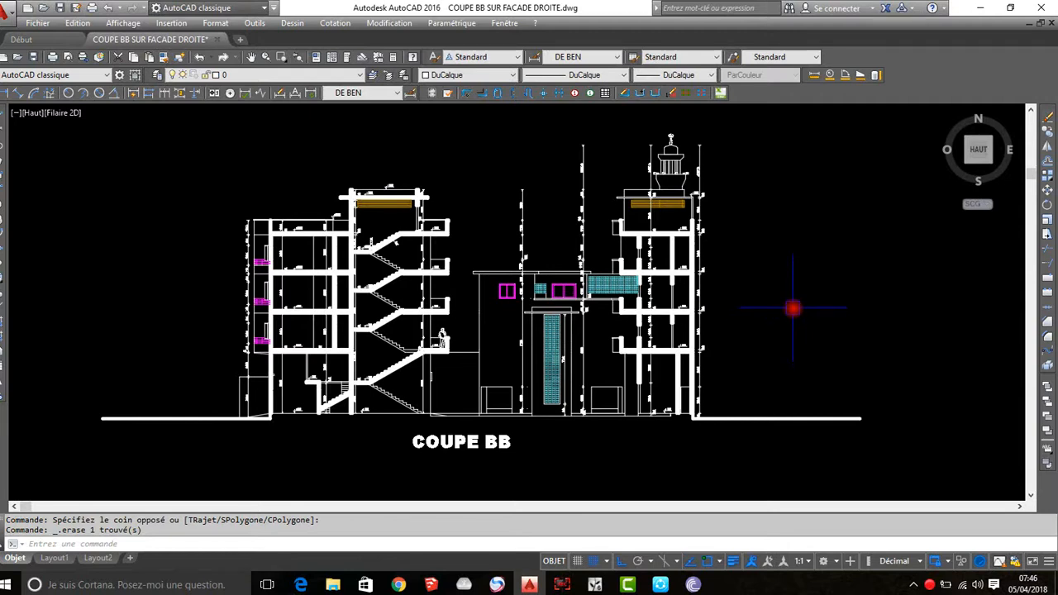
text(OP)
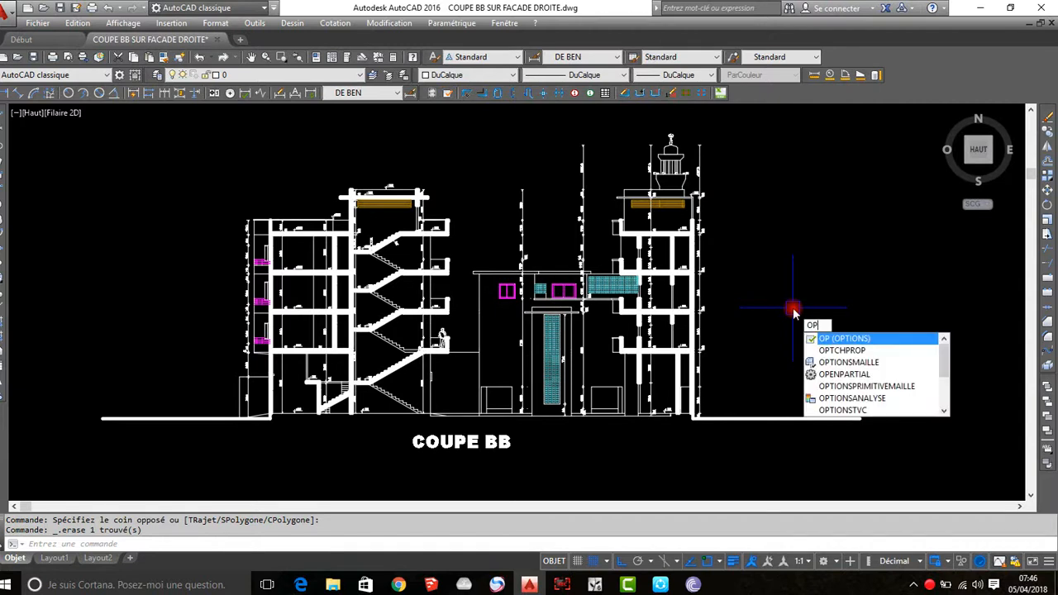
key(Return)
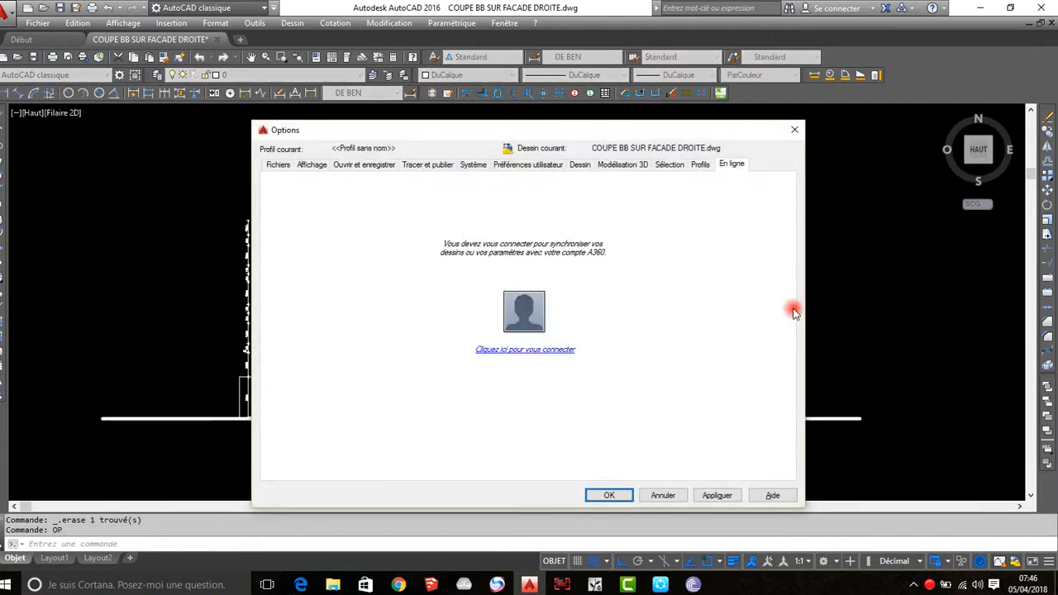
click(499, 164)
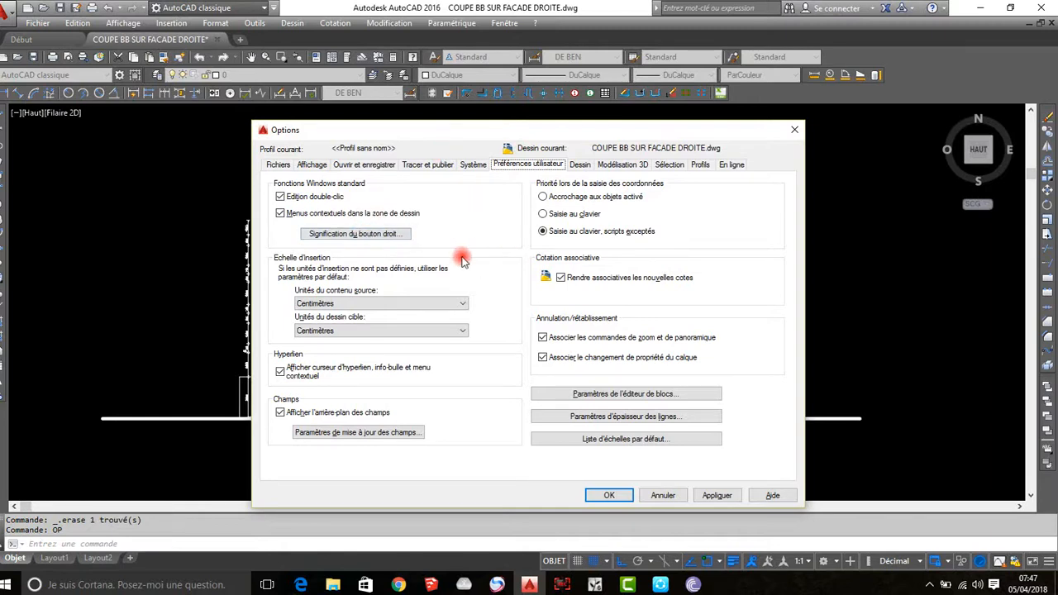
click(347, 237)
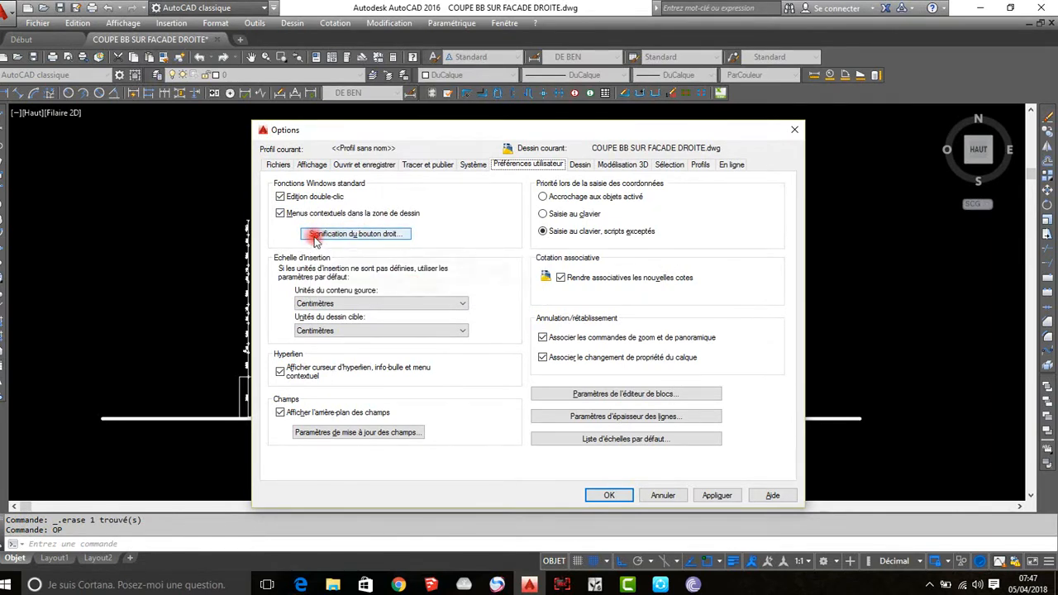
click(364, 235)
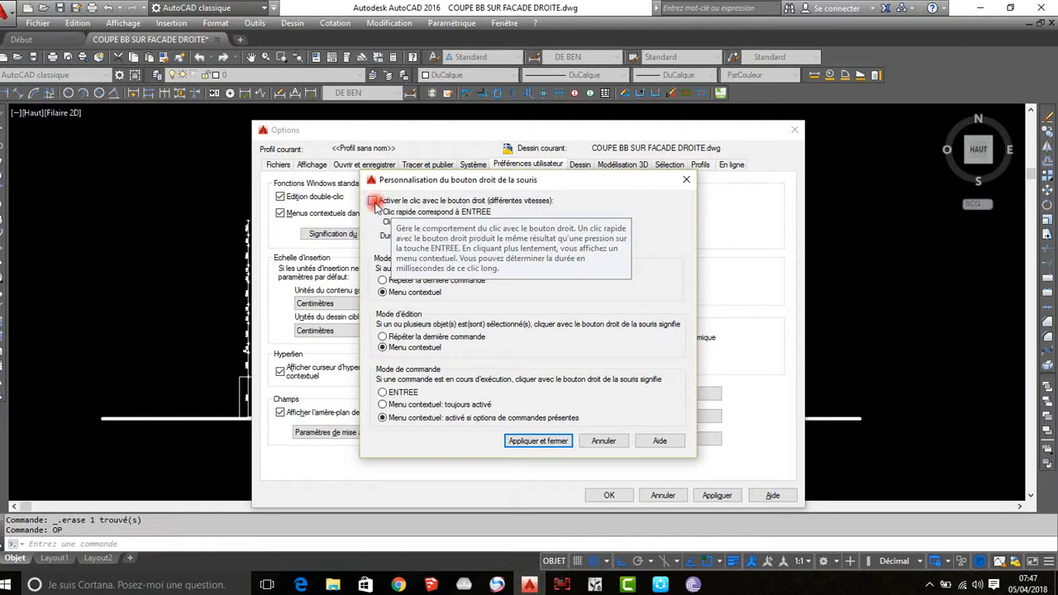
click(538, 441)
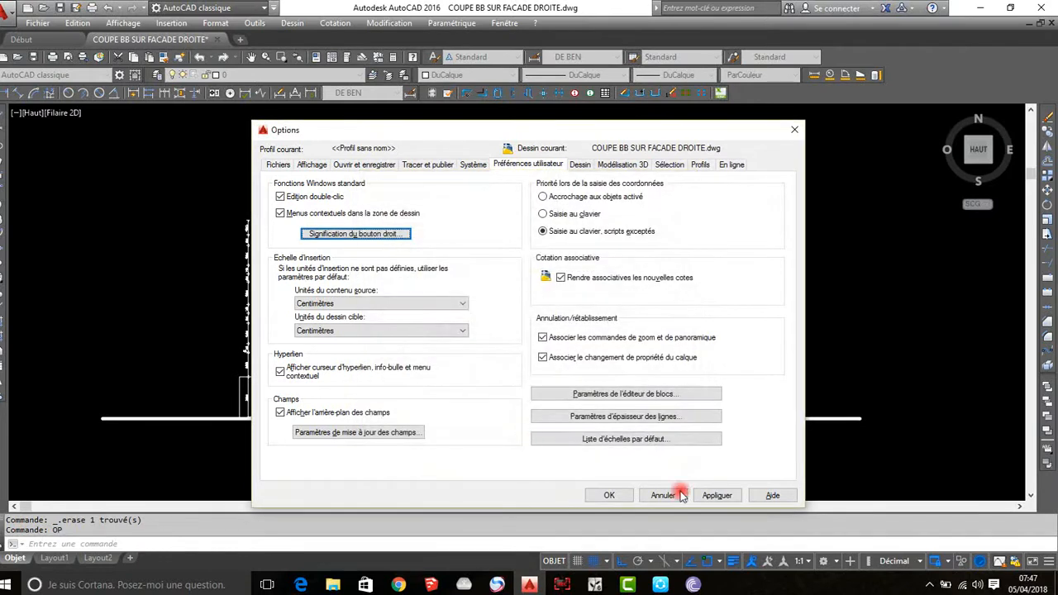
click(610, 495)
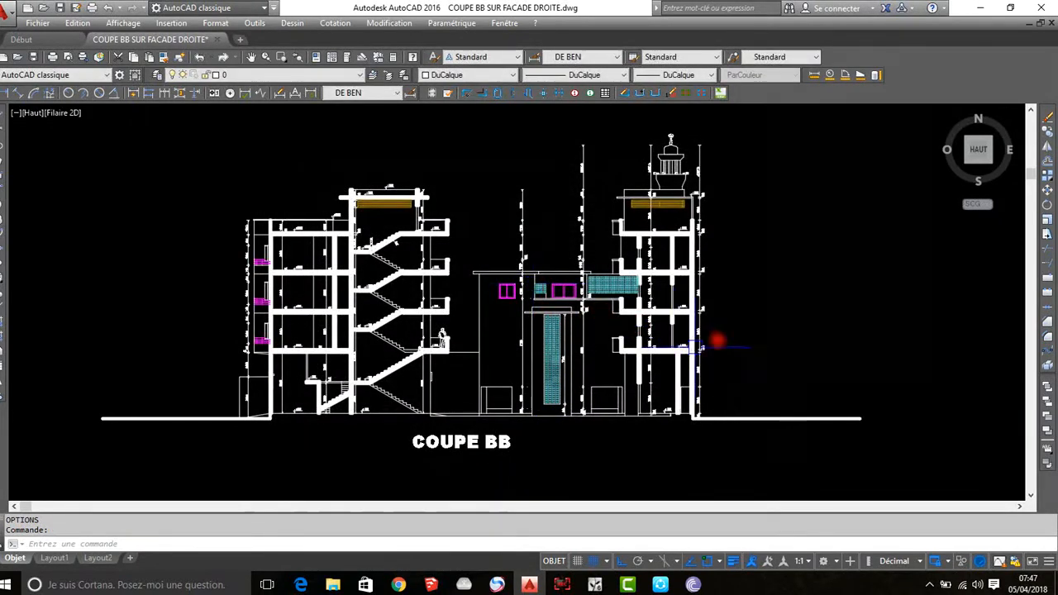
Step: Draw a horizontal line in the empty area to the right of the COUPE BB section
middle_drag(725, 346, 280, 380)
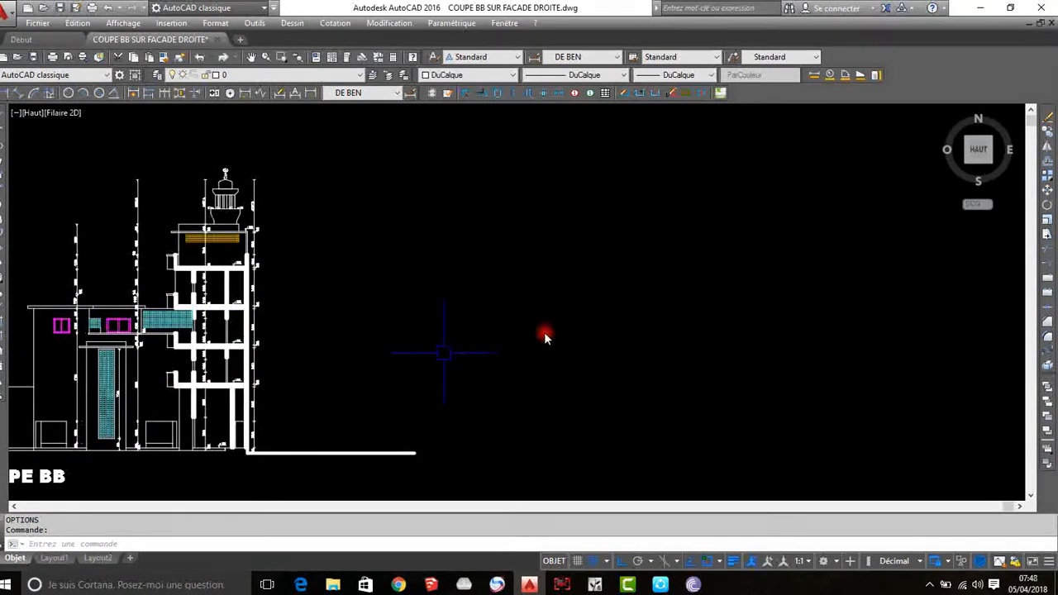
scroll(527, 300, up, 3)
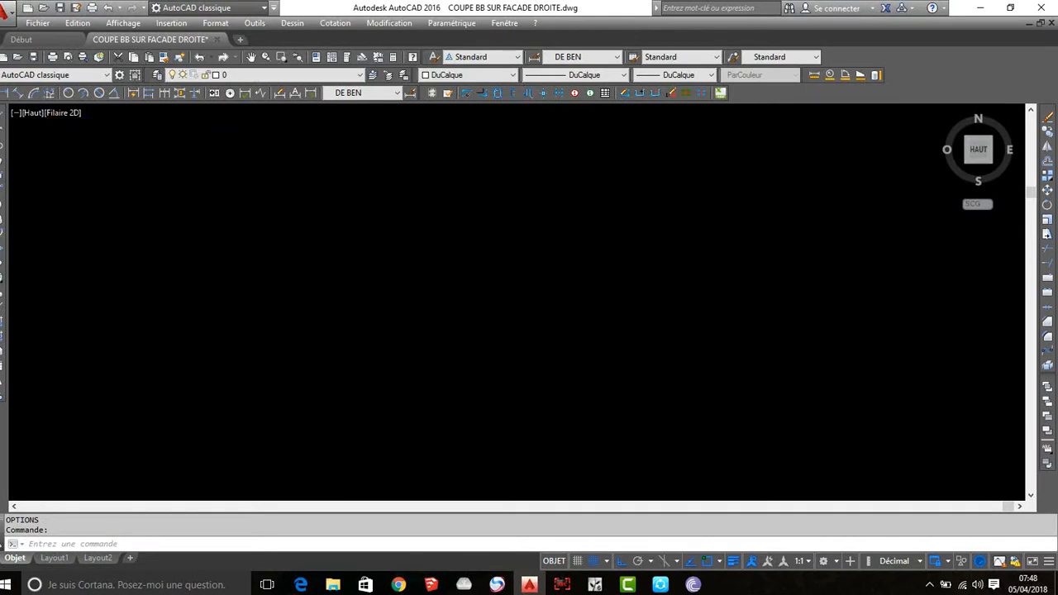
click(19, 93)
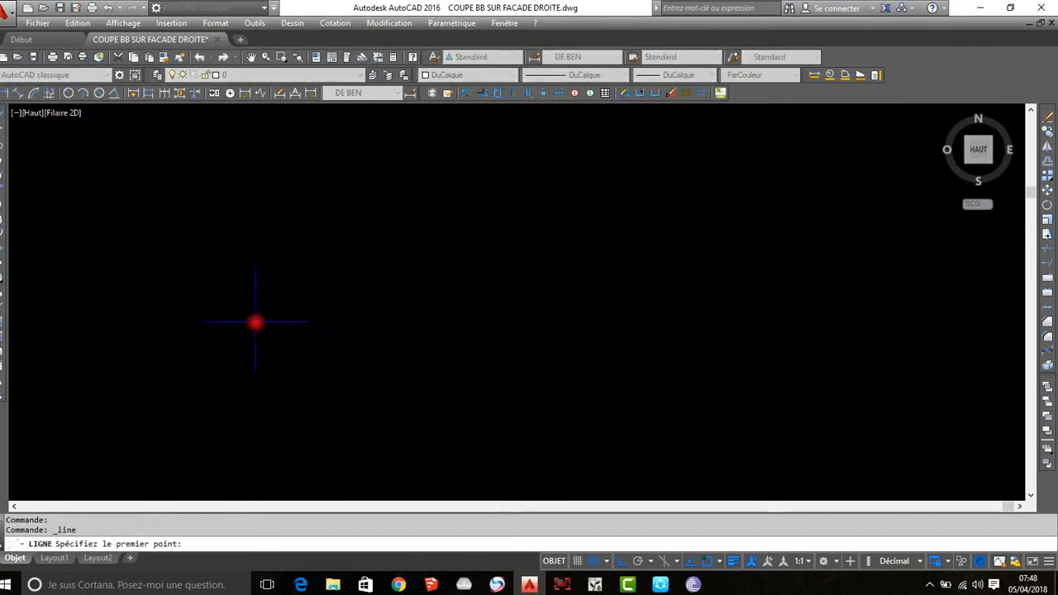
click(255, 321)
click(724, 322)
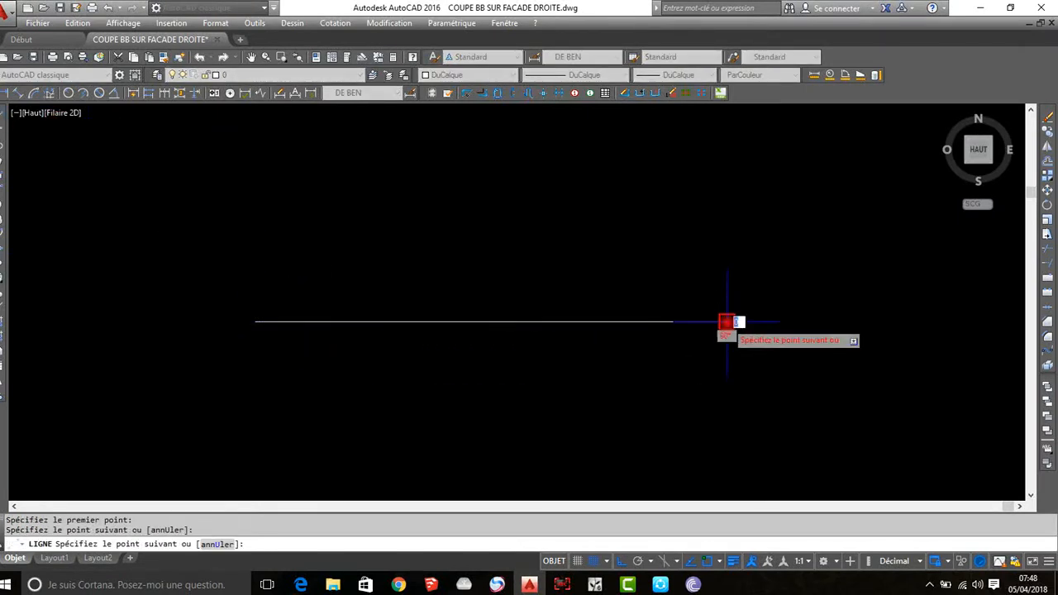
key(Escape)
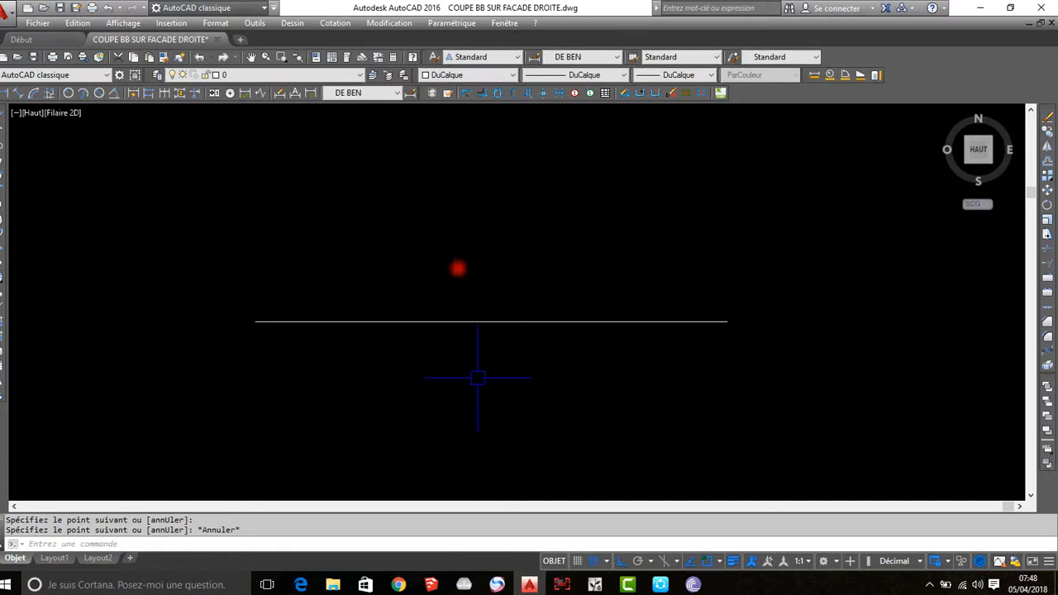
scroll(453, 262, down, 2)
scroll(447, 322, up, 4)
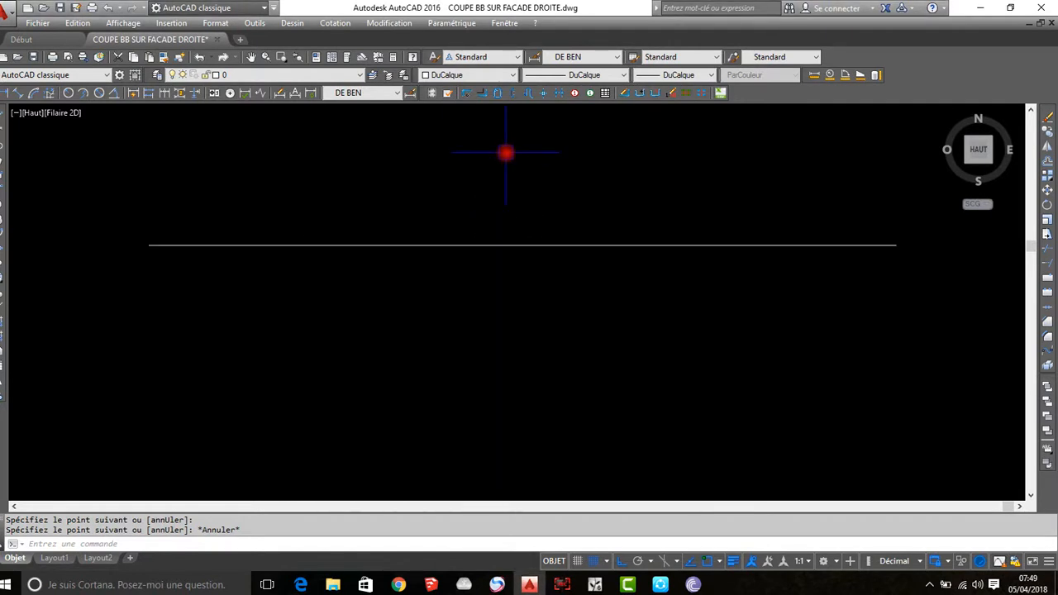
scroll(446, 285, down, 3)
middle_drag(426, 231, 435, 255)
right_click(458, 179)
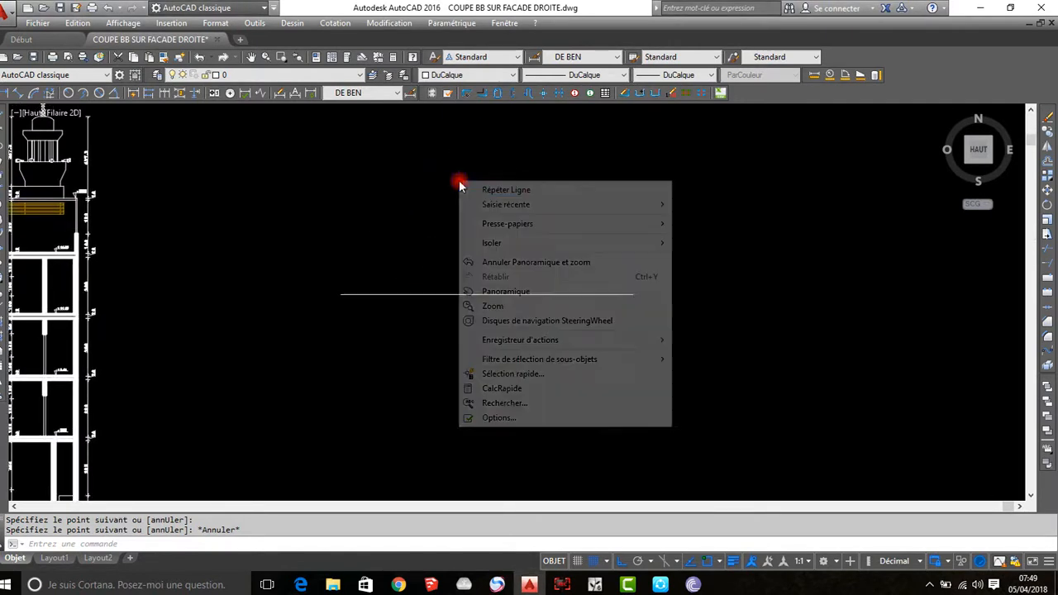
click(358, 211)
click(360, 213)
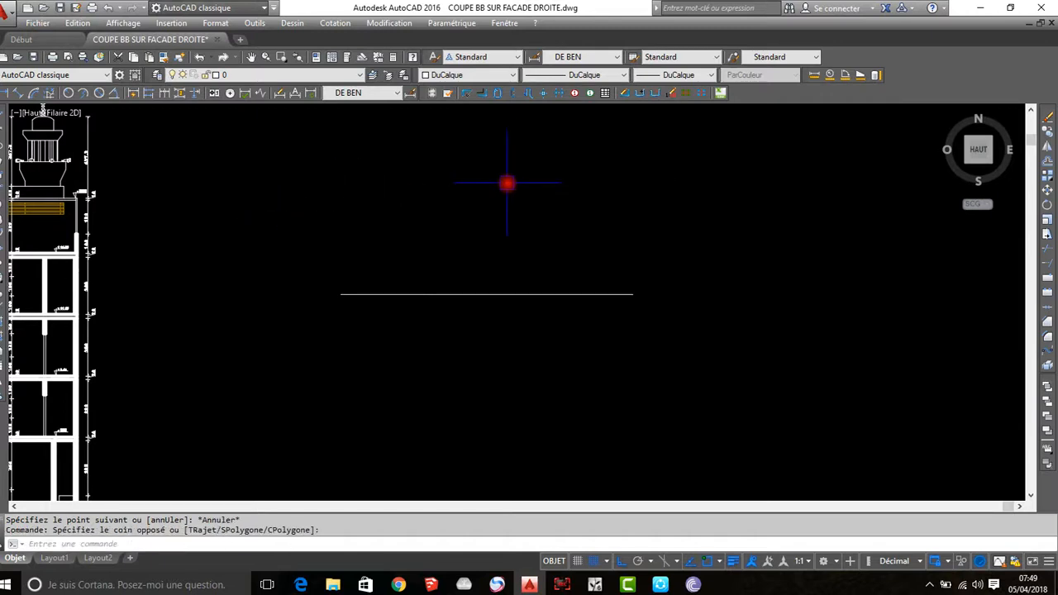
Step: Repeat the Line command and draw a vertical line to the right of the horizontal line
right_click(480, 171)
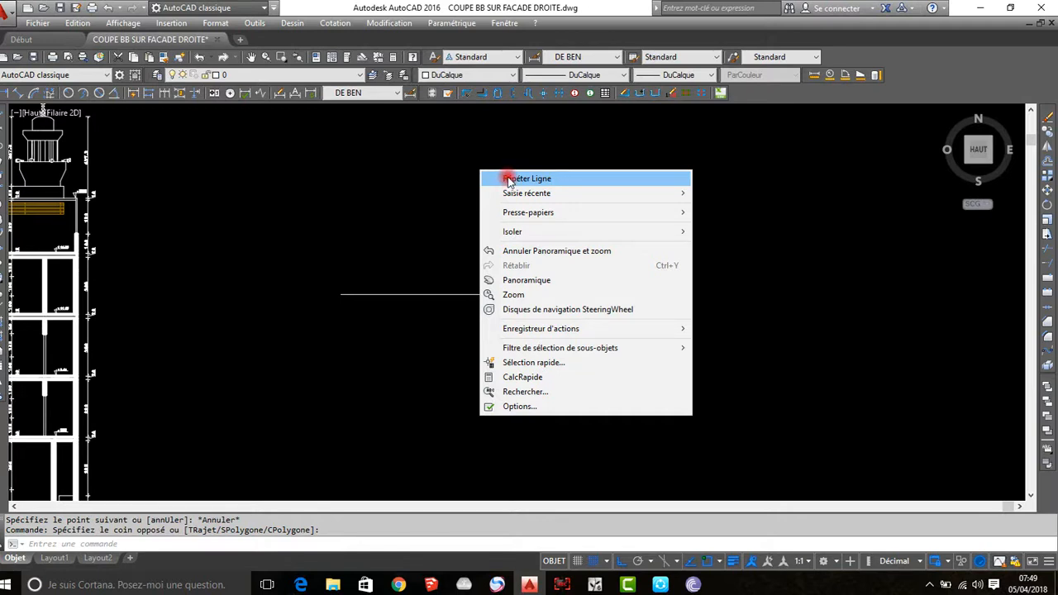
click(508, 180)
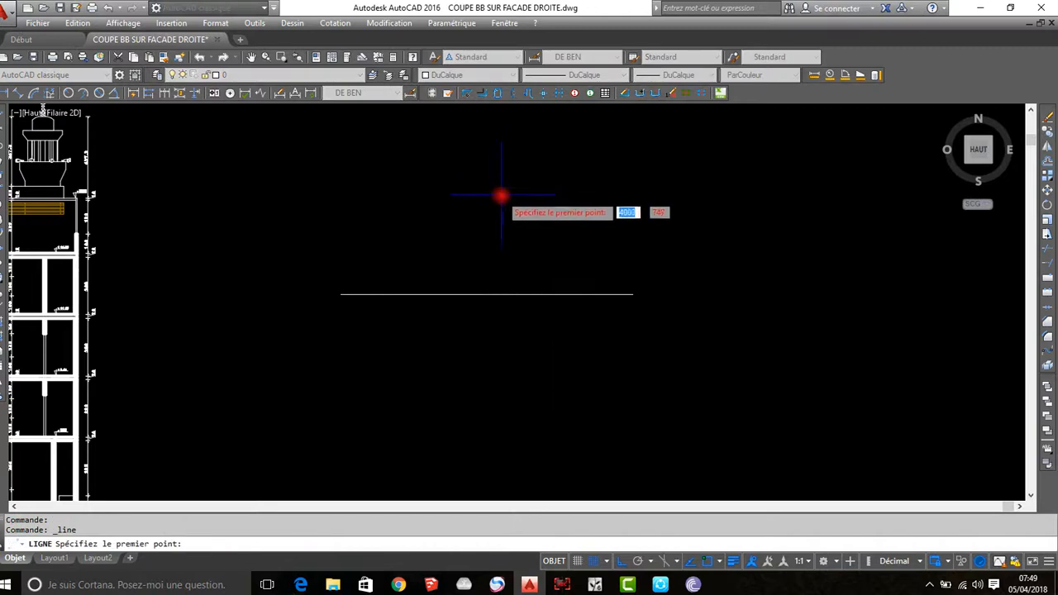
click(697, 170)
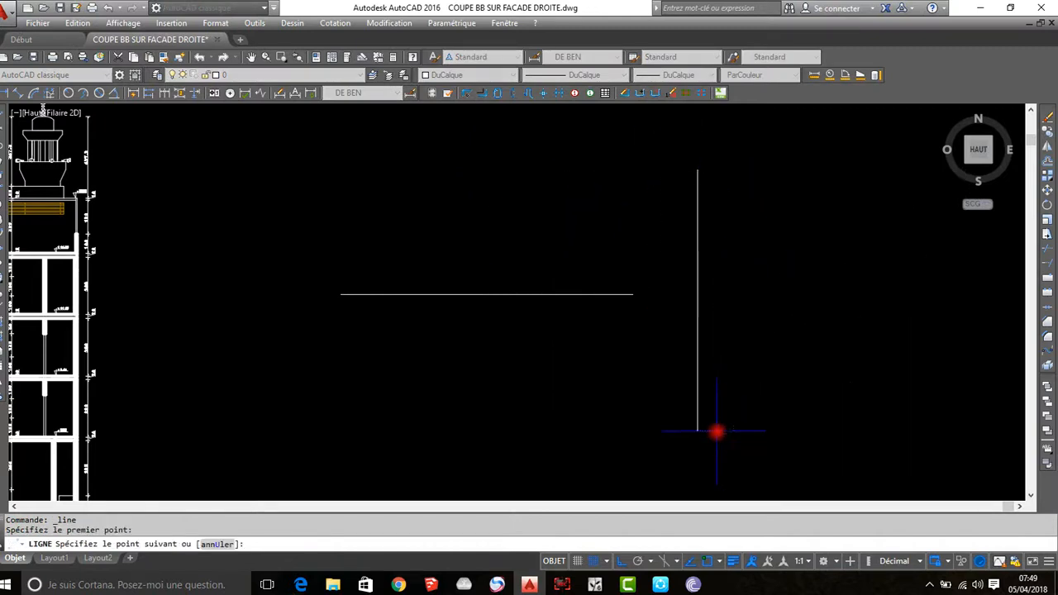
click(716, 431)
key(Return)
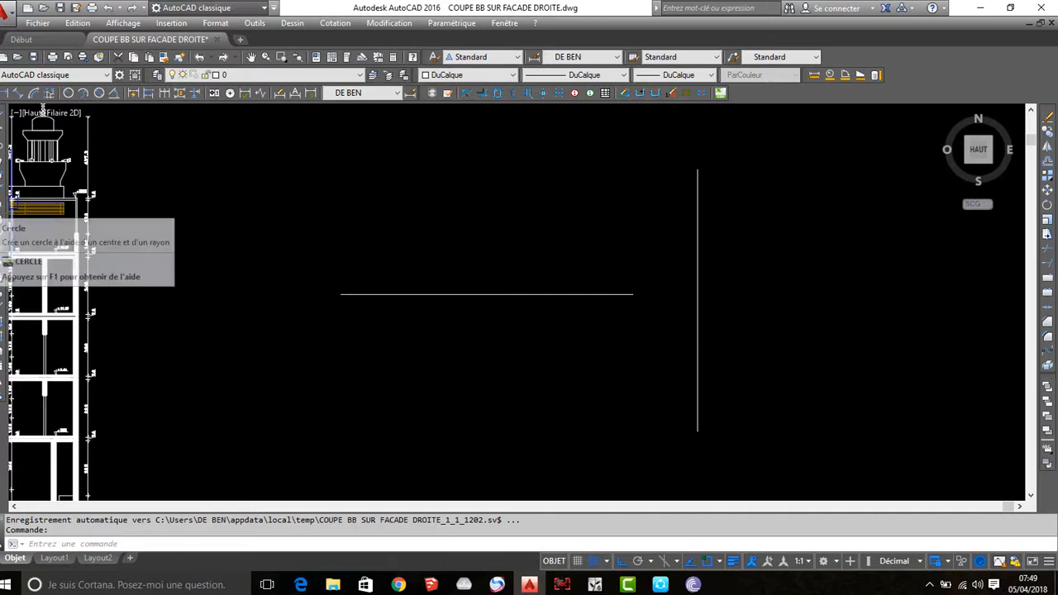
Step: Draw a circle by centre and radius just above the horizontal line
click(4, 204)
click(456, 225)
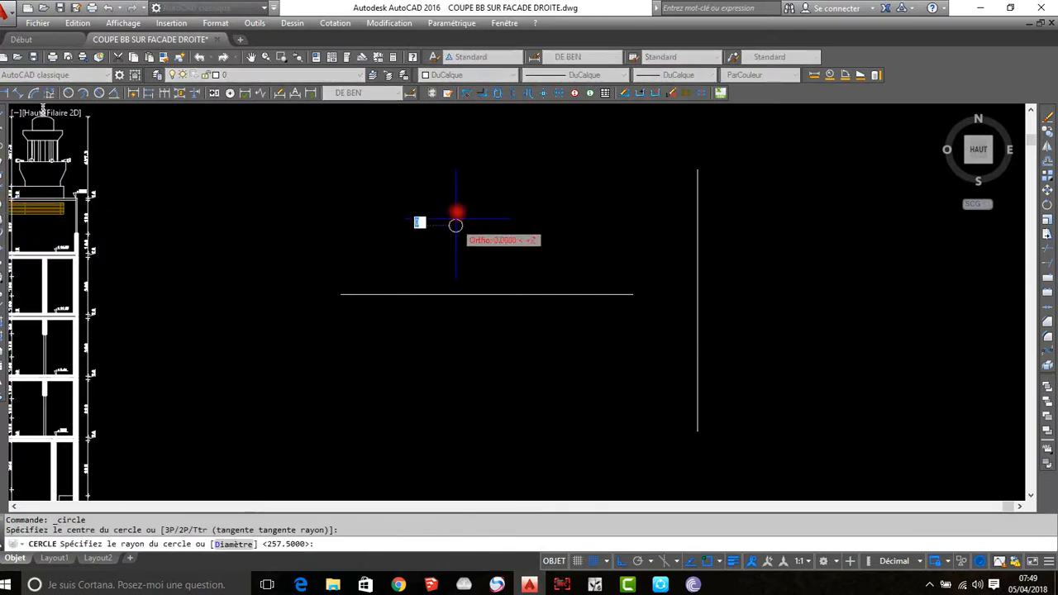
click(450, 172)
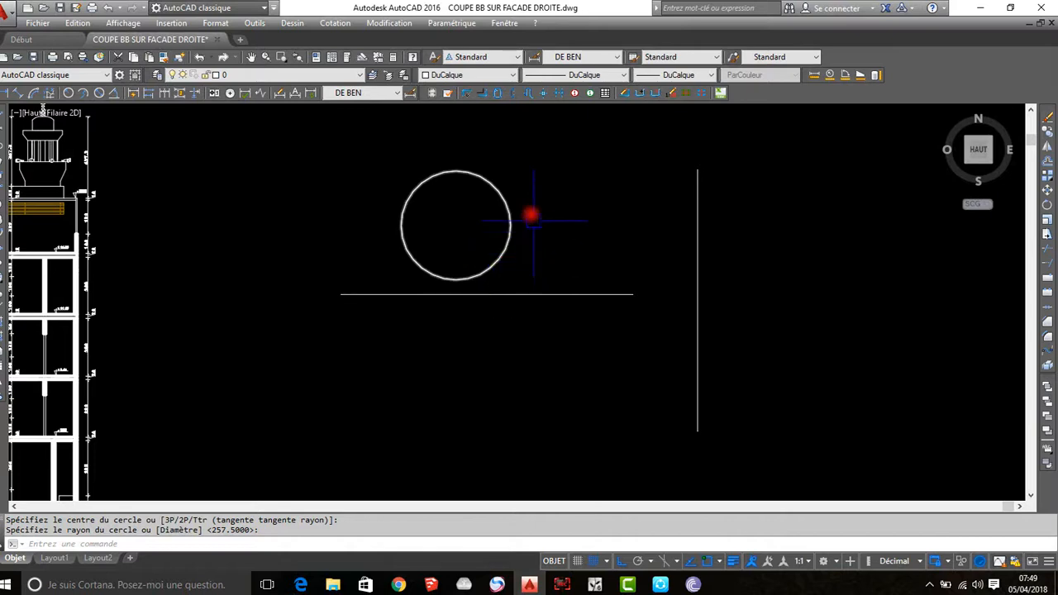
Step: Recall the Line command from the recent inputs and draw a horizontal line across the circle and the vertical line
right_click(593, 180)
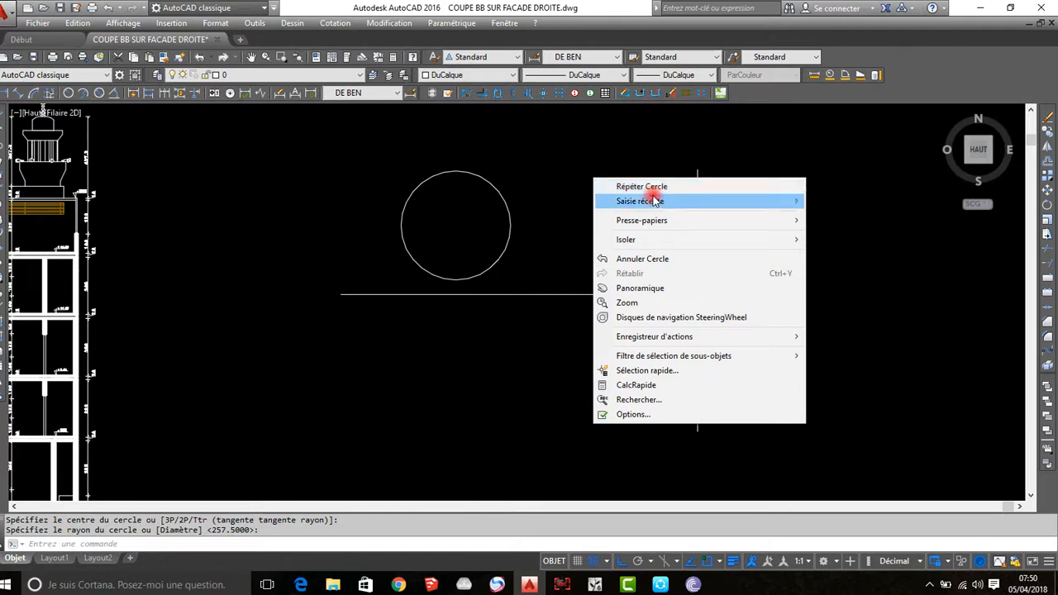
mouse_move(651, 203)
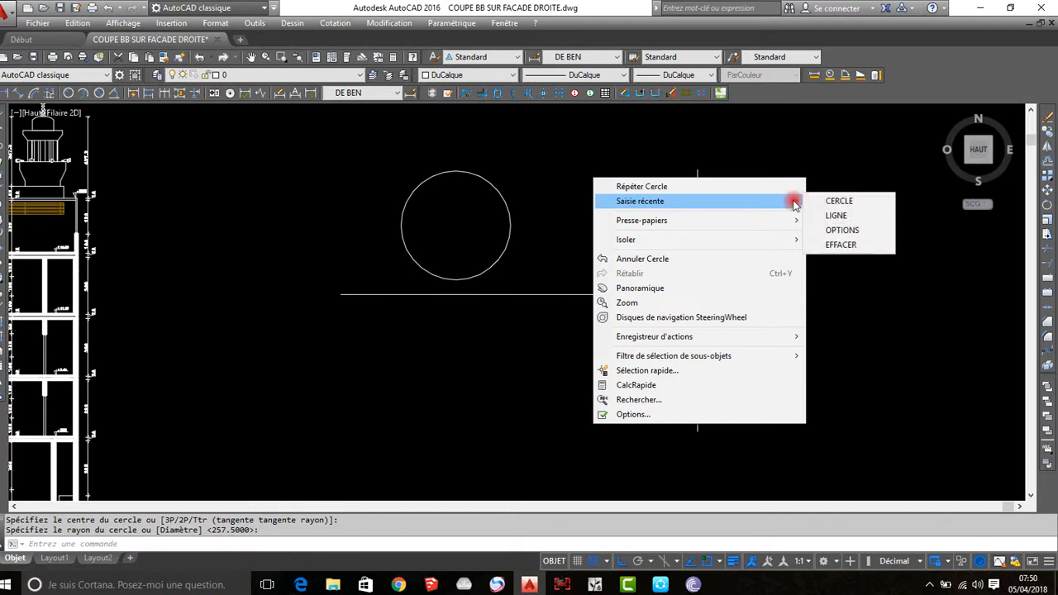
click(833, 217)
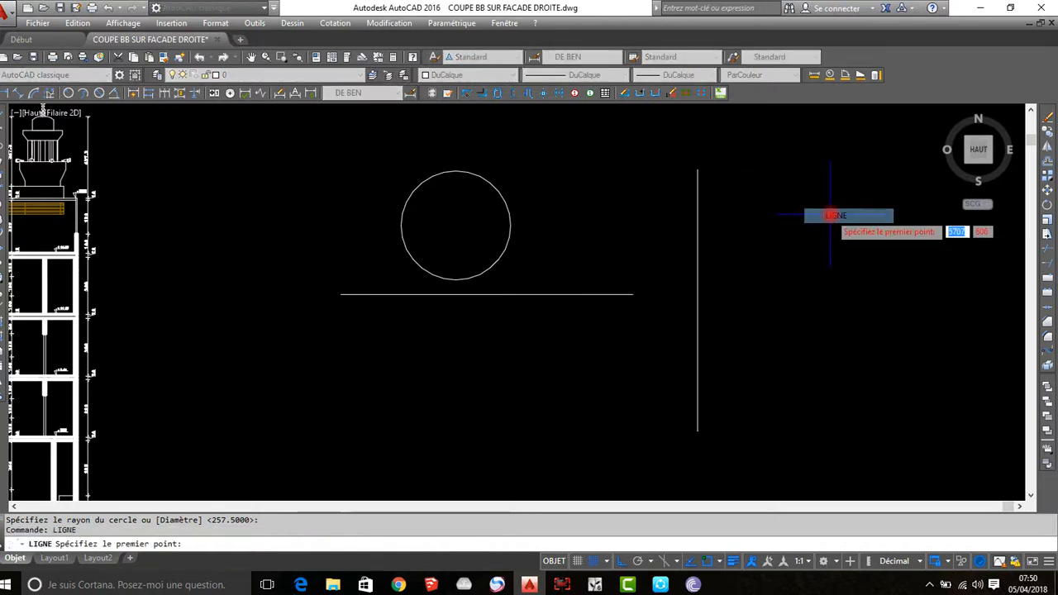
click(235, 205)
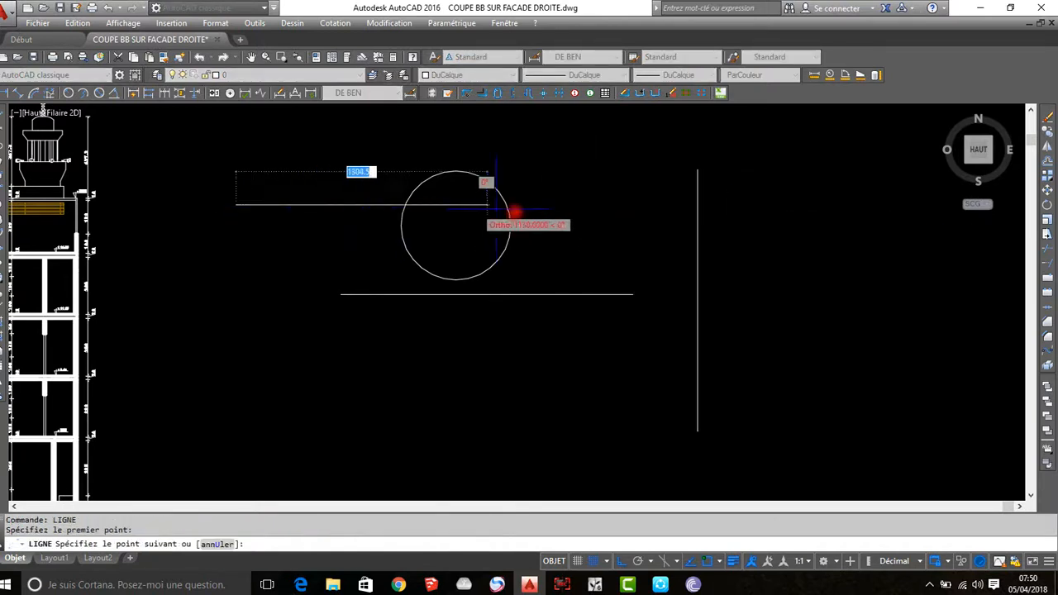
click(783, 205)
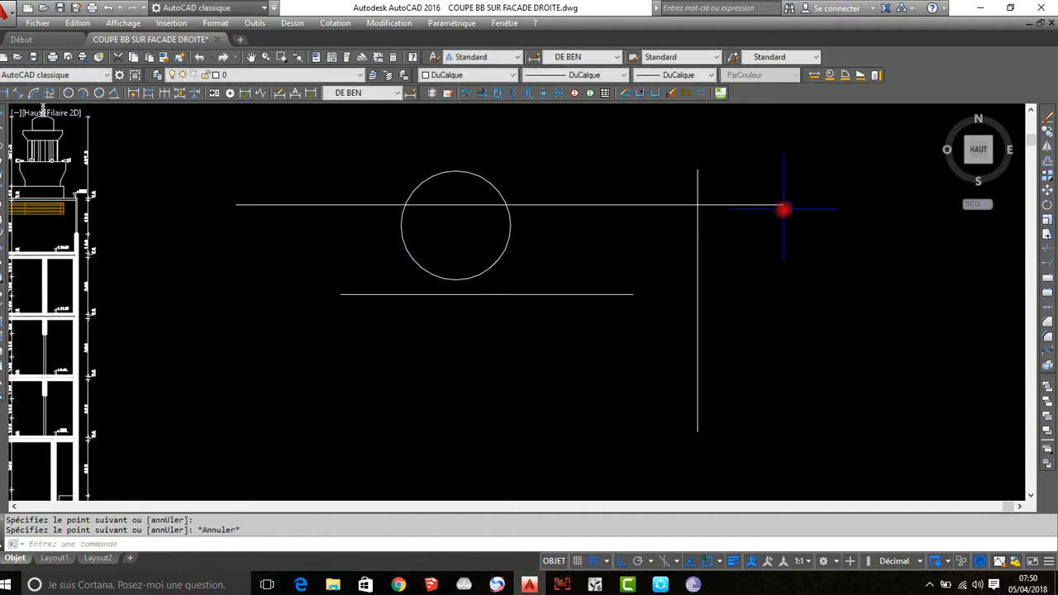
key(Escape)
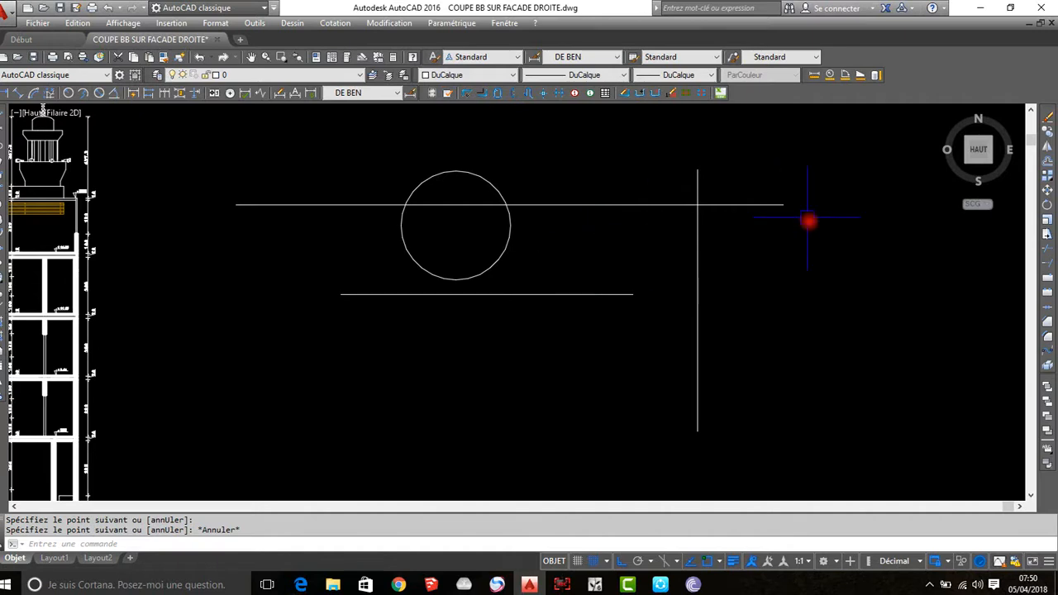
right_click(760, 257)
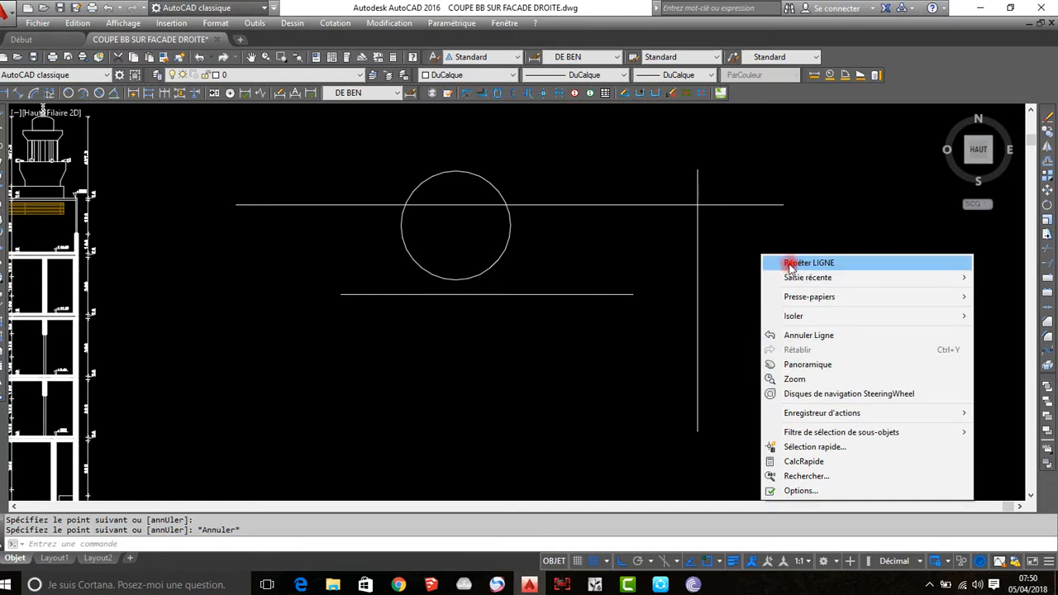
click(429, 461)
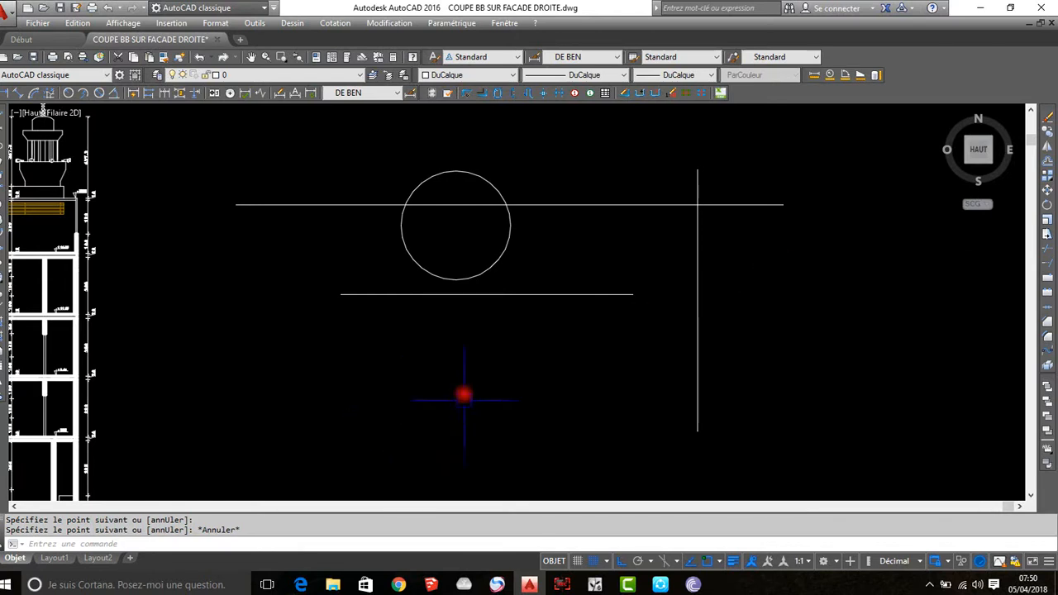
text(op)
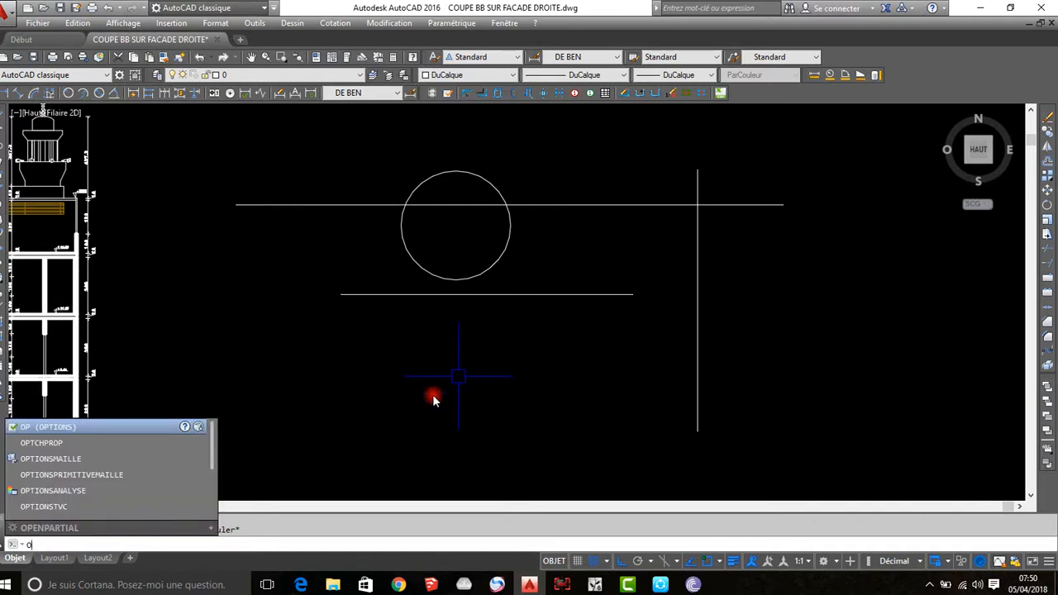
key(BackSpace)
click(378, 390)
click(362, 368)
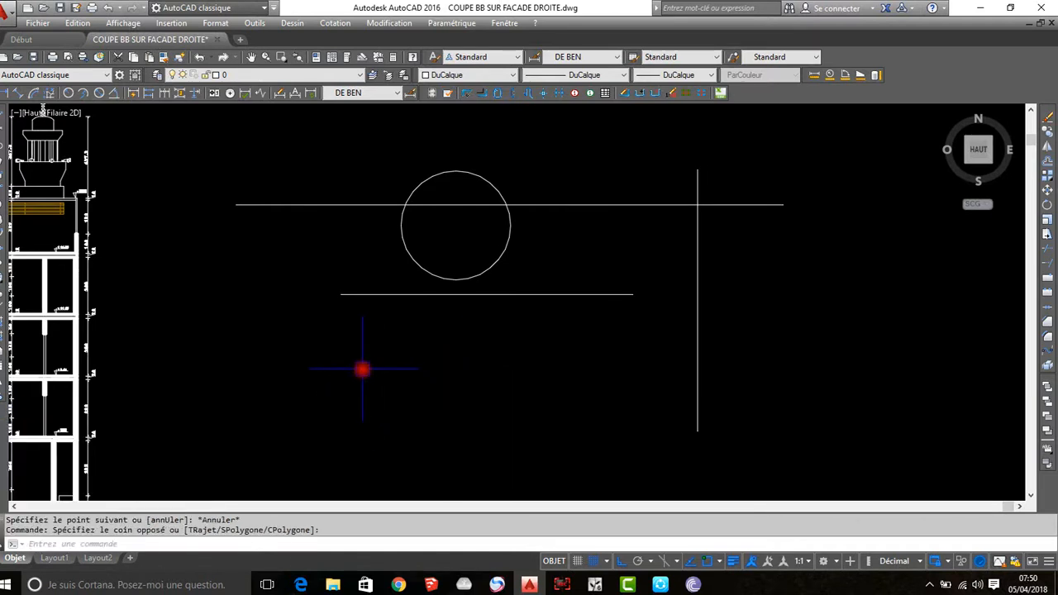
Step: Enable time-sensitive right-clicking in the right-click customization of Options, keeping the longer click duration at 250 milliseconds, and apply it
text(op)
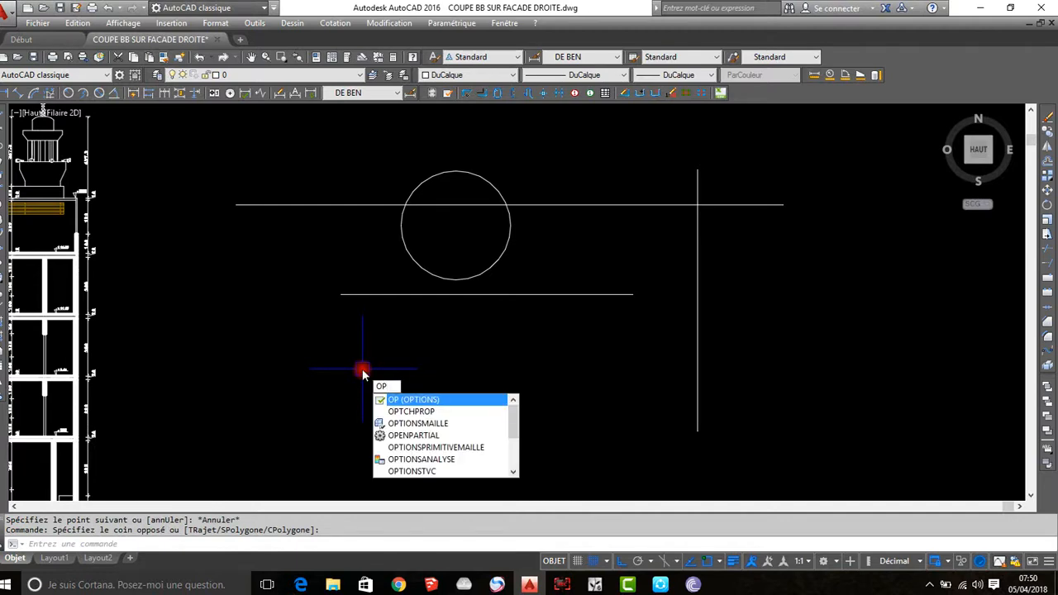
key(Return)
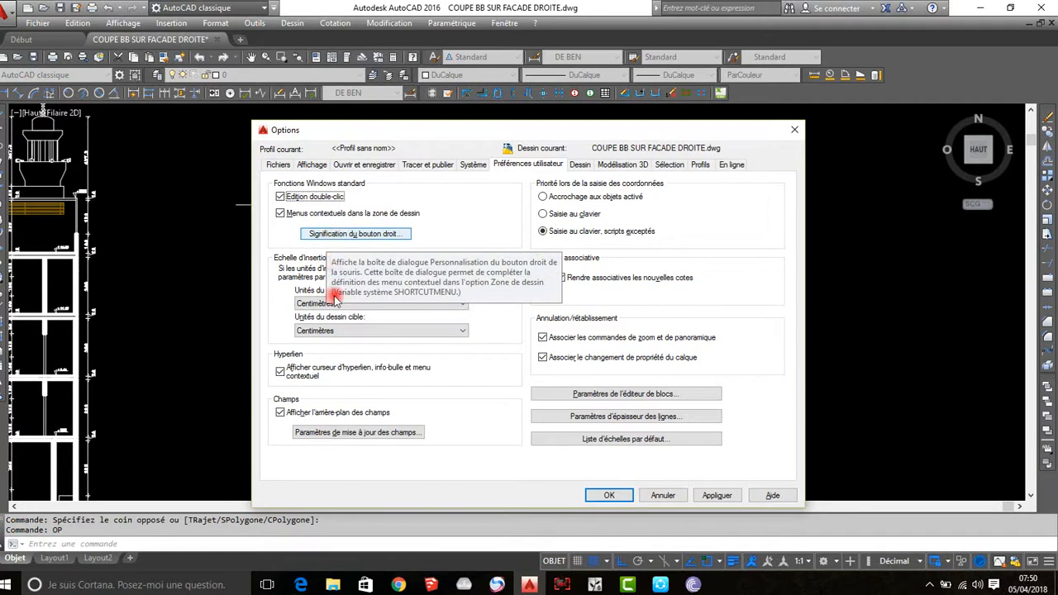
click(345, 236)
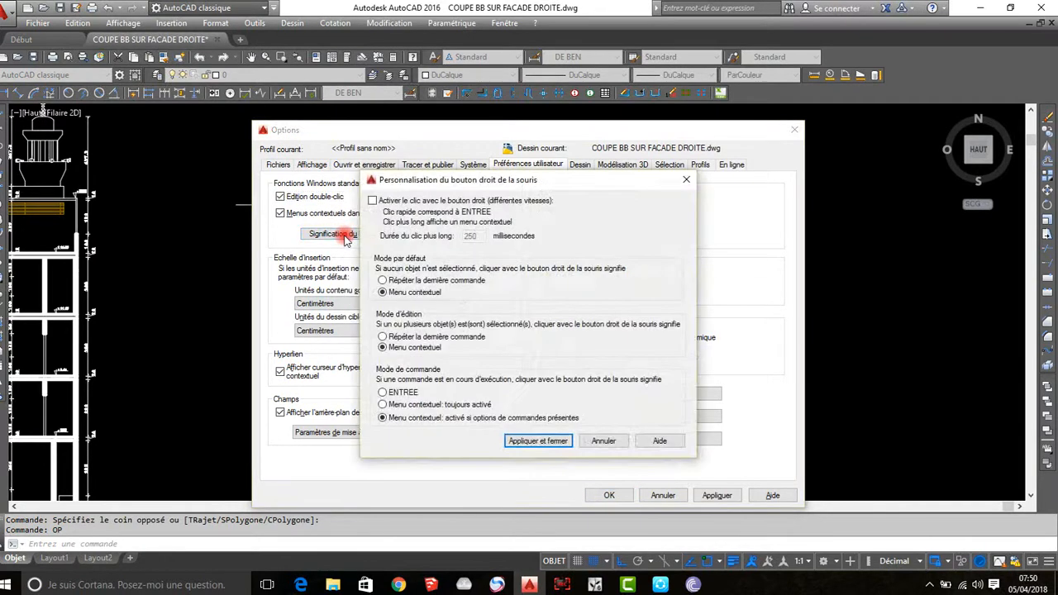
click(372, 201)
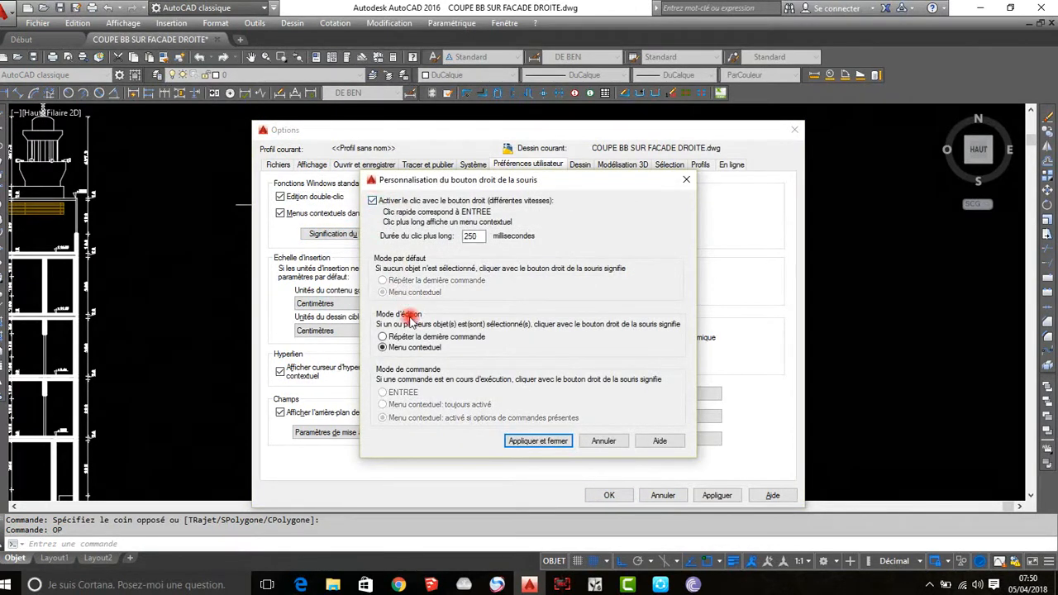
click(541, 441)
click(610, 496)
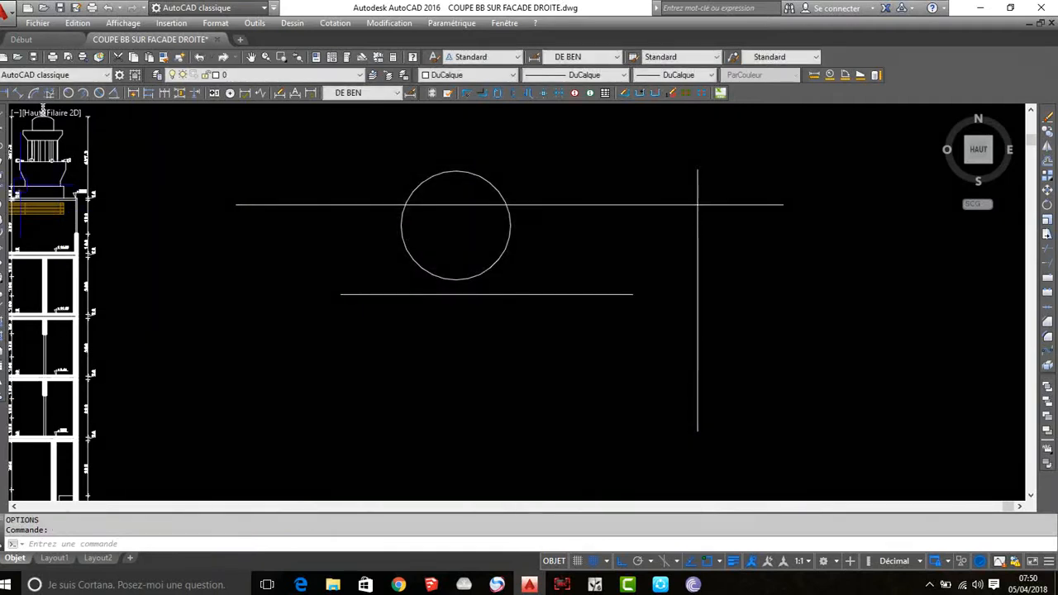
Step: Draw a horizontal line below the circle and the shorter horizontal line, and end the Line command
click(20, 93)
click(199, 398)
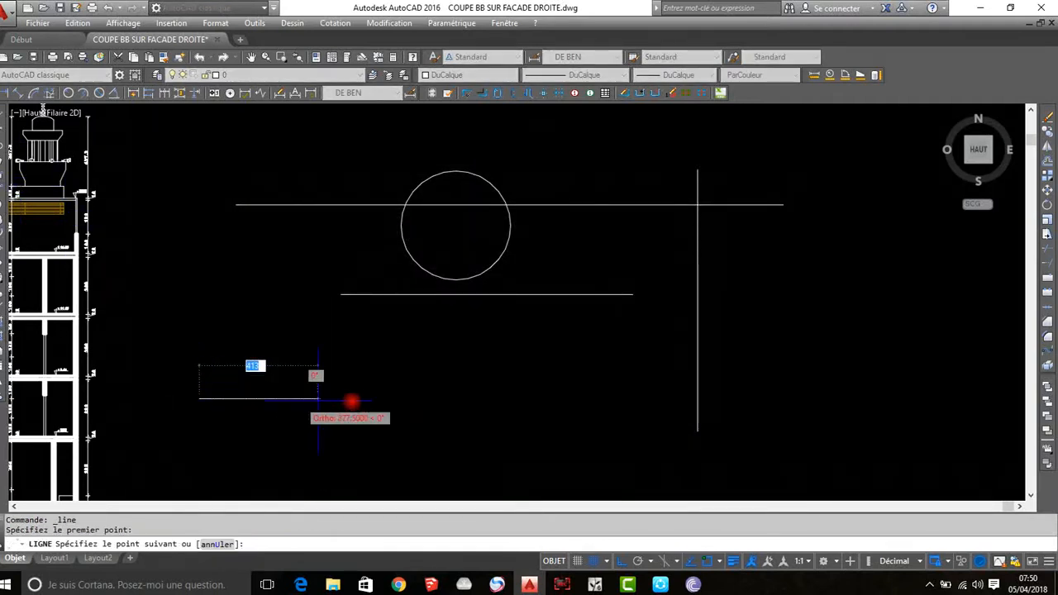
click(612, 398)
key(Escape)
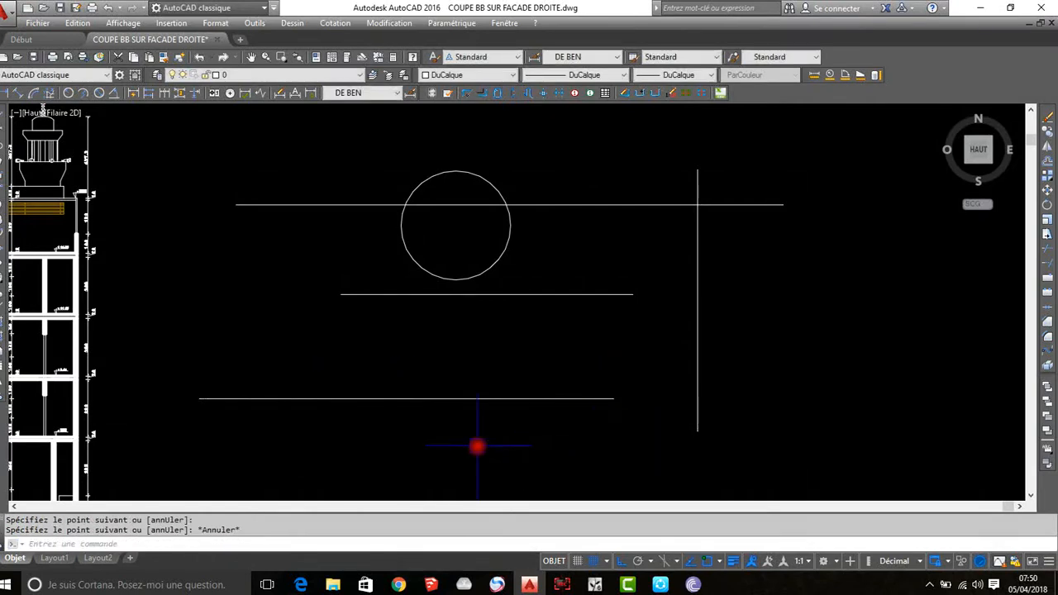
Step: Repeat and end the Line command several times in succession without drawing a new line
middle_drag(427, 329, 432, 293)
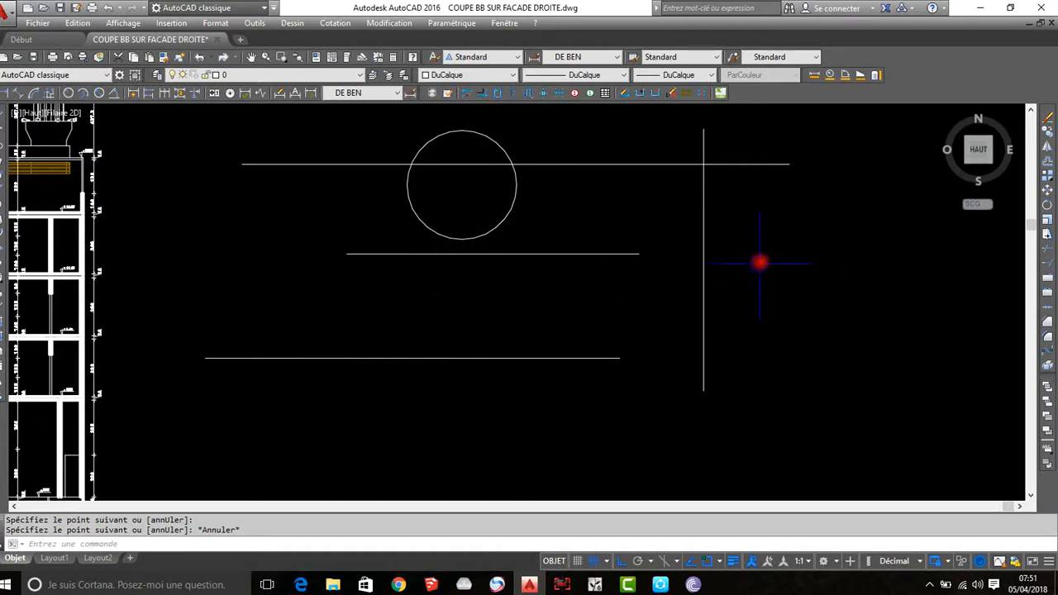
key(Return)
key(Return)
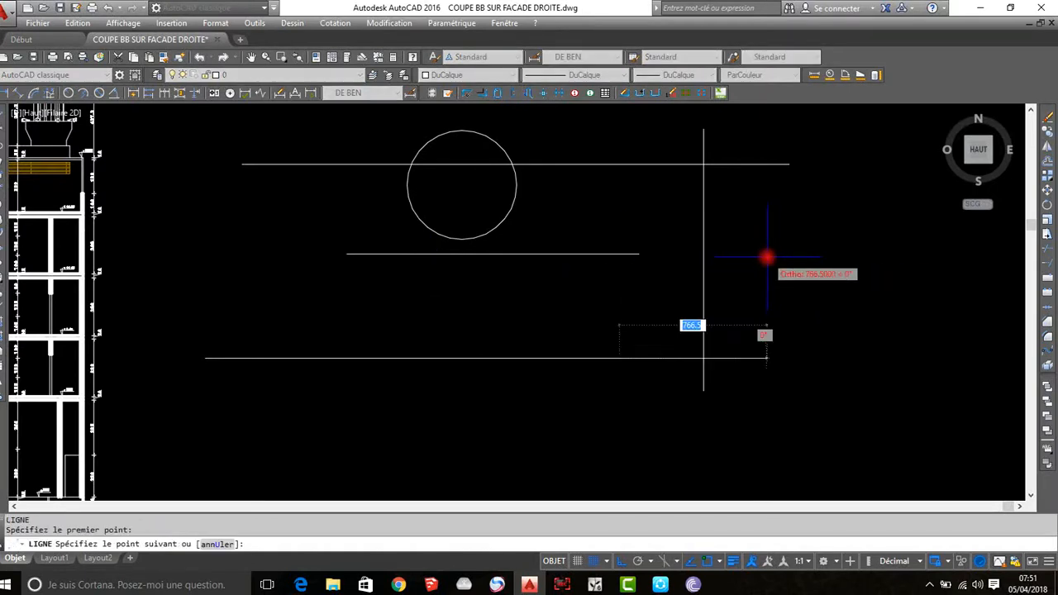
key(Return)
key(Return)
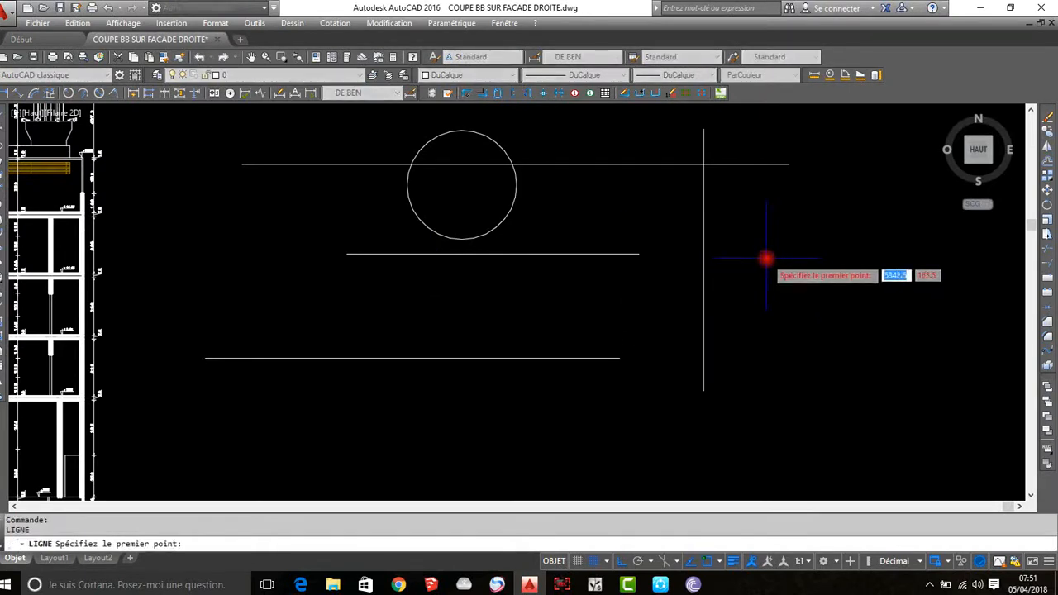
key(Return)
key(Return)
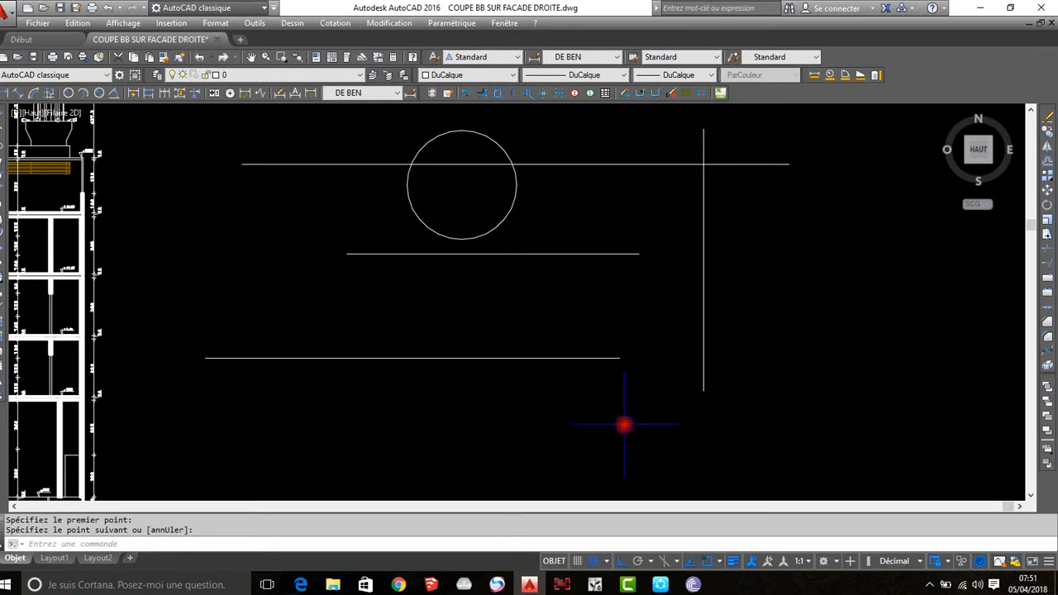
Step: Turn off time-sensitive right-clicking in the right-click customization of Options, and apply the change
click(521, 406)
click(391, 432)
text(o)
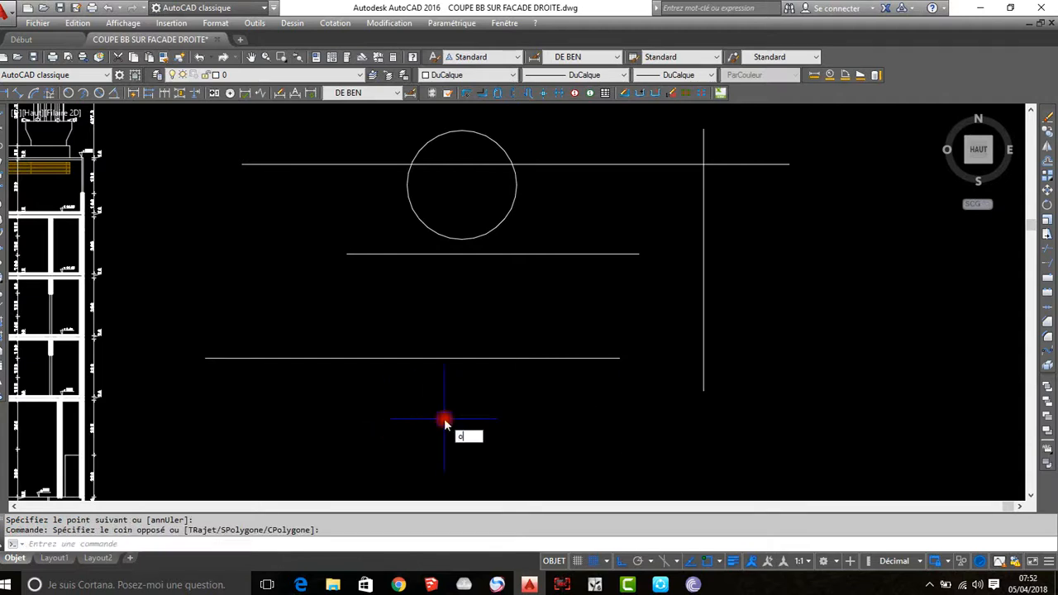
text(p)
key(Return)
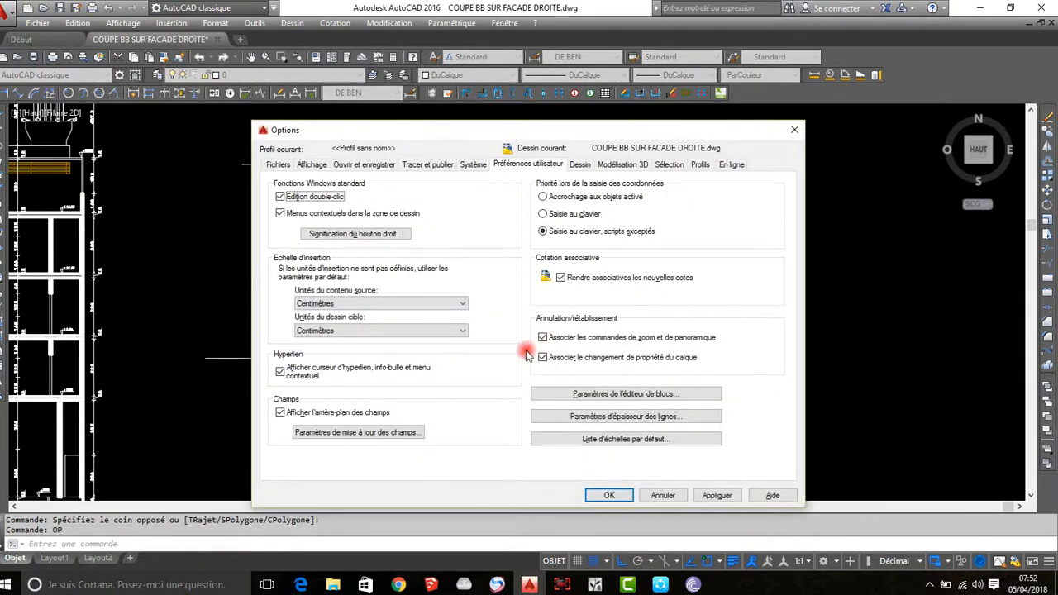
click(366, 234)
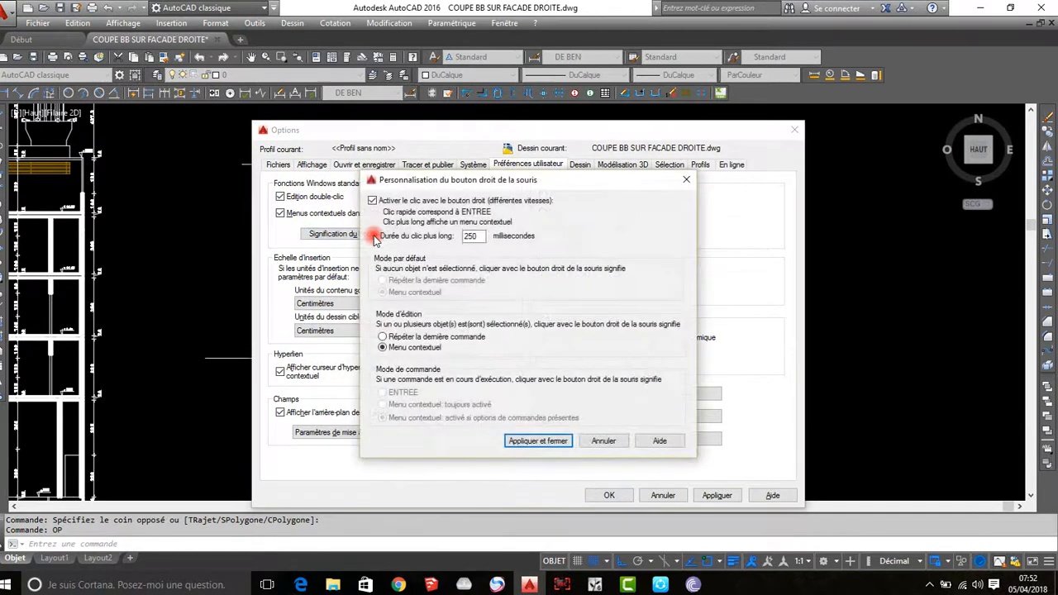
click(372, 200)
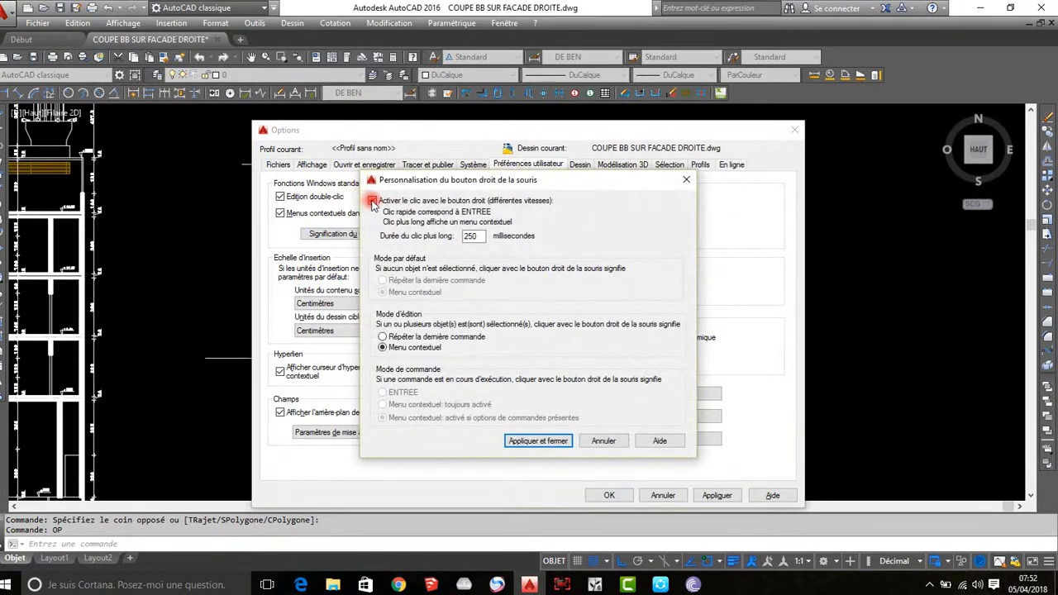
click(539, 441)
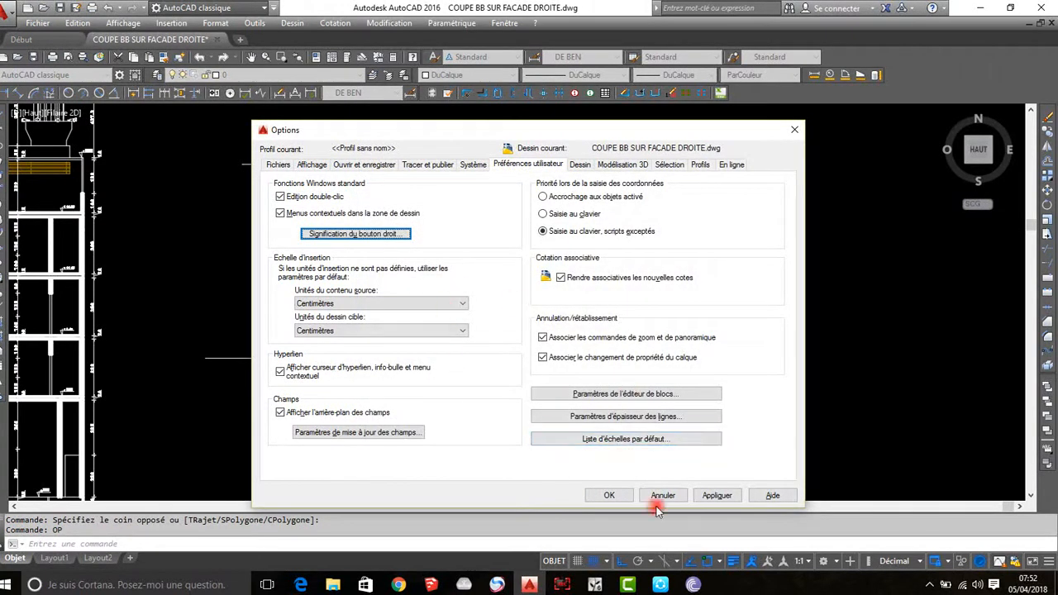
click(609, 495)
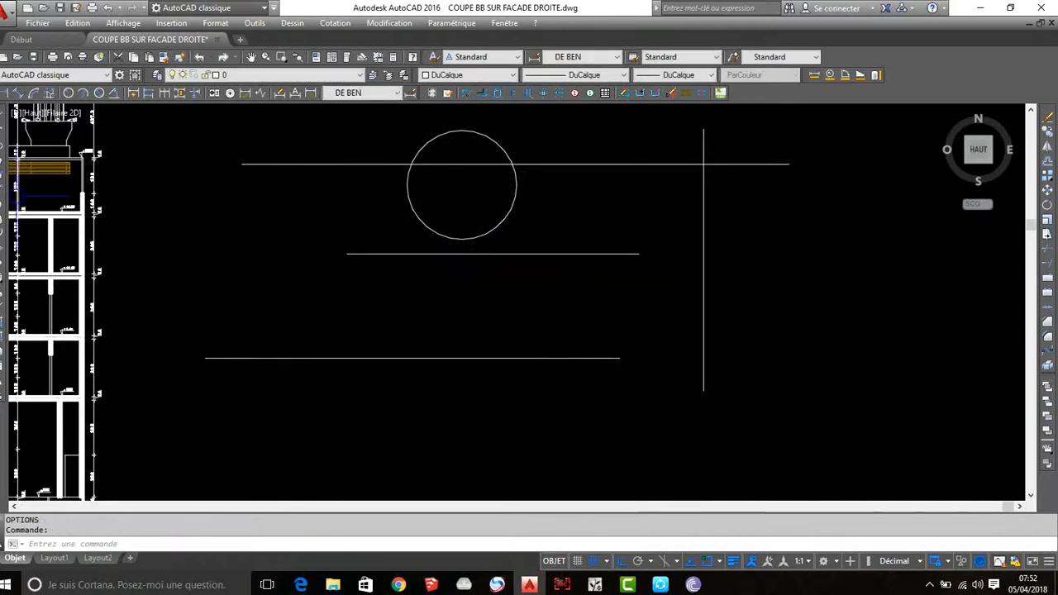
Step: Draw a vertical line from below the lowest horizontal line up across both lower horizontal lines, and end the command
right_click(411, 439)
click(561, 419)
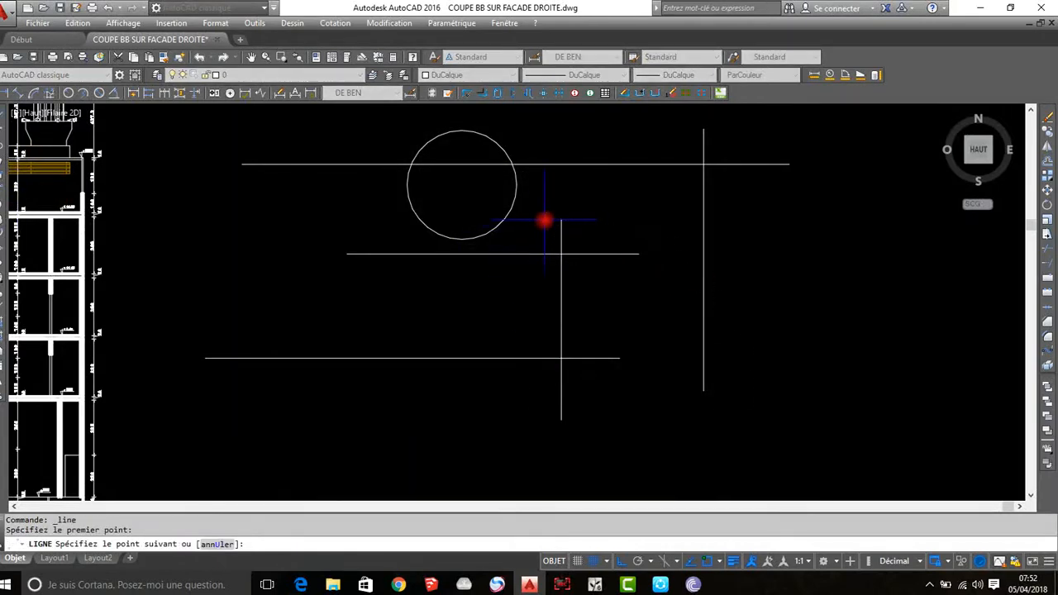
click(545, 219)
key(Escape)
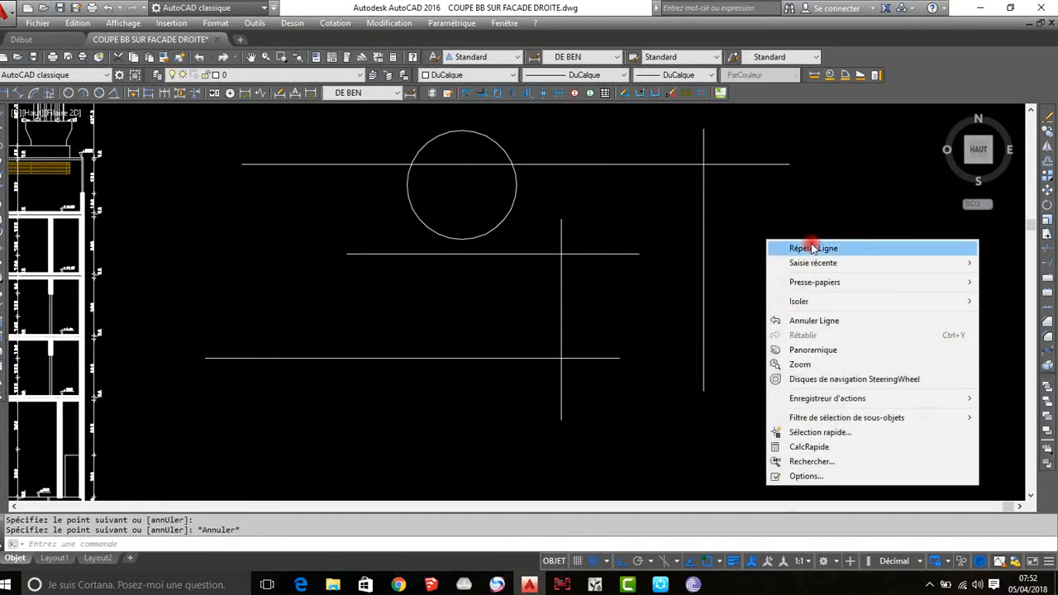
Step: Display the context menu of the empty drawing area to check its entries, and dismiss it
right_click(767, 240)
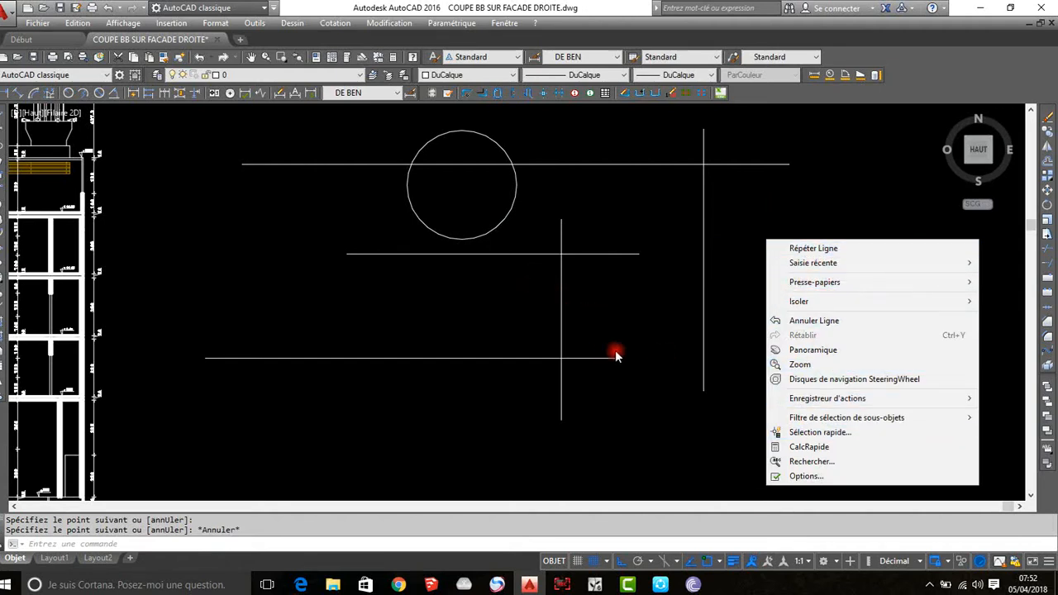
click(623, 310)
click(621, 308)
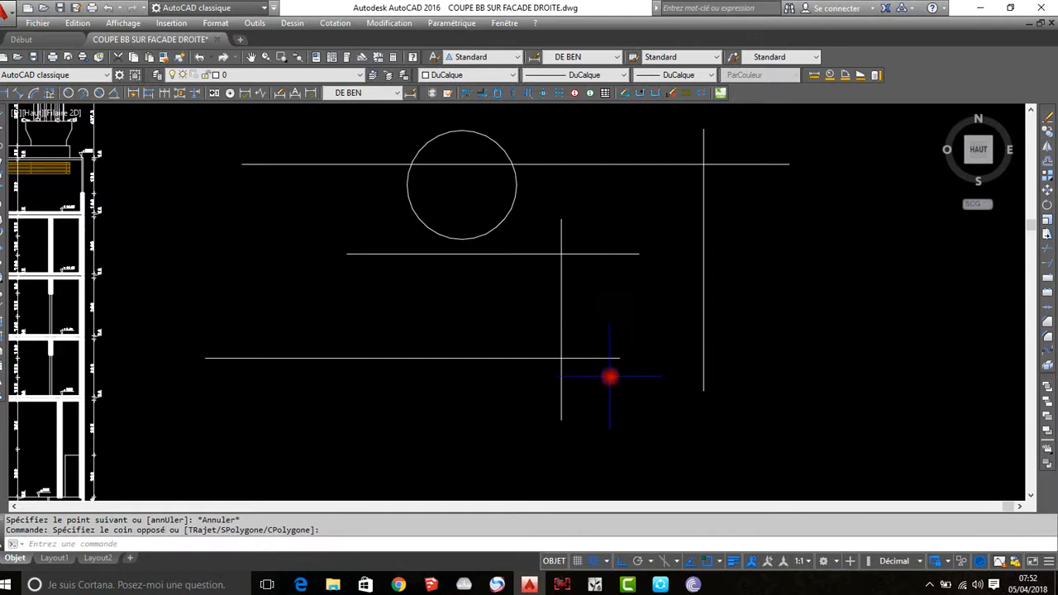
Step: Open Options, examine the source content units under the insertion scale, and close the dialog
text(OP)
key(Return)
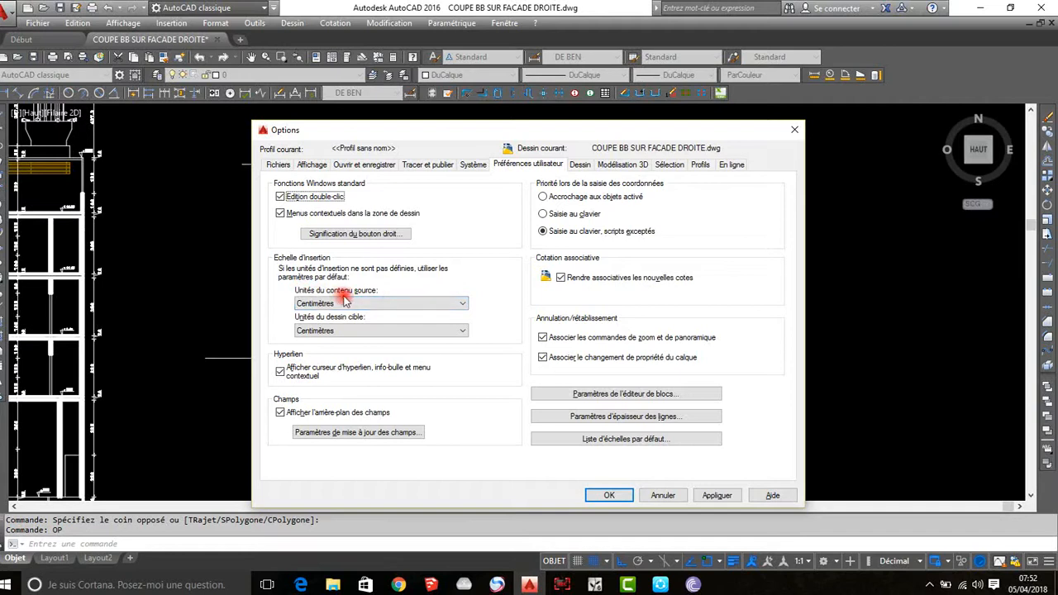
click(384, 303)
click(439, 303)
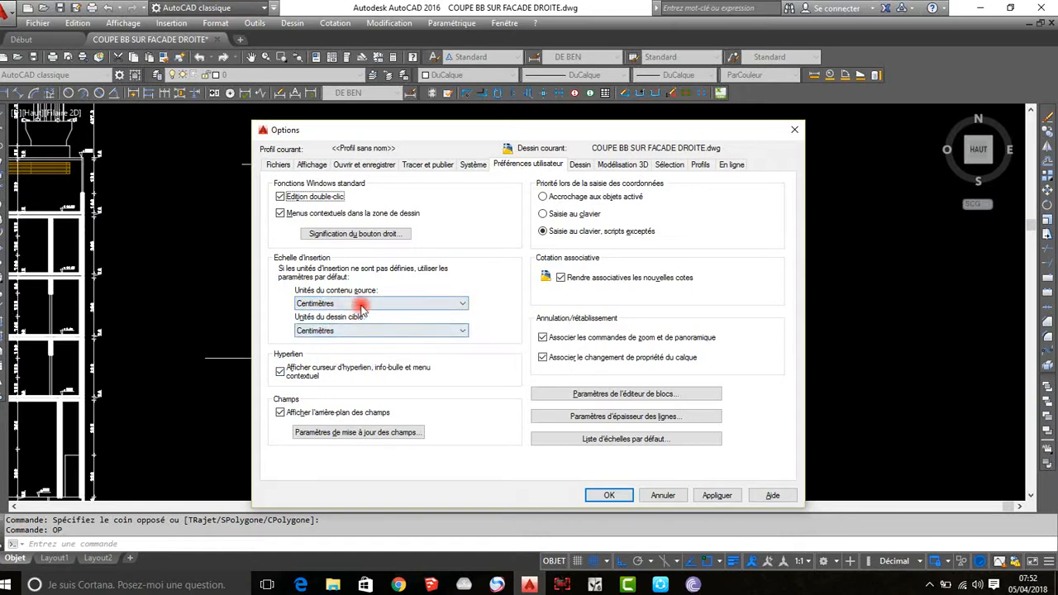
click(609, 496)
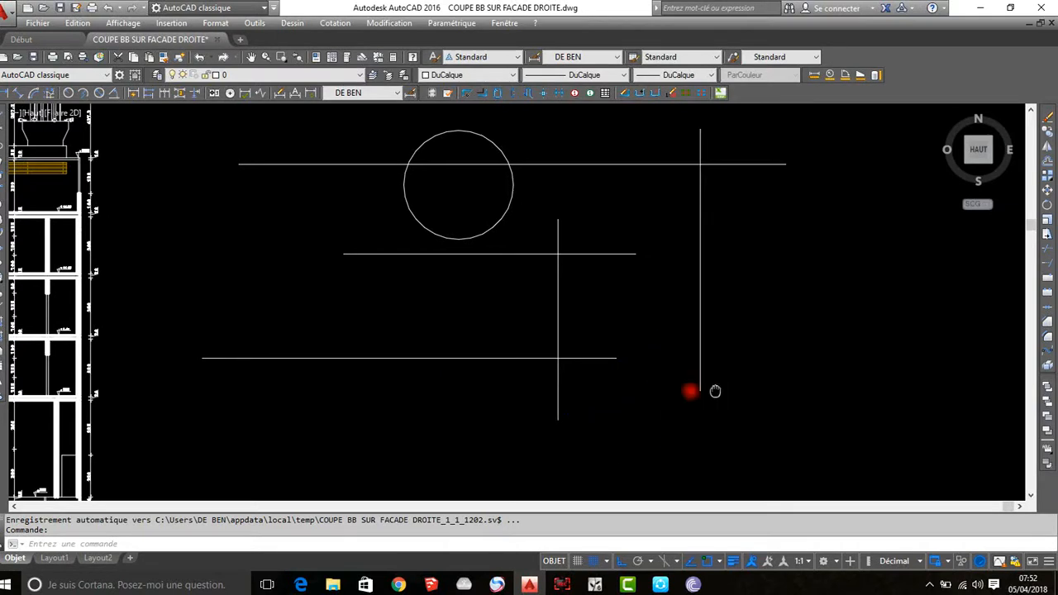
middle_drag(716, 390, 673, 389)
scroll(534, 316, up, 2)
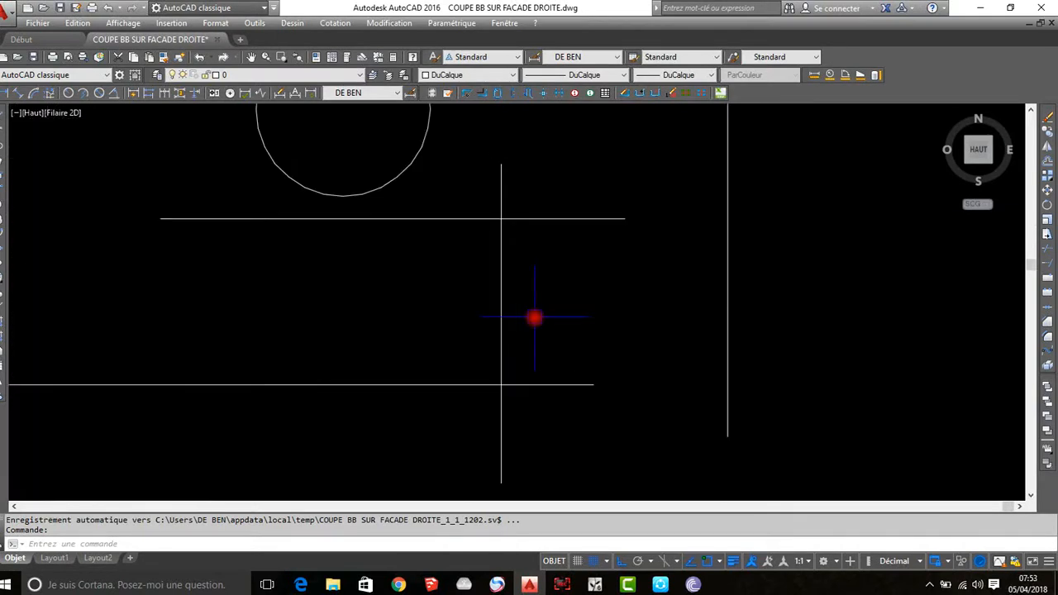
scroll(535, 316, down, 2)
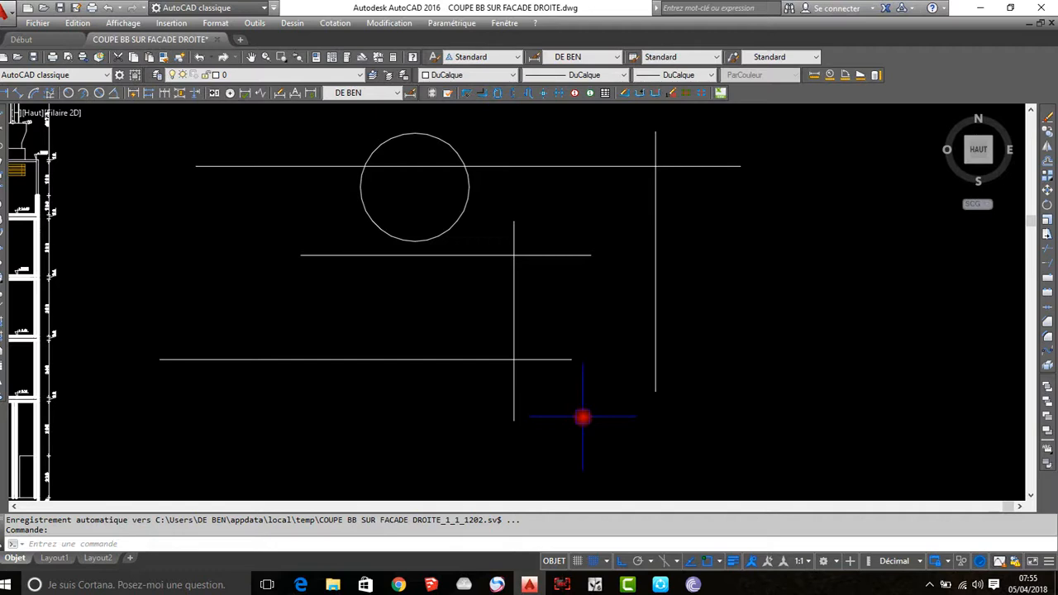
Step: Open Options, browse the available insertion scale units and choose Centimètres as the source content units
text(op)
key(Return)
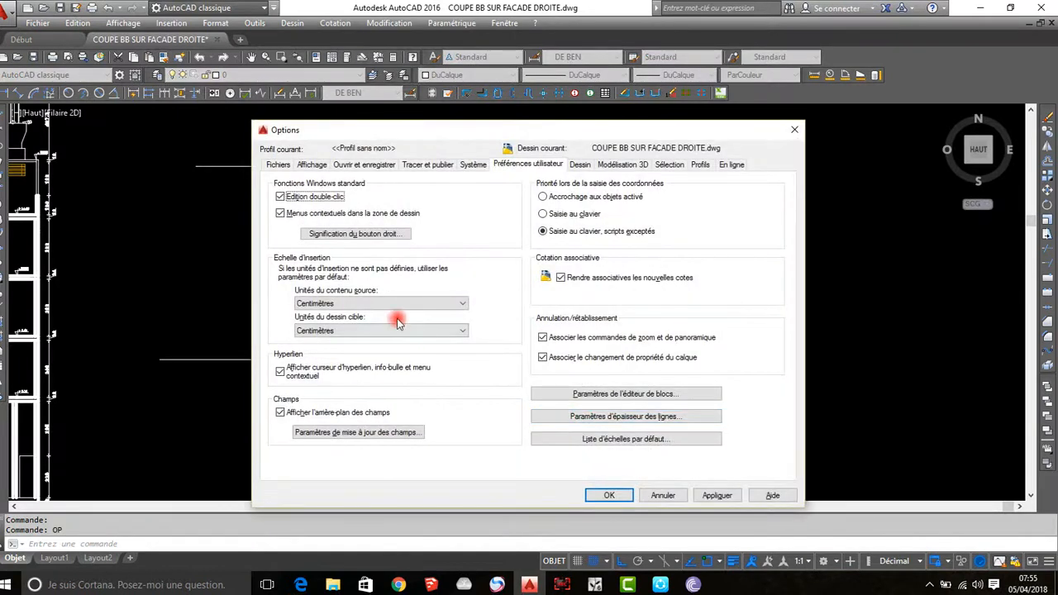
click(409, 306)
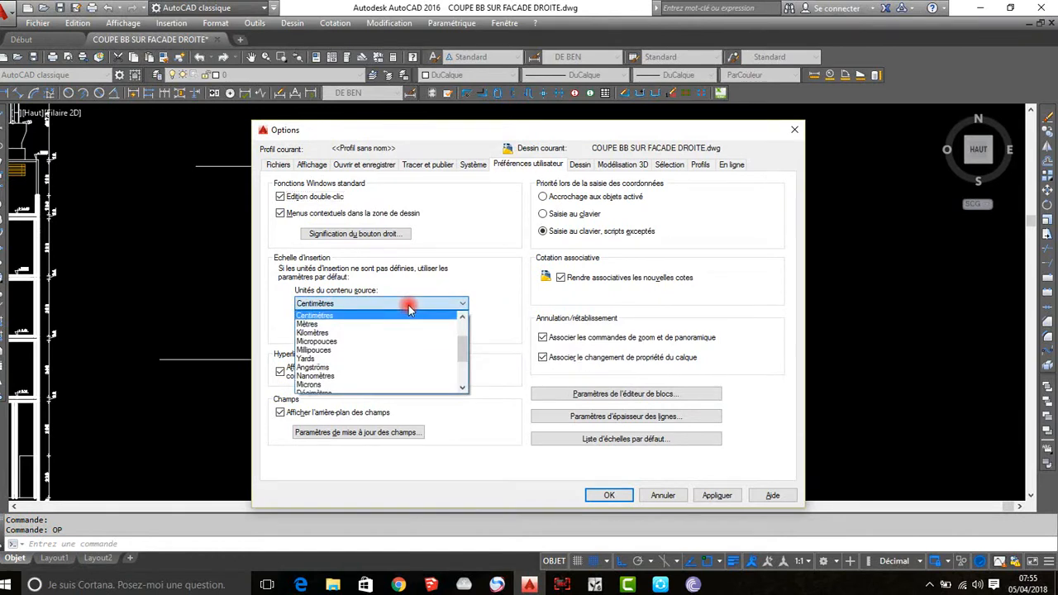
drag(463, 351, 464, 327)
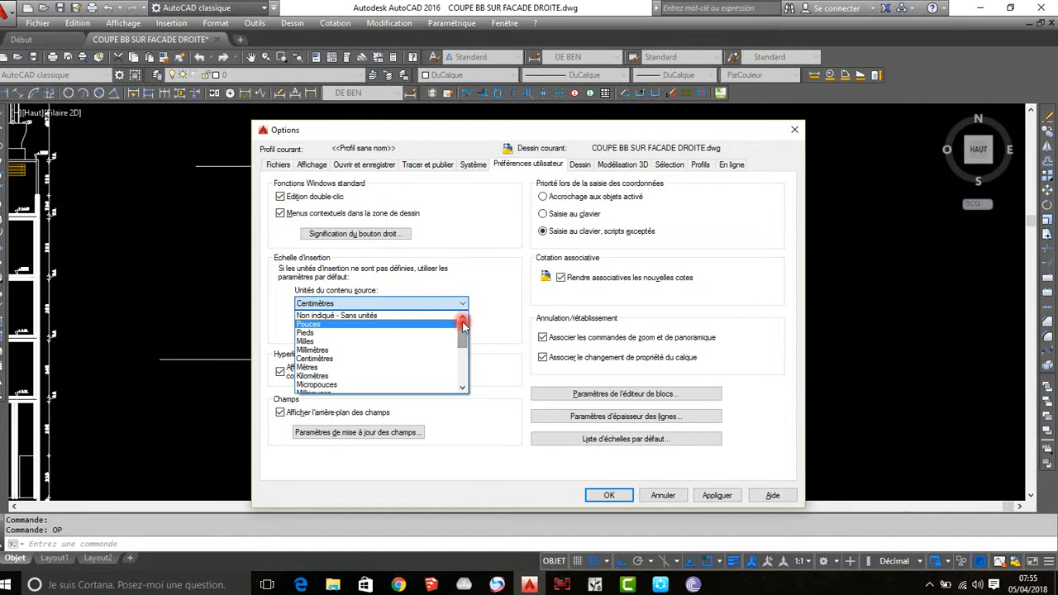
click(333, 359)
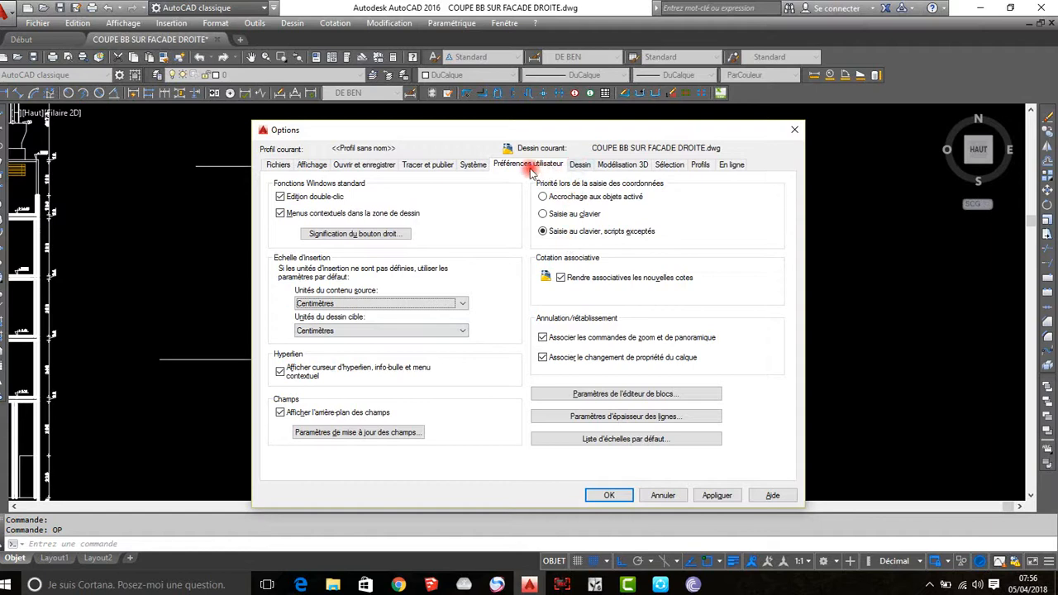
Step: Switch the AutoSnap marker off and on again in the drafting settings, and cancel the Options dialog
click(581, 166)
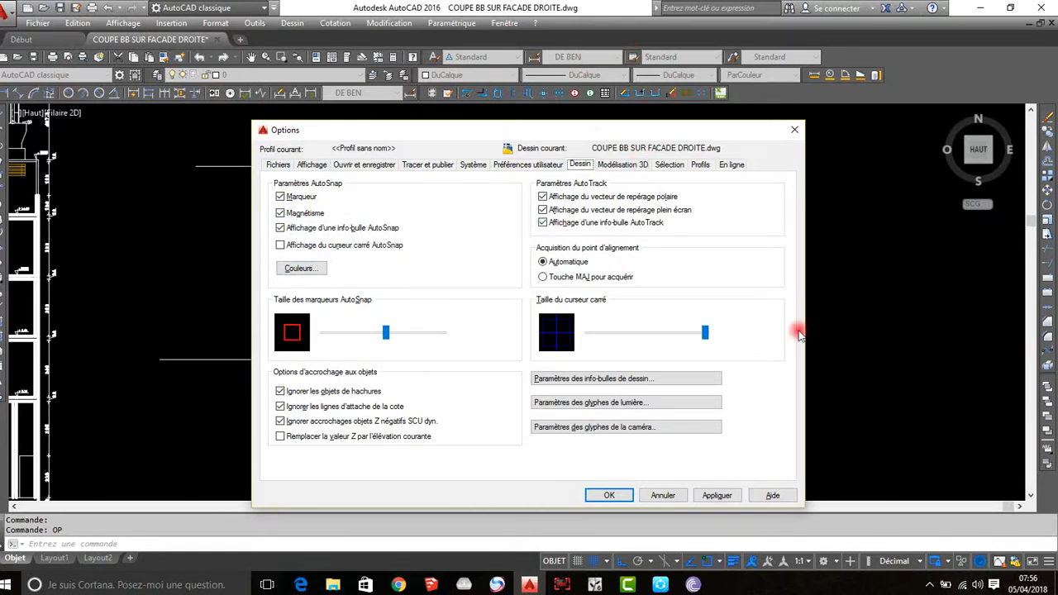
click(280, 196)
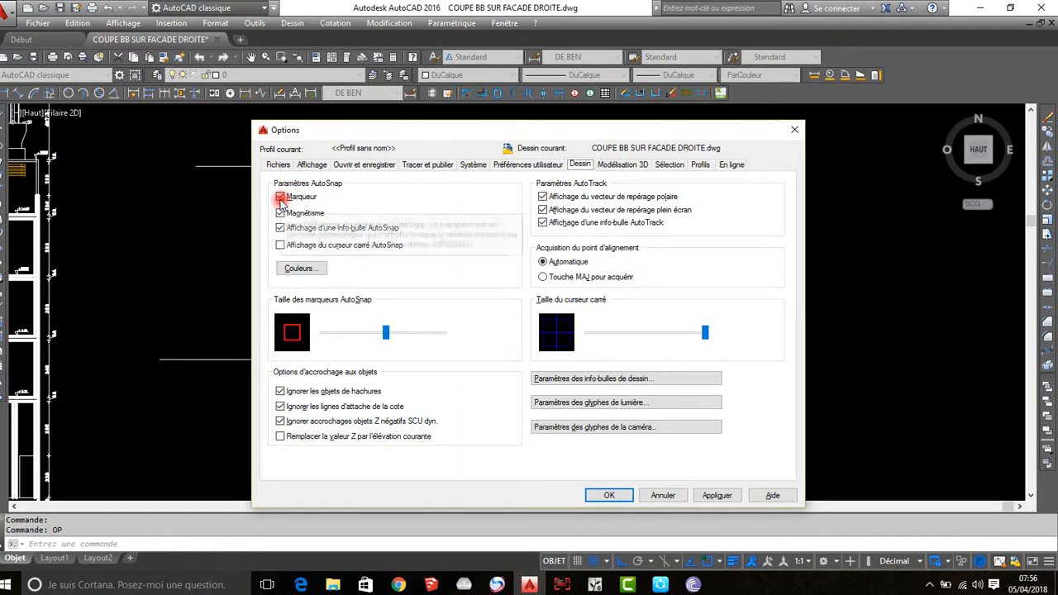
click(280, 196)
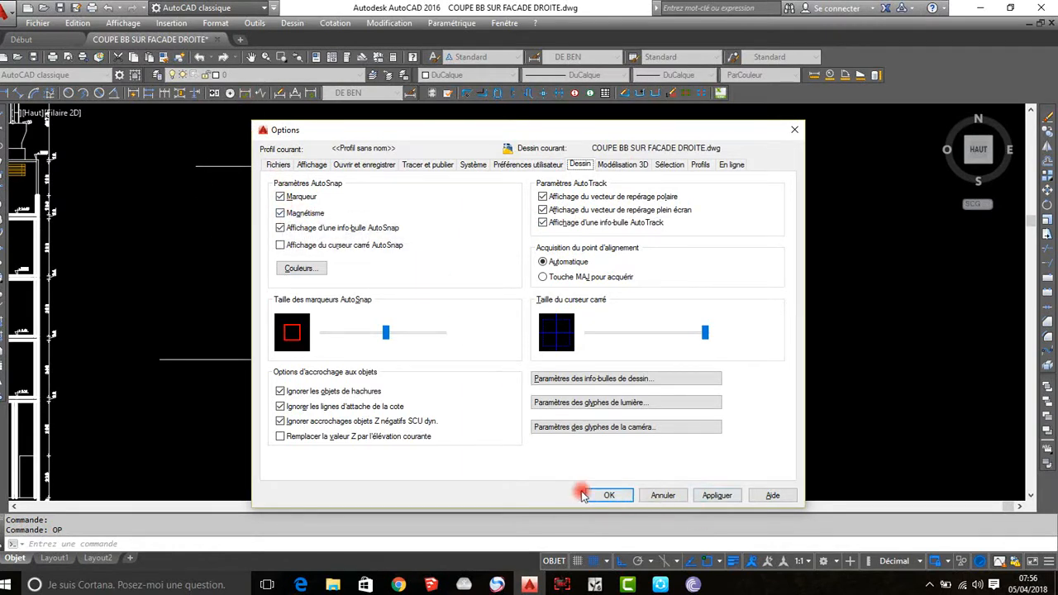
click(663, 496)
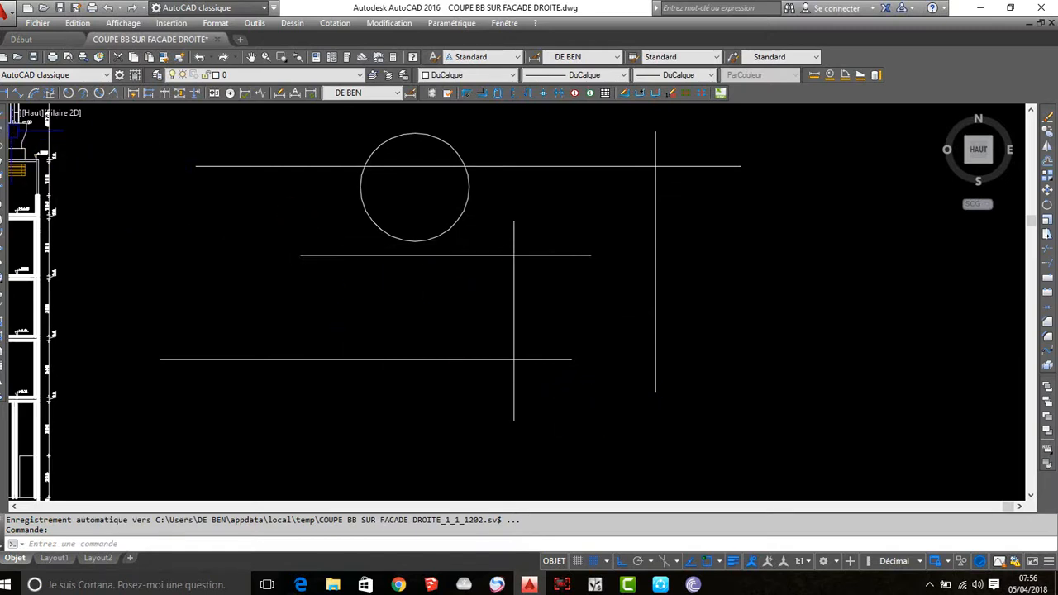
Step: Preview the Line command's snap at the lower horizontal line's end, switch off the AutoSnap marker (Marqueur) in Options, and try snapping again
click(3, 117)
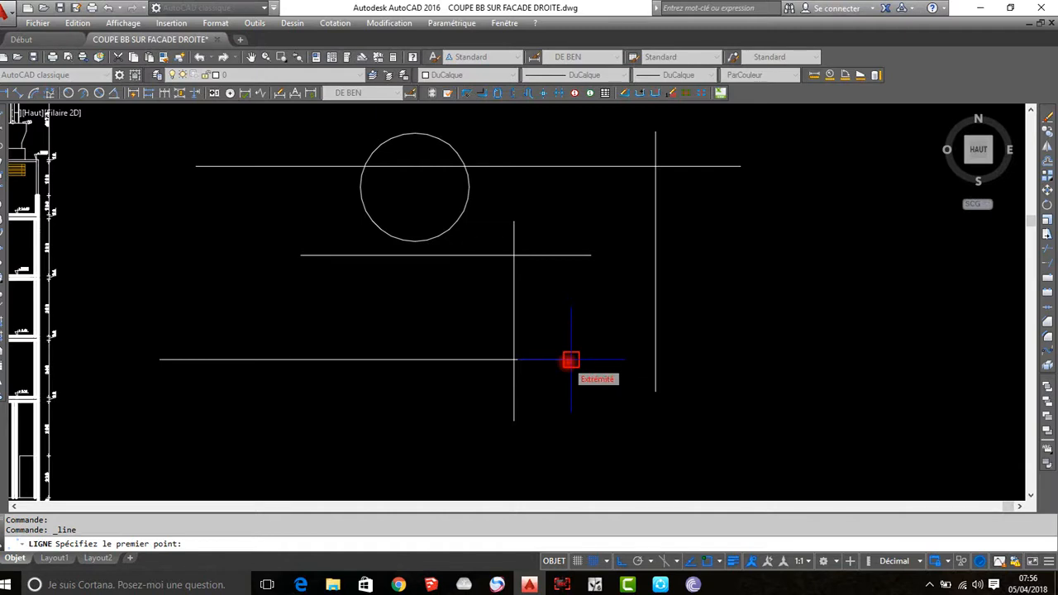
key(Escape)
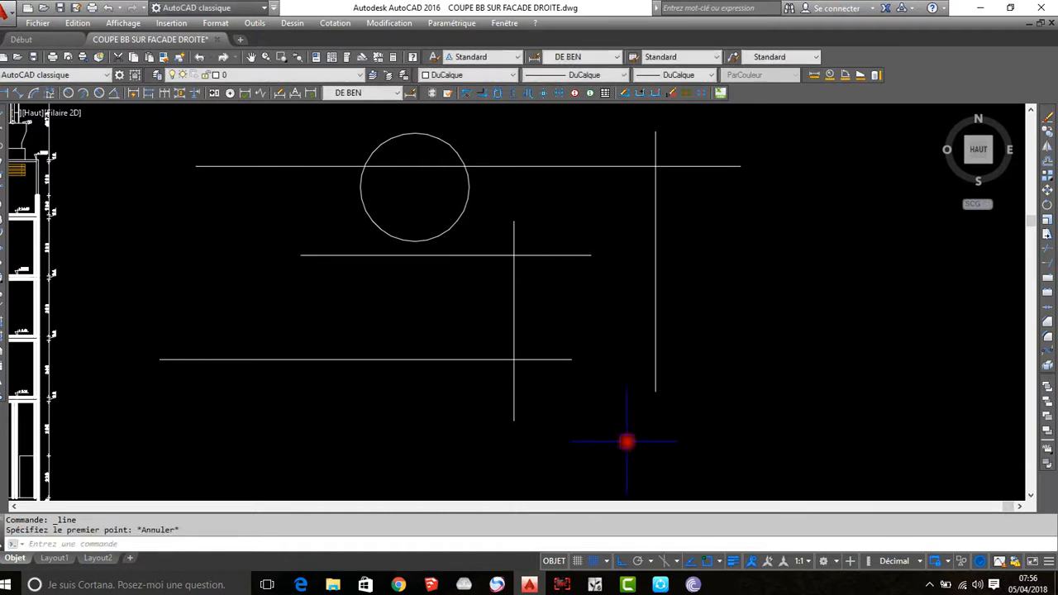
text(op)
key(Return)
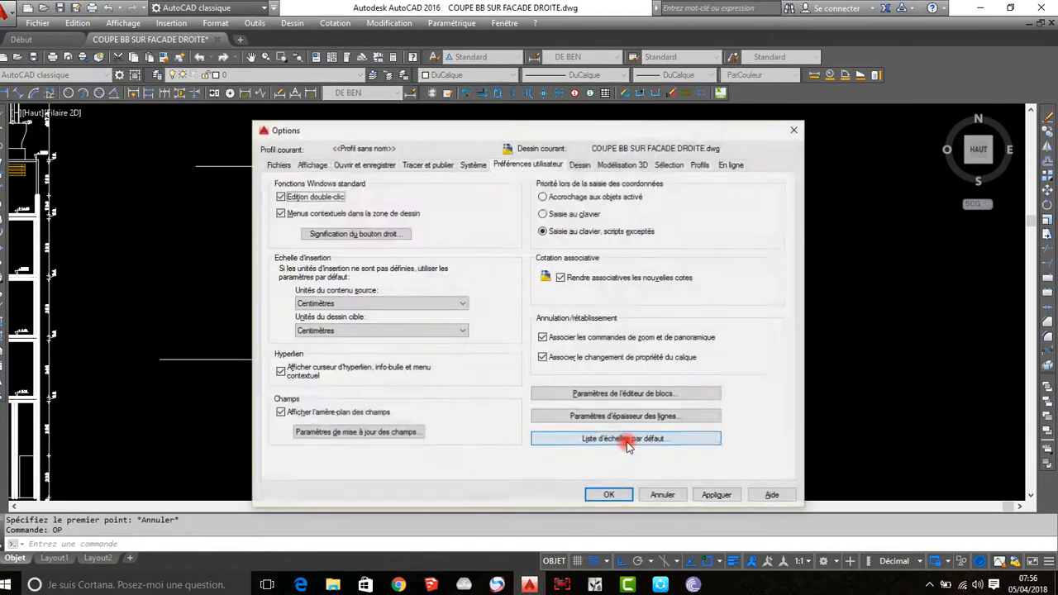
click(580, 164)
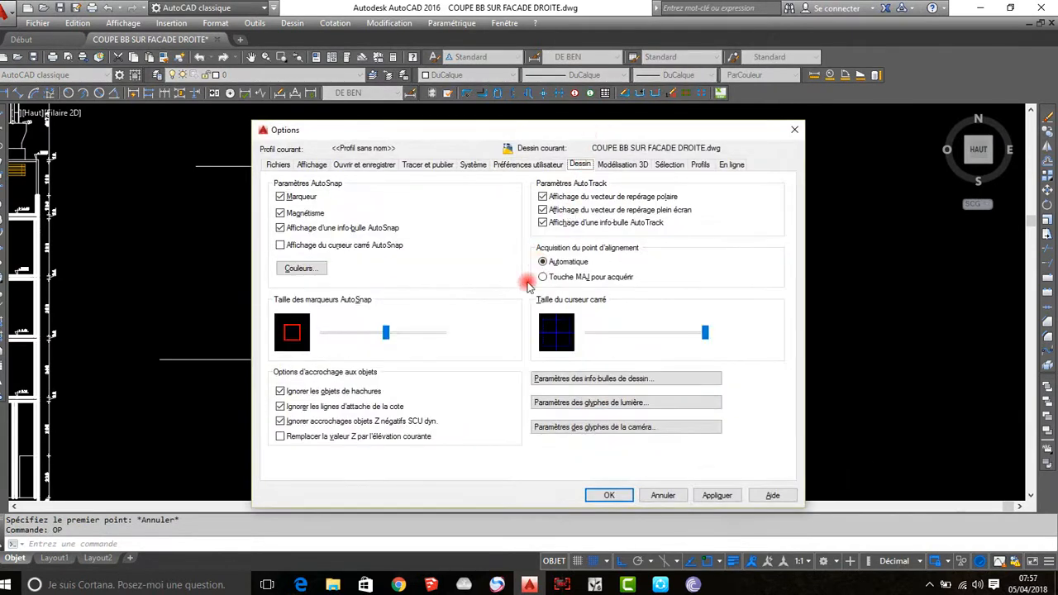
click(281, 197)
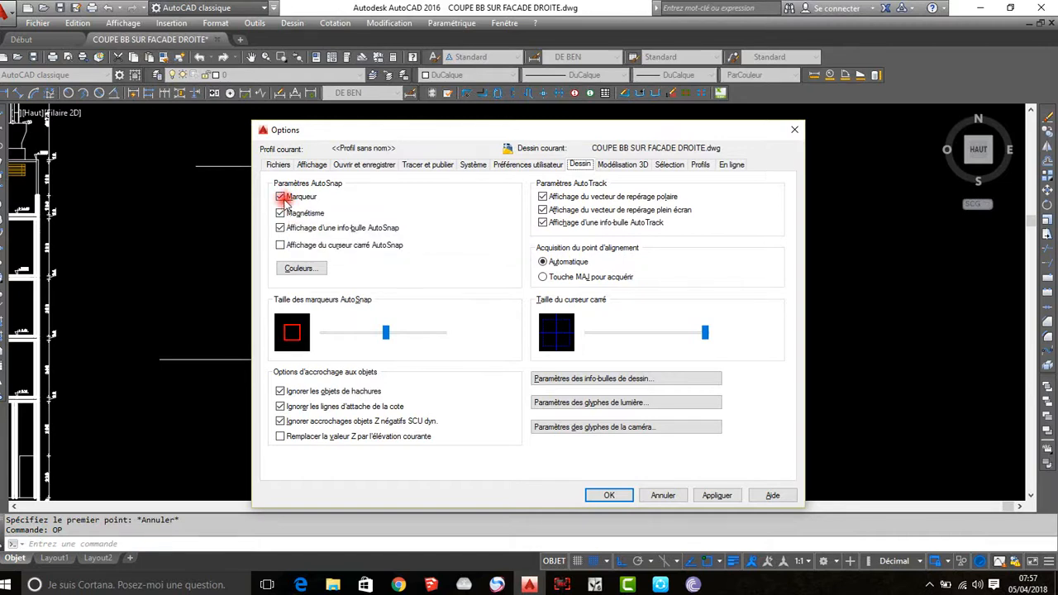
click(609, 495)
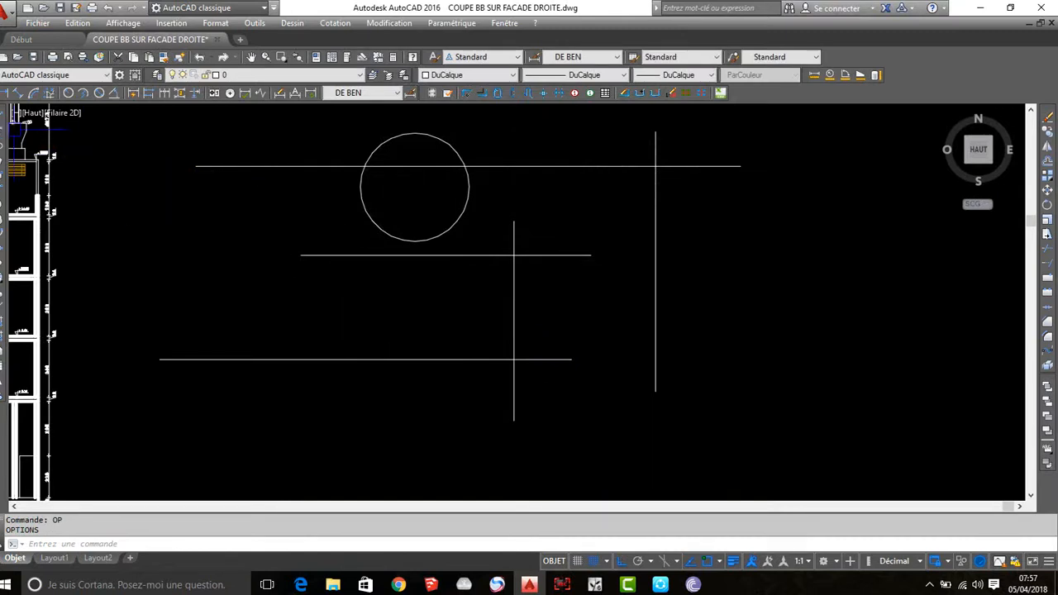
click(20, 93)
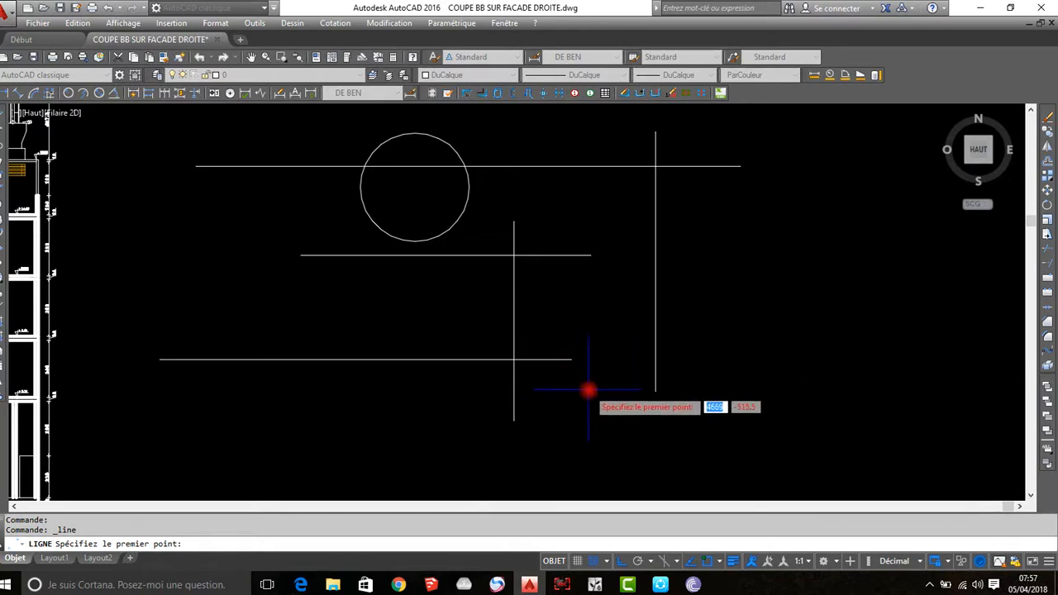
key(Escape)
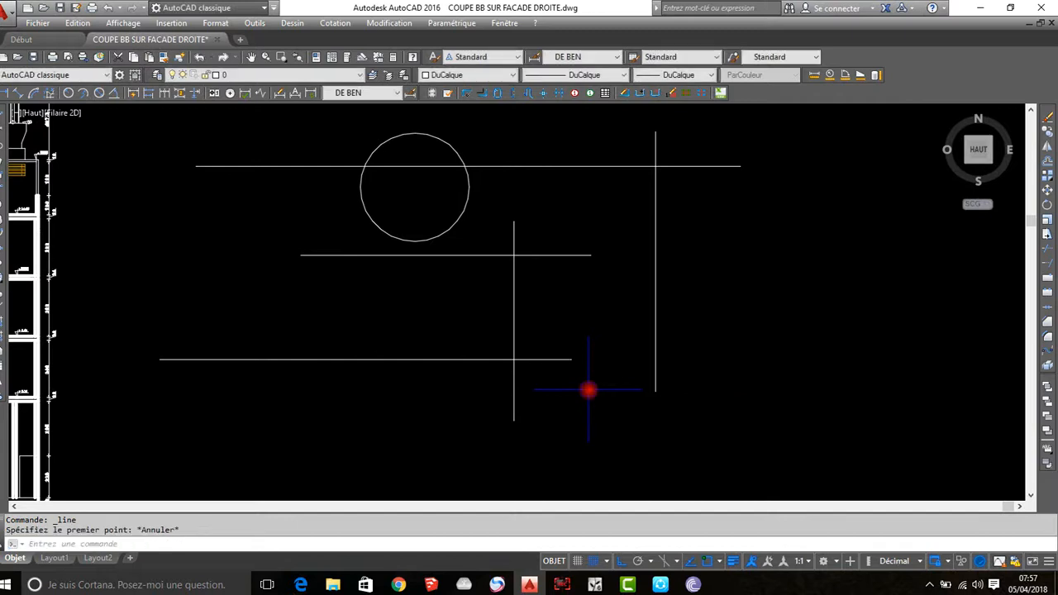
Step: Switch the AutoSnap marker (Marqueur) back on in Options and preview the Line command's snap at the lower horizontal line's endpoint
text(op)
key(Return)
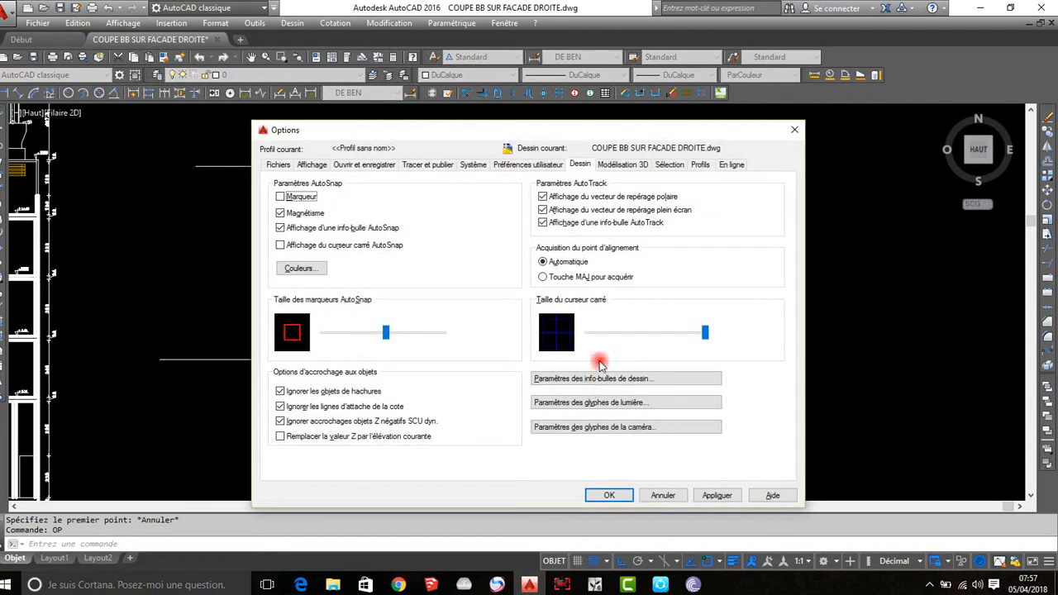
click(609, 495)
click(3, 116)
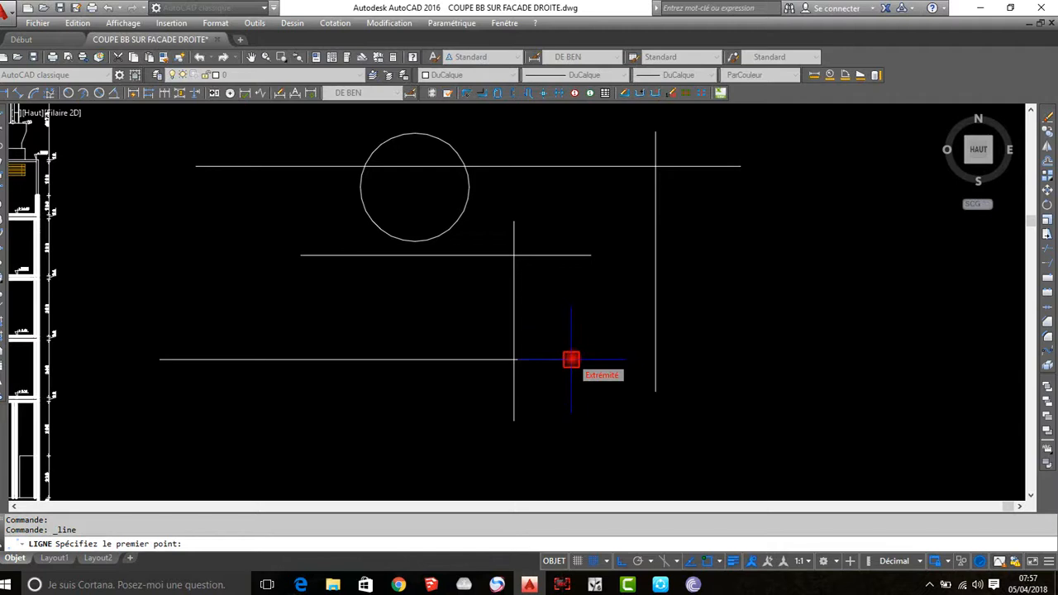
key(Escape)
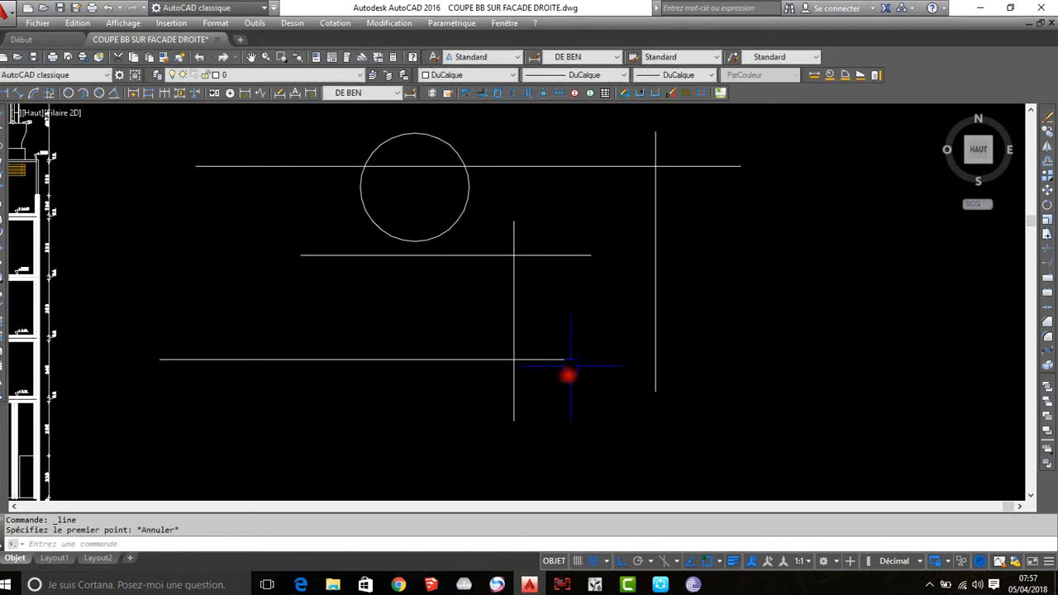
Step: Examine the AutoSnap tooltip option (Affichage d'une info-bulle AutoSnap) in Options, and check the endpoint snap label with the Line command
text(op)
key(Return)
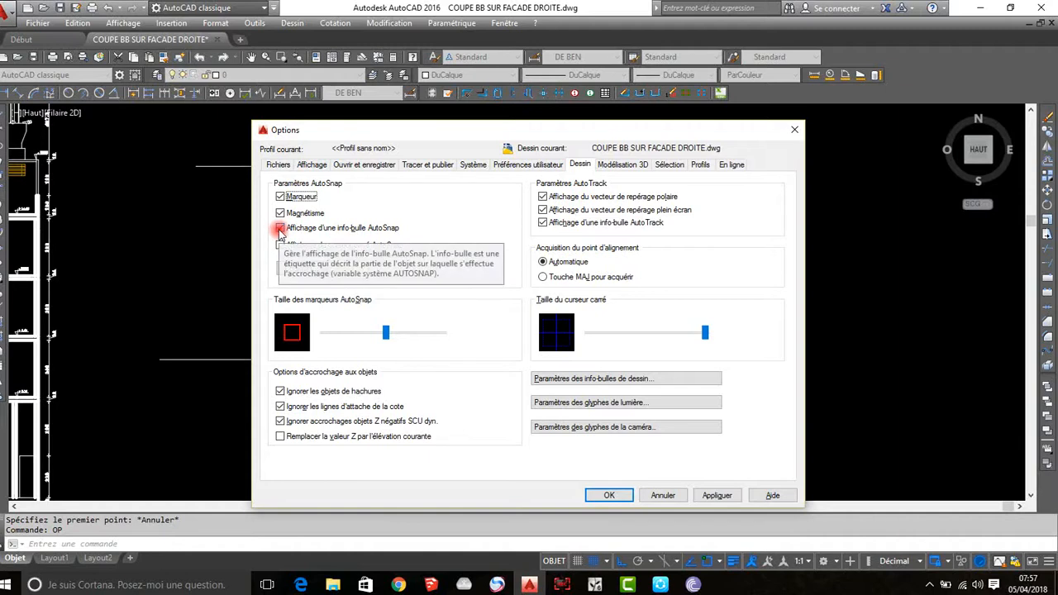
click(610, 496)
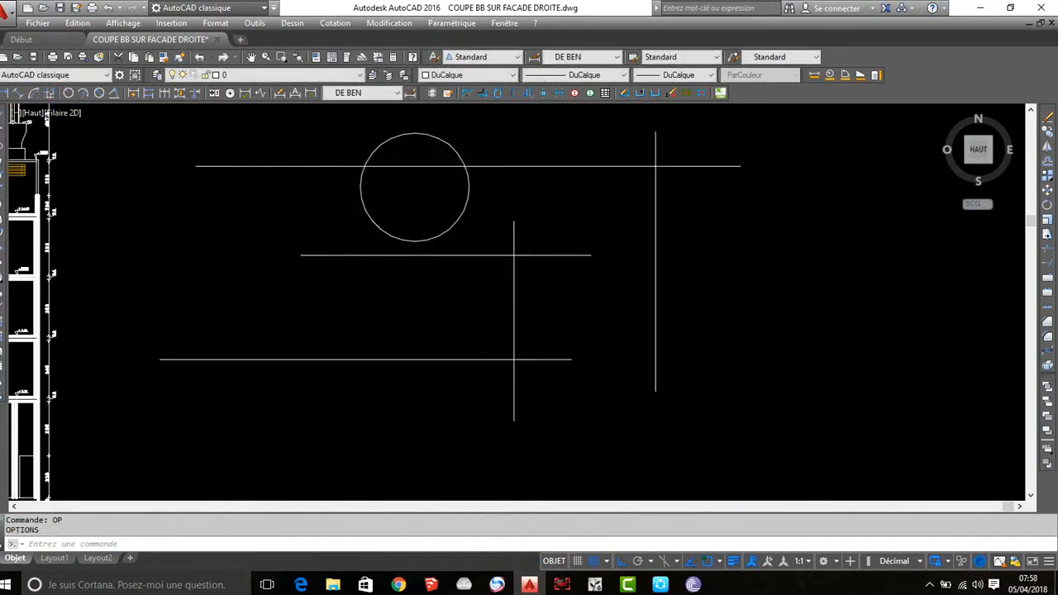
click(16, 93)
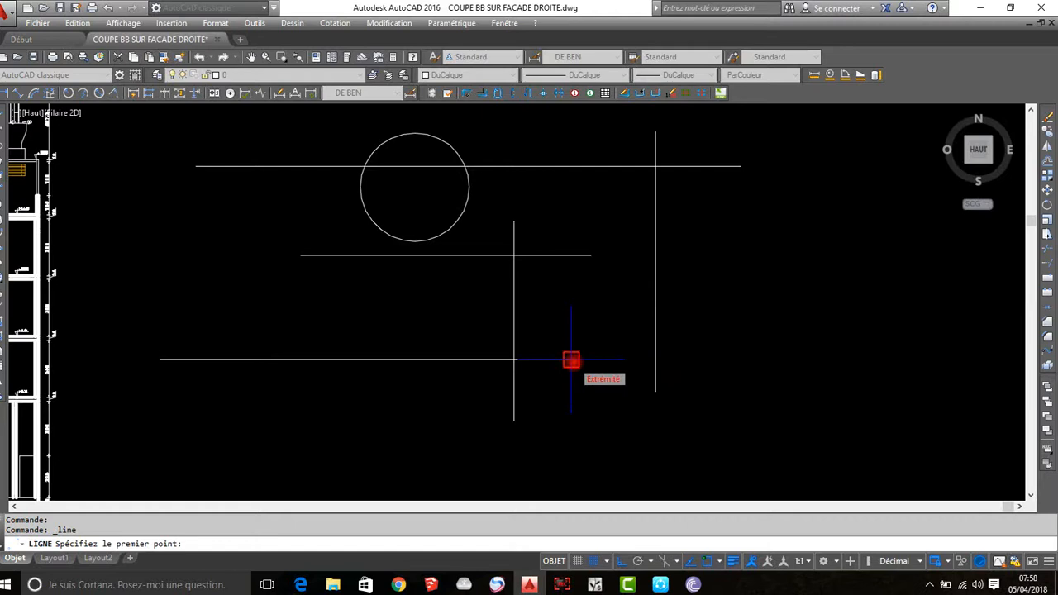
key(Escape)
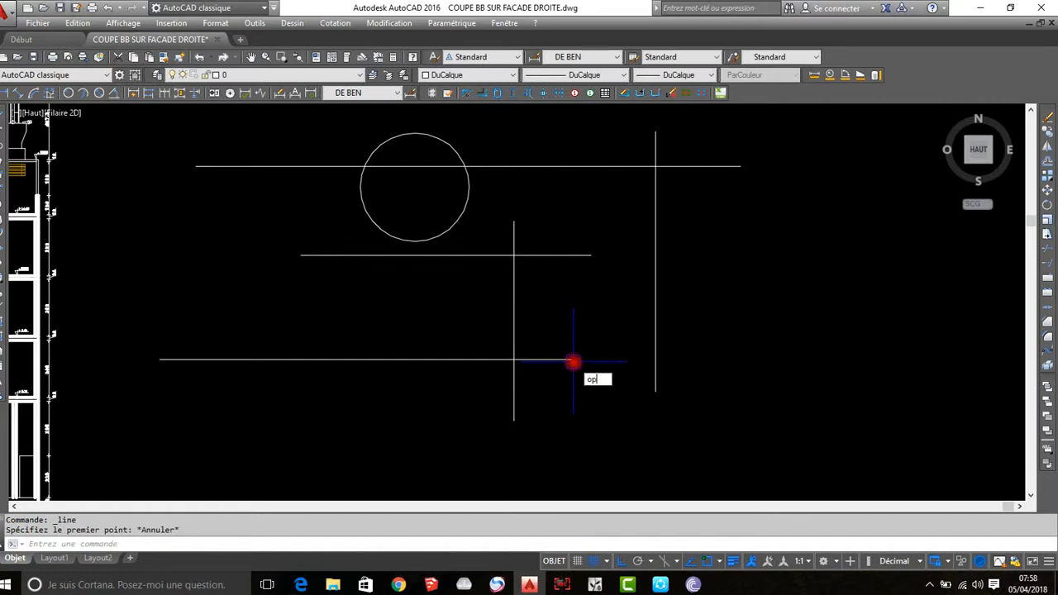
Step: Switch off the AutoSnap tooltip display in Options and test the Line command's snap at the lower horizontal line's endpoint
key(Return)
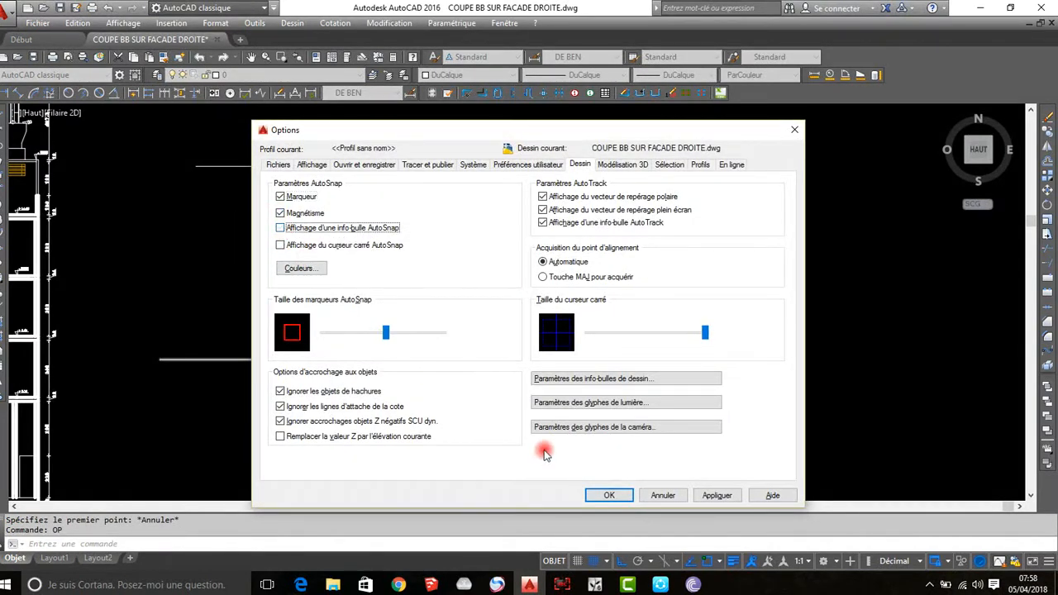
click(609, 495)
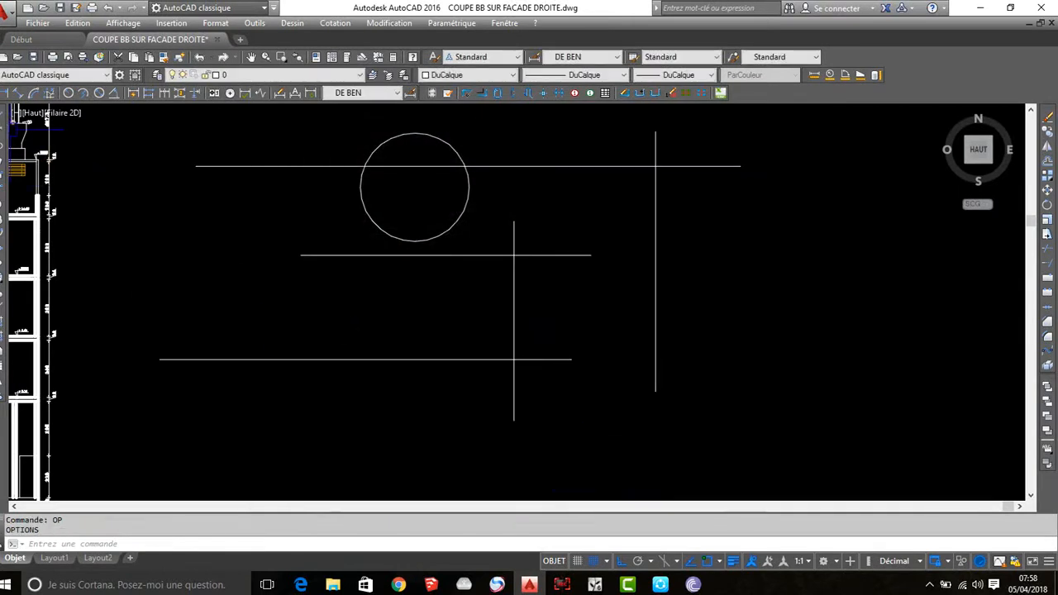
click(10, 92)
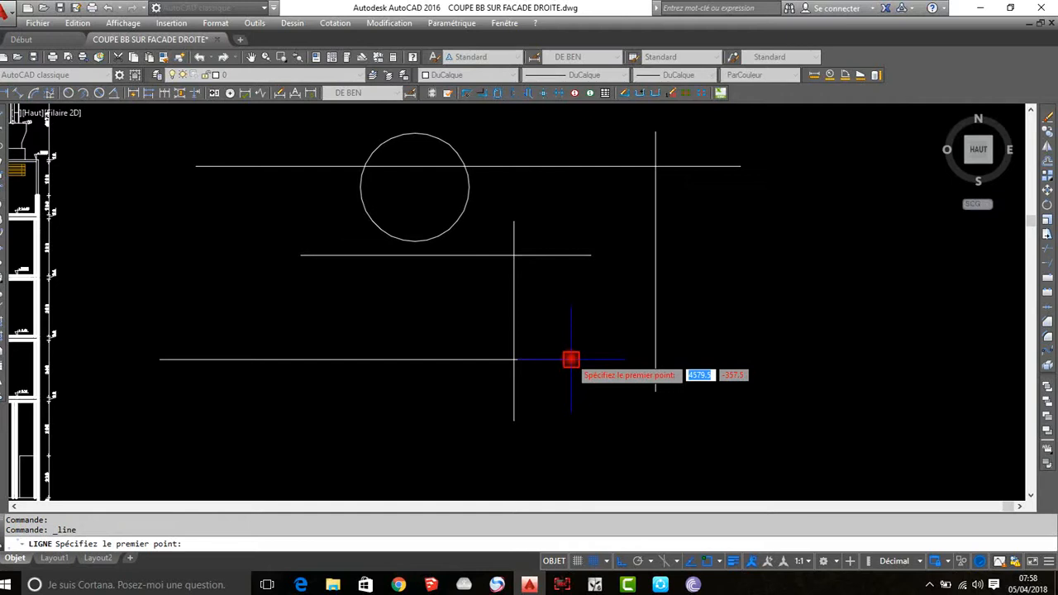
key(Escape)
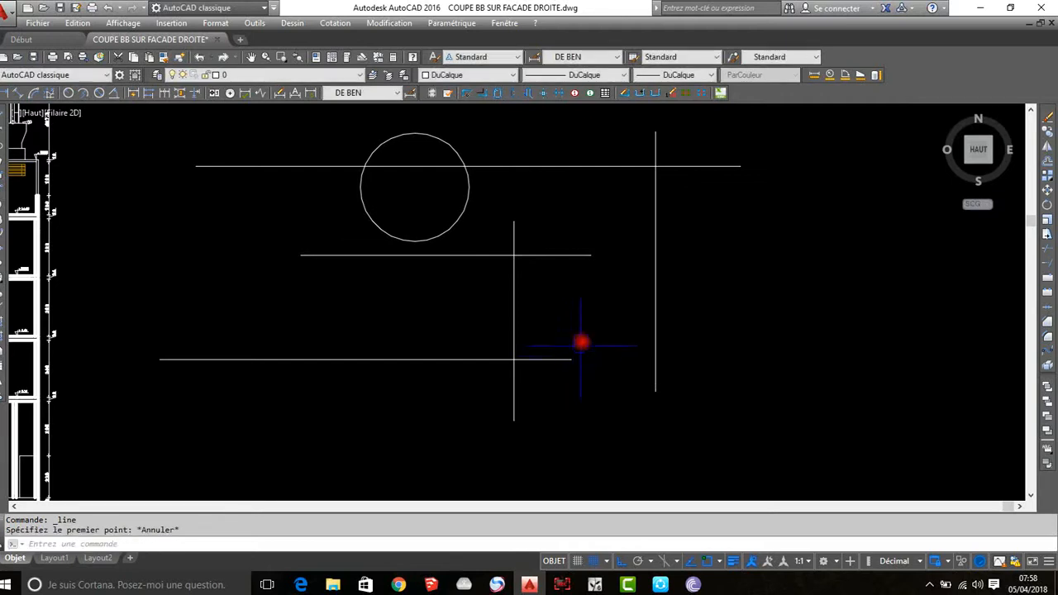
Step: Draw a separate horizontal line in the empty area to the right of the sample lines and circle, and preview its midpoint snap
scroll(567, 247, down, 4)
mouse_move(655, 373)
middle_down()
mouse_move(579, 371)
mouse_move(440, 391)
middle_up()
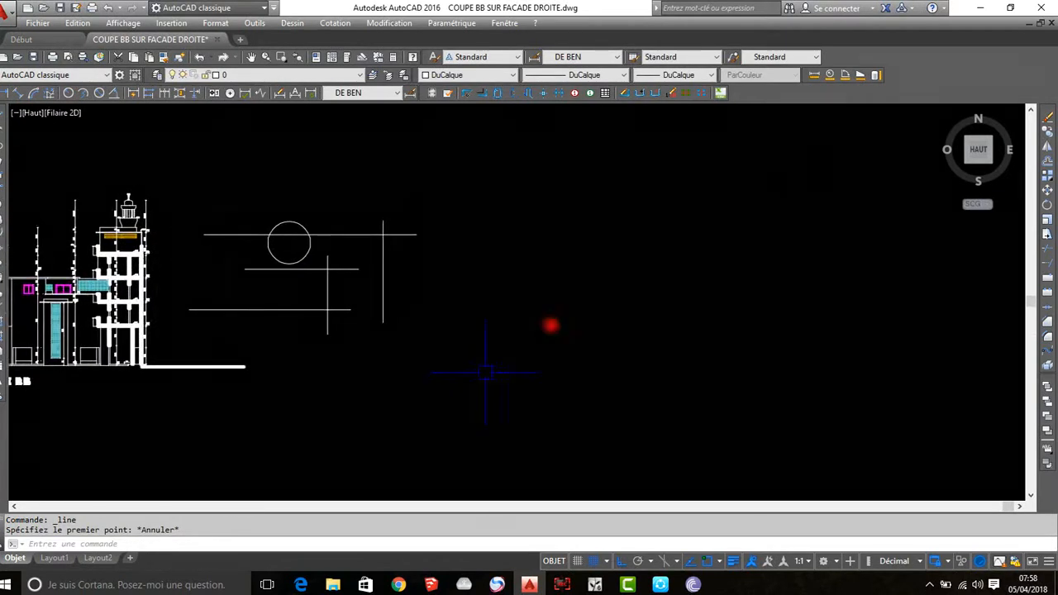
click(3, 117)
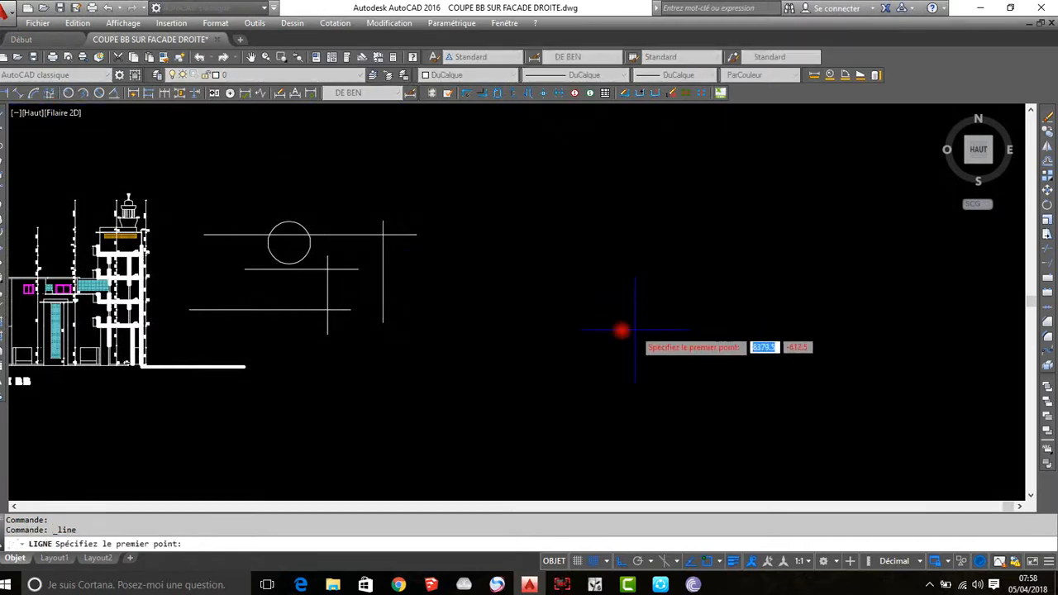
click(523, 338)
click(746, 350)
key(Escape)
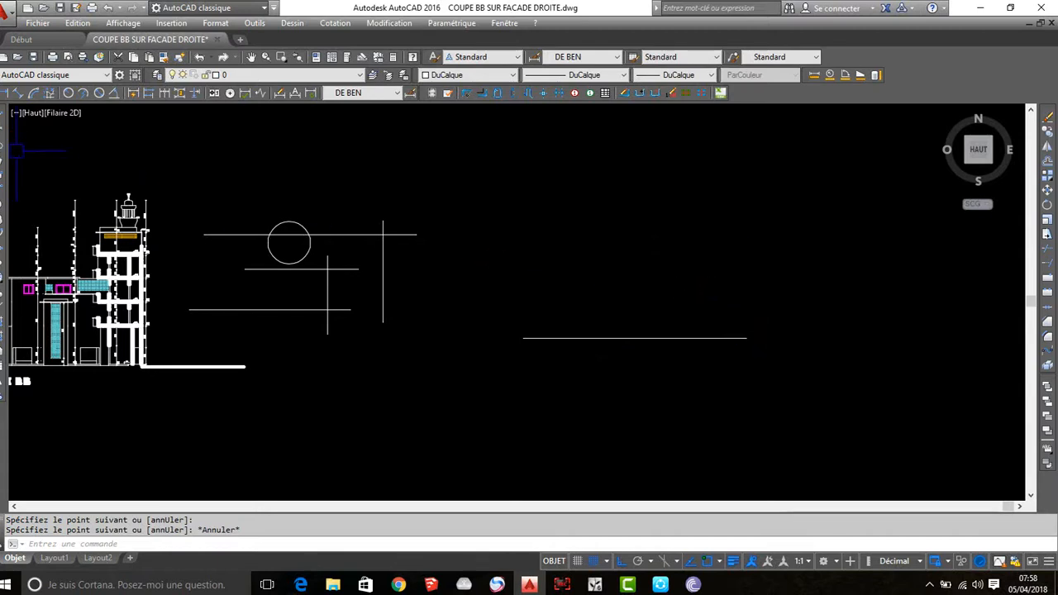
click(2, 117)
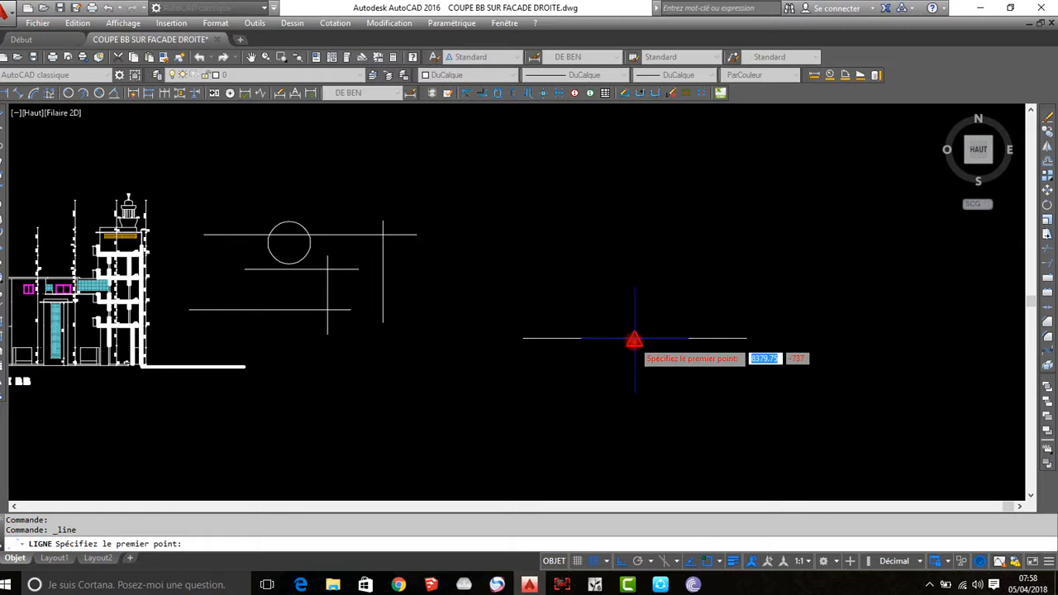
key(Escape)
Step: Switch the AutoSnap tooltip display back on in Options and preview the midpoint snap on the new horizontal line
text(op)
key(Return)
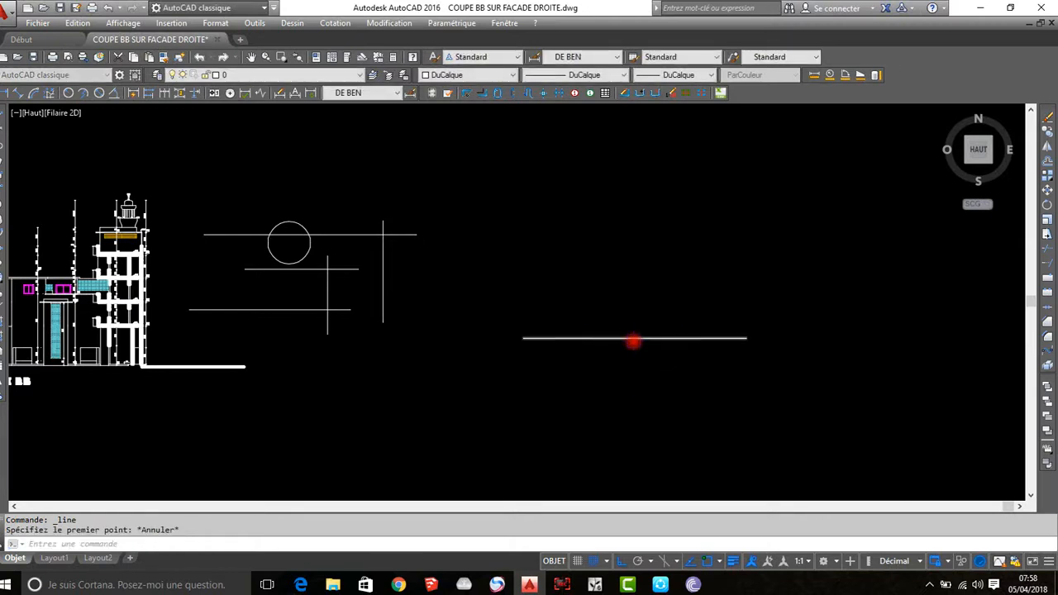
click(280, 227)
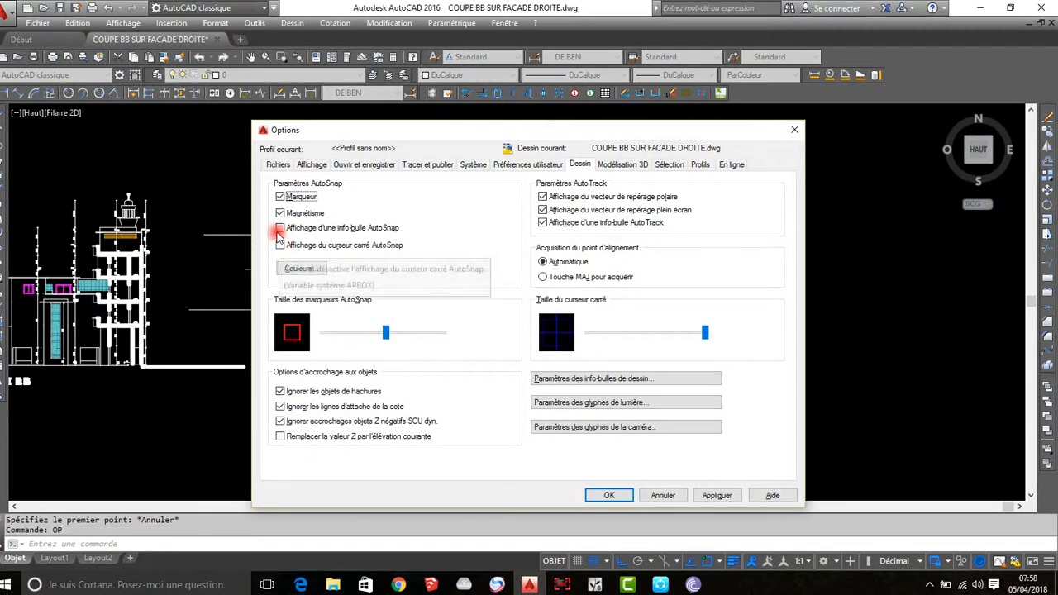
click(280, 247)
click(281, 229)
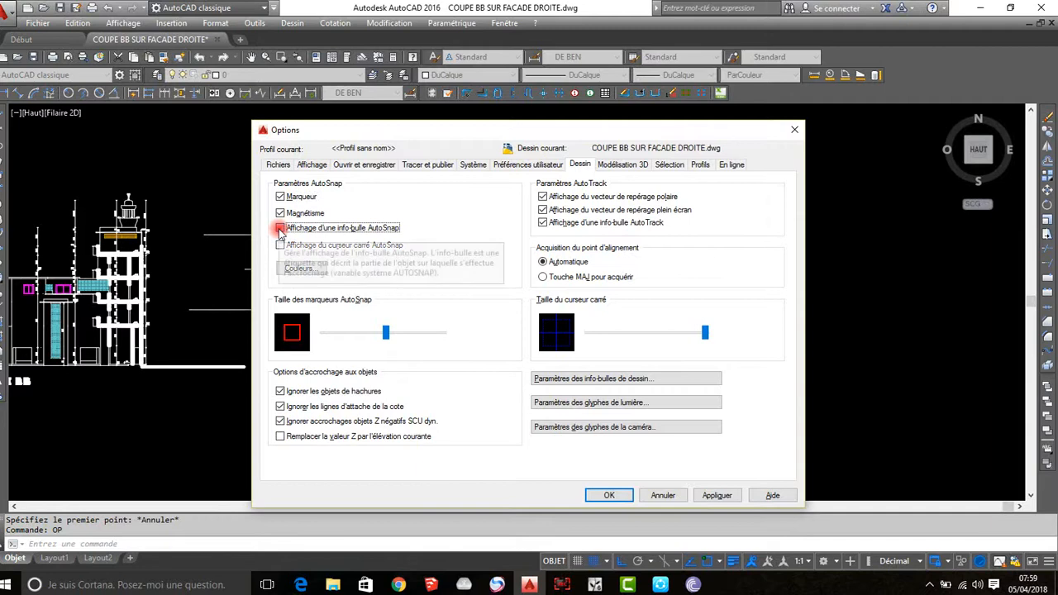
click(609, 495)
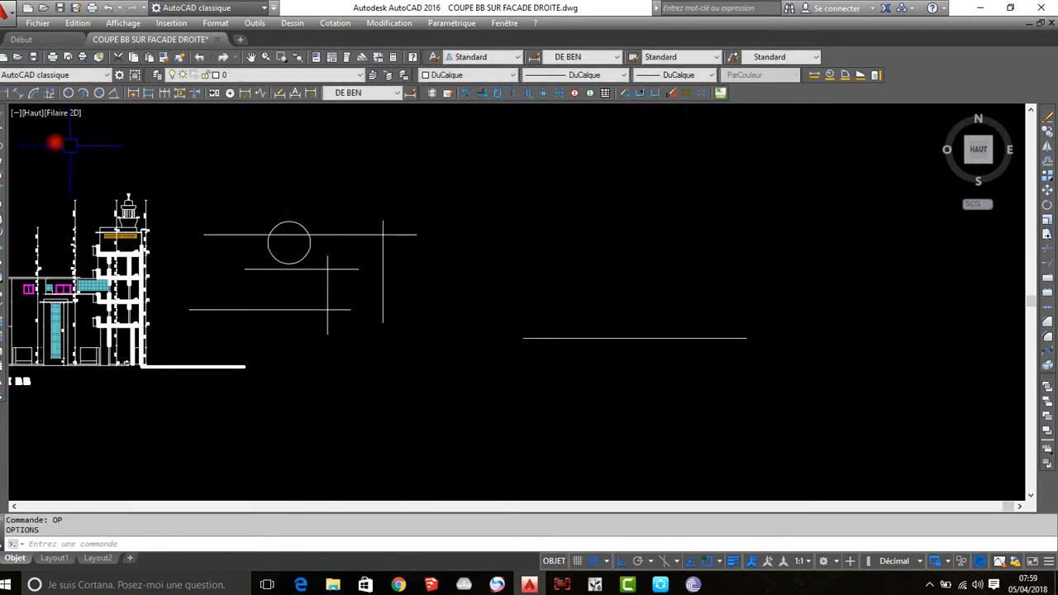
click(2, 115)
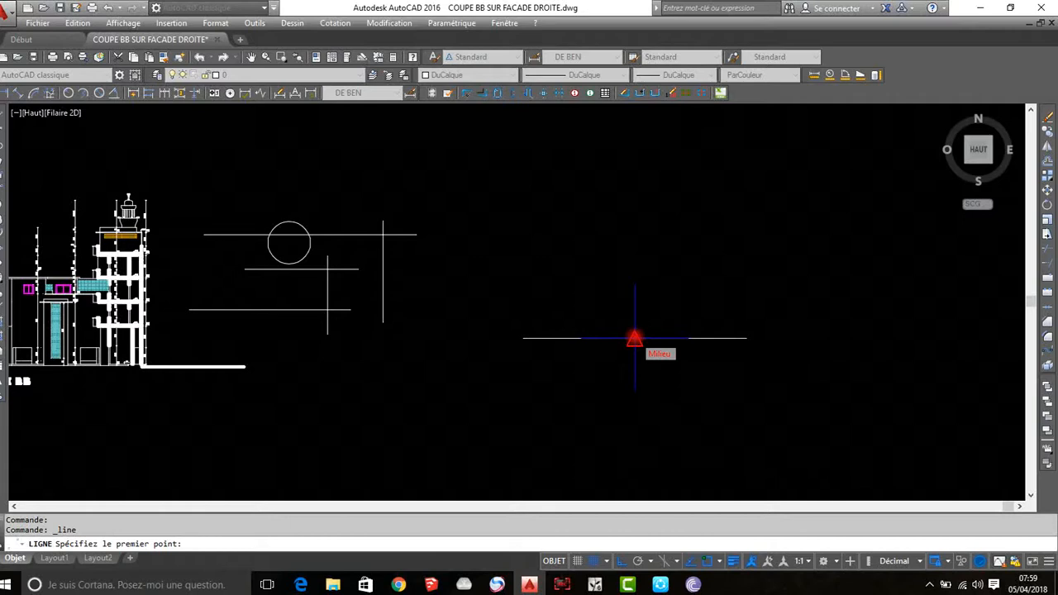
key(Escape)
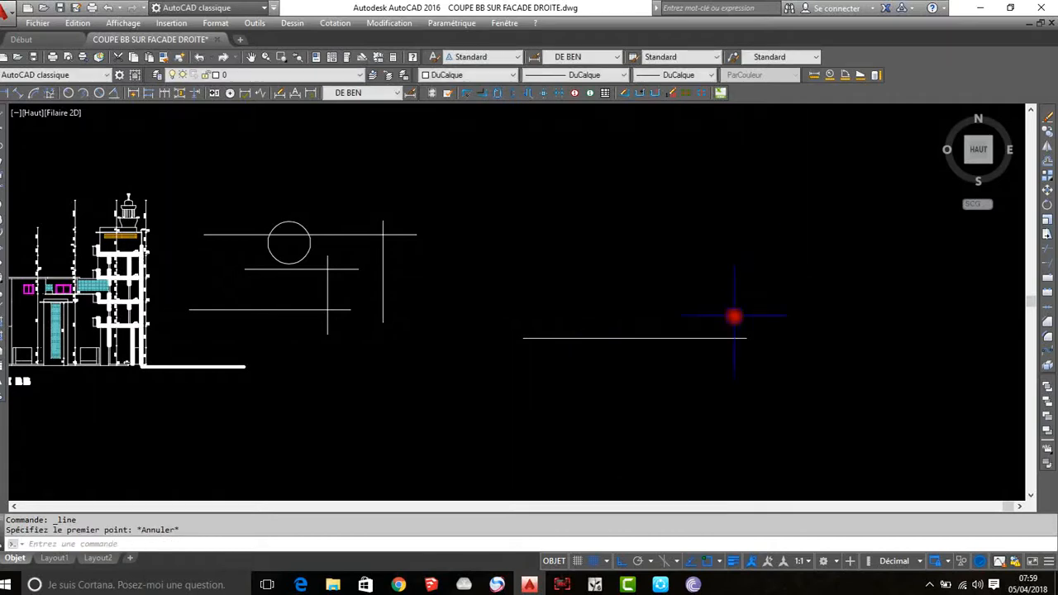
Step: Review the AutoSnap settings in Options, accept them, and try the Line command's snapping around the new horizontal line
text(op)
key(Return)
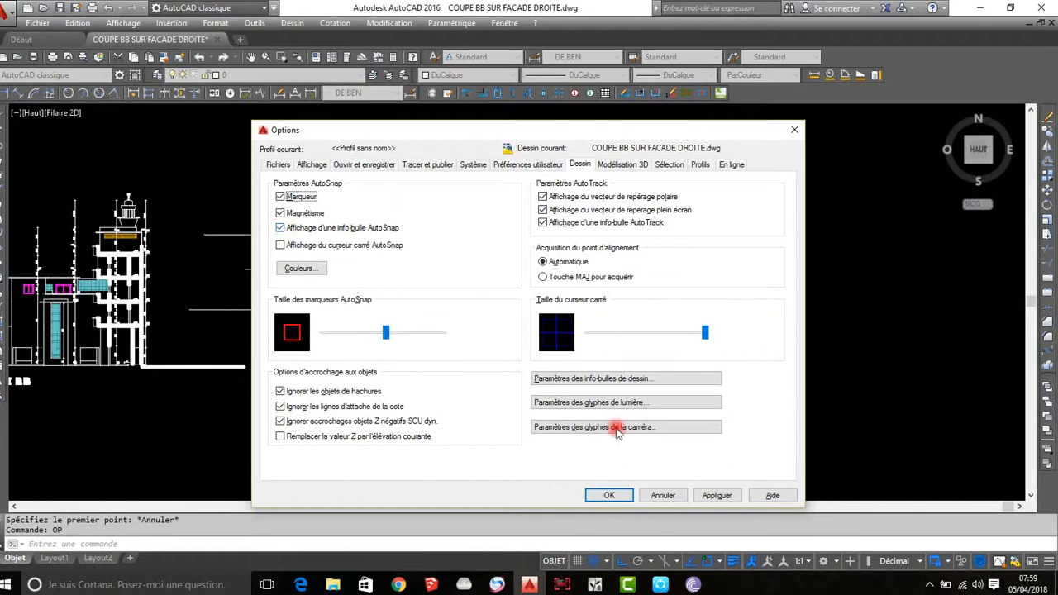
click(609, 497)
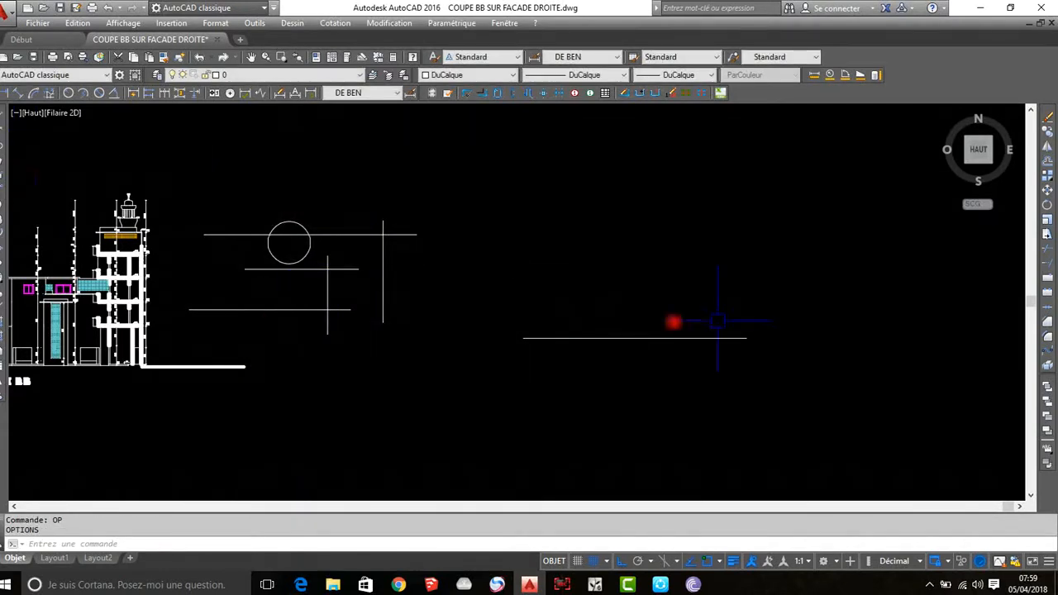
click(3, 117)
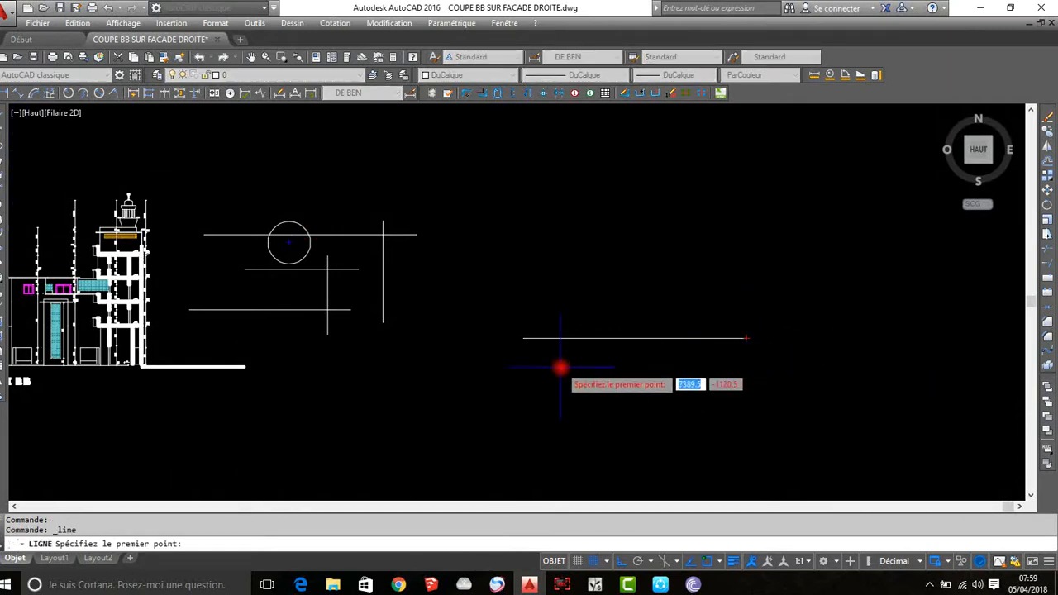
key(Escape)
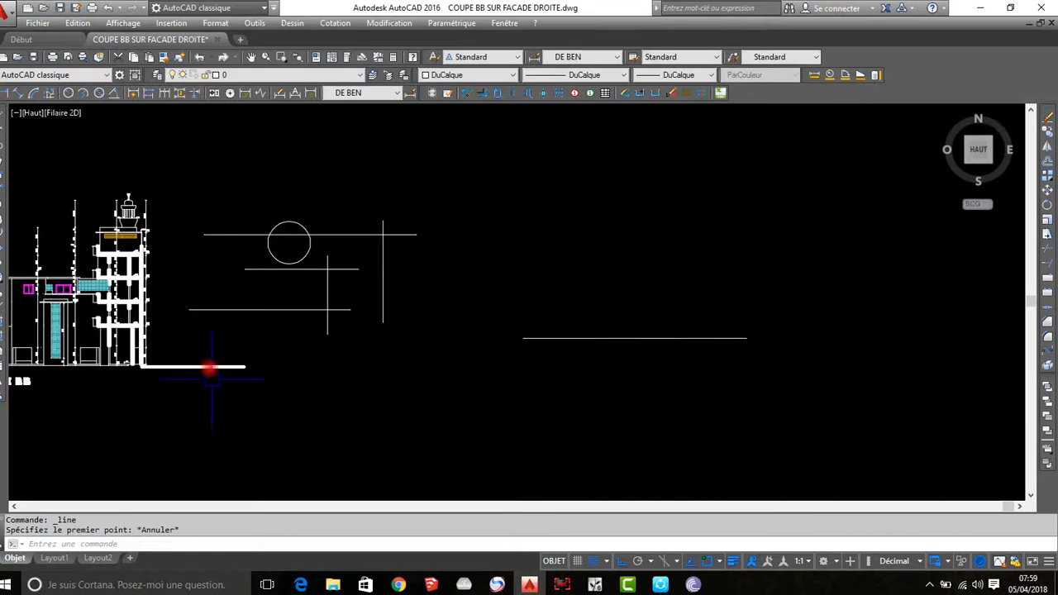
Step: Set the 2D AutoSnap marker colour to index colour 220 in Options and preview it at the separate horizontal line's endpoint with the Line command
text(op)
key(Return)
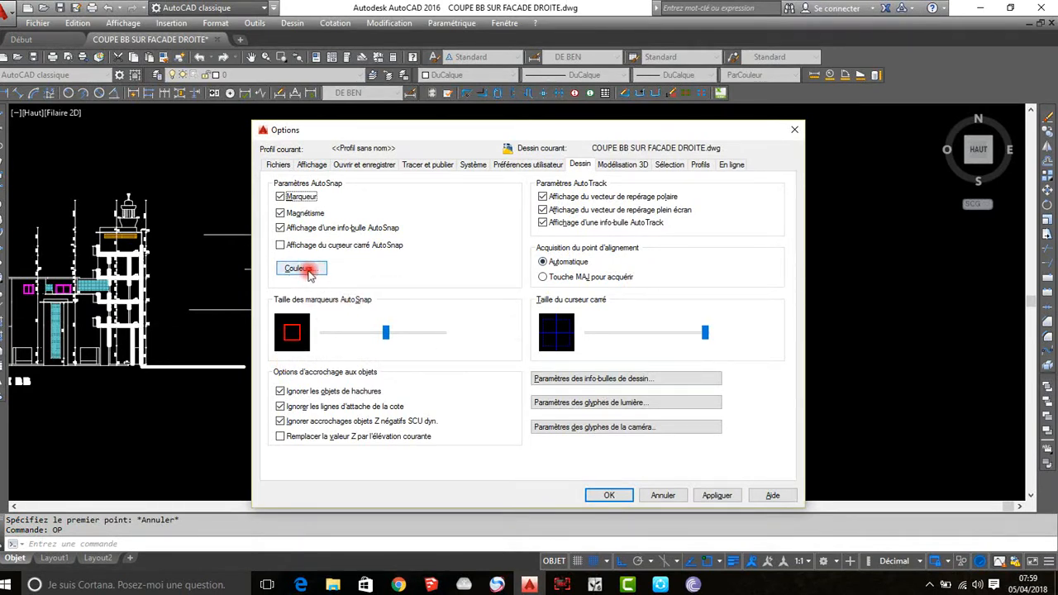
click(299, 269)
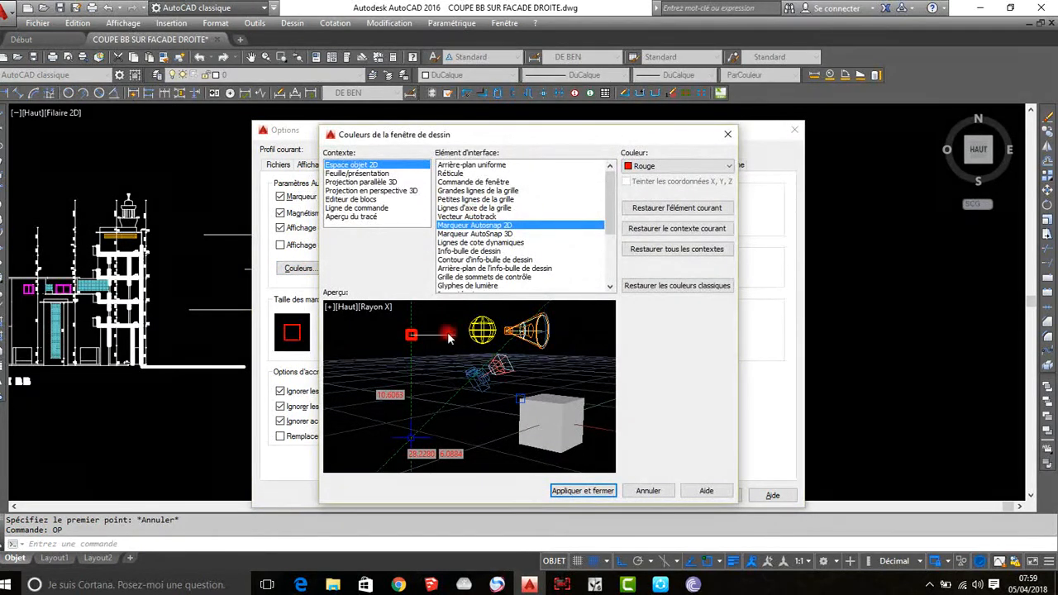
click(653, 166)
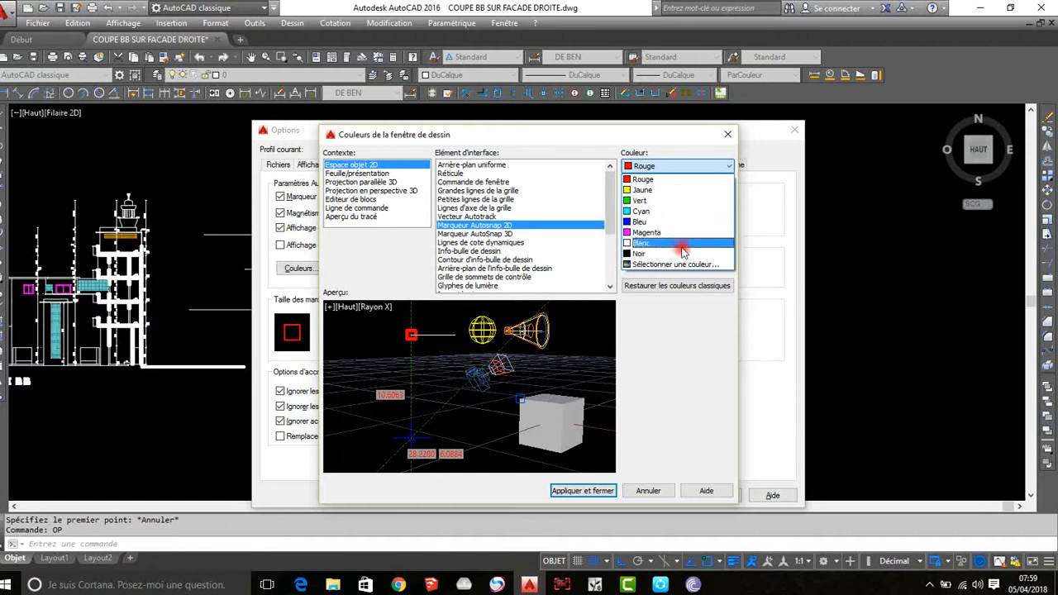
click(671, 266)
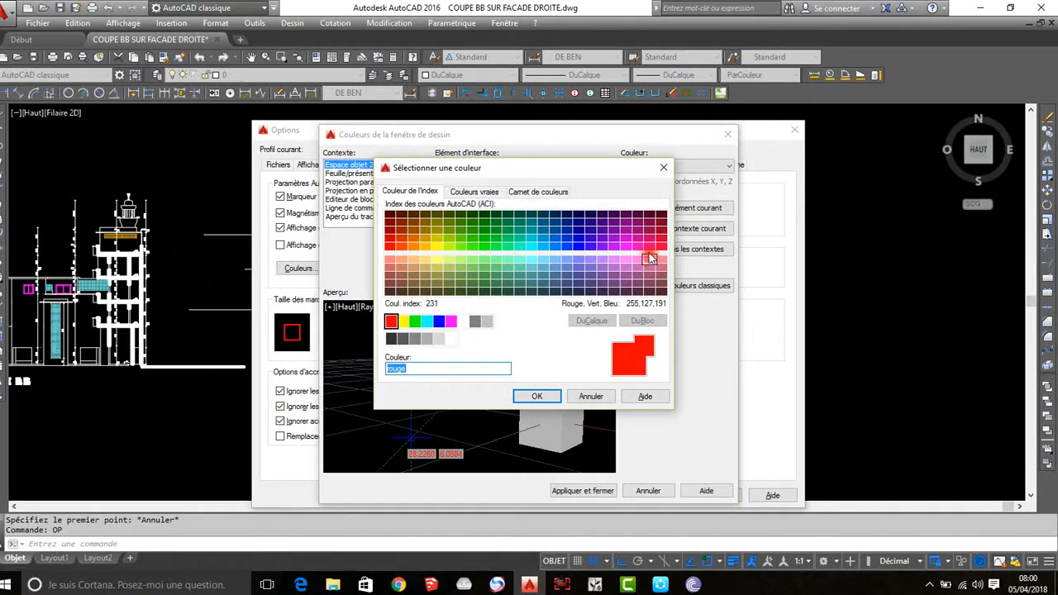
click(638, 251)
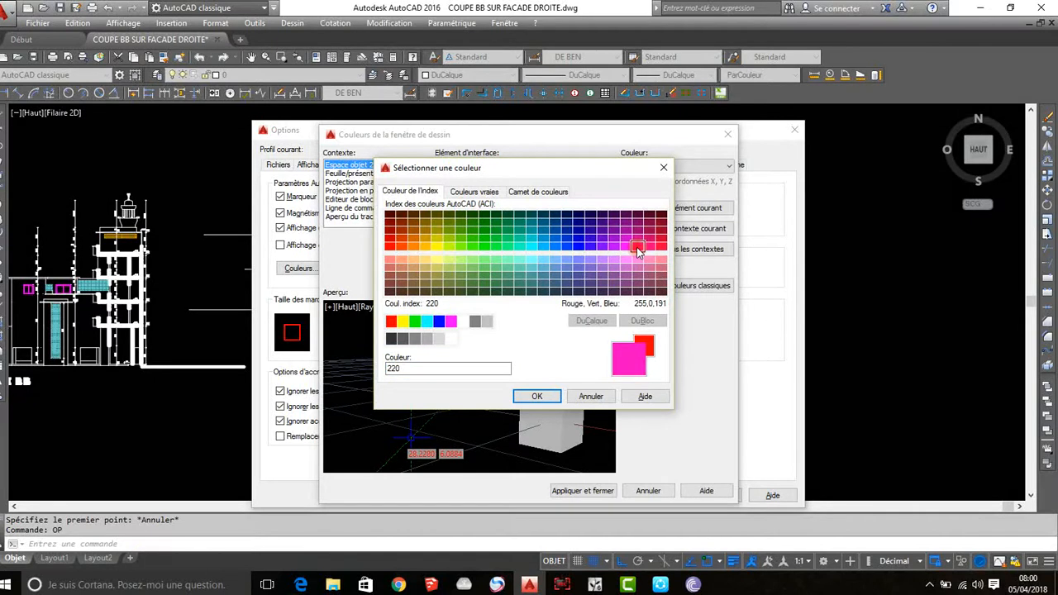
click(537, 398)
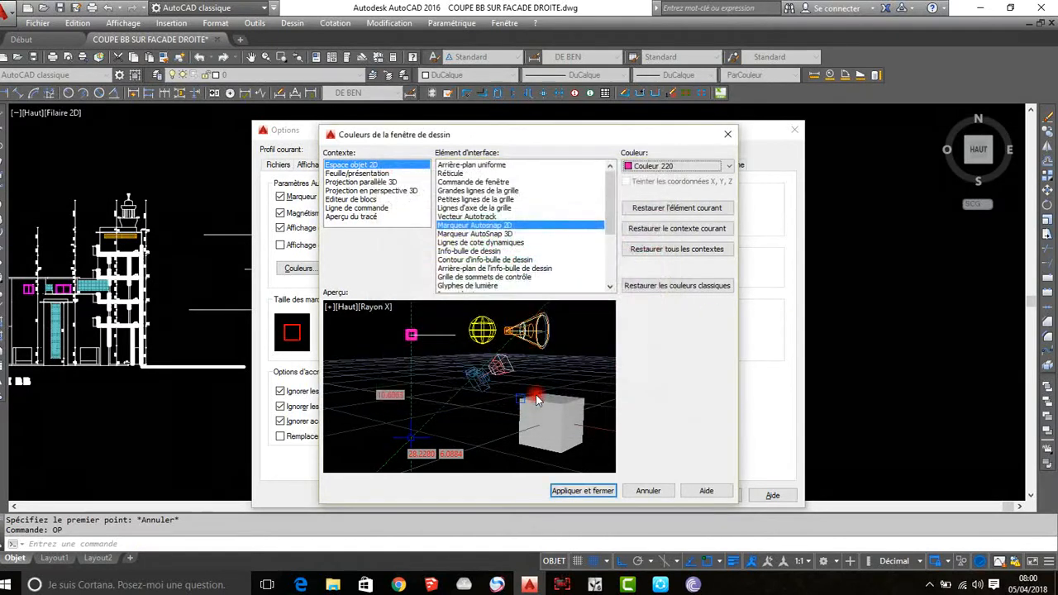
click(602, 491)
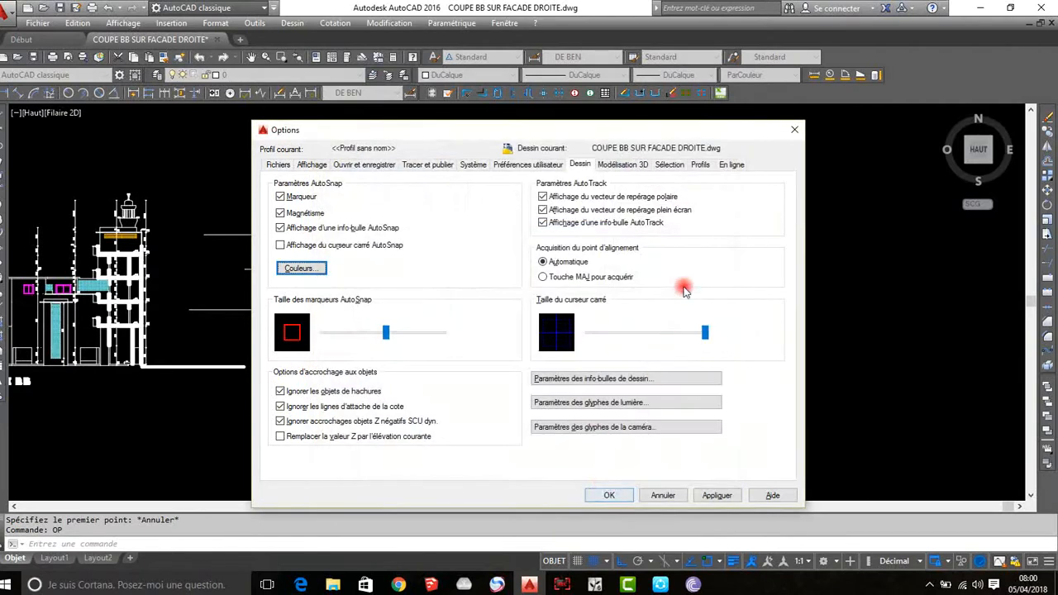
click(609, 494)
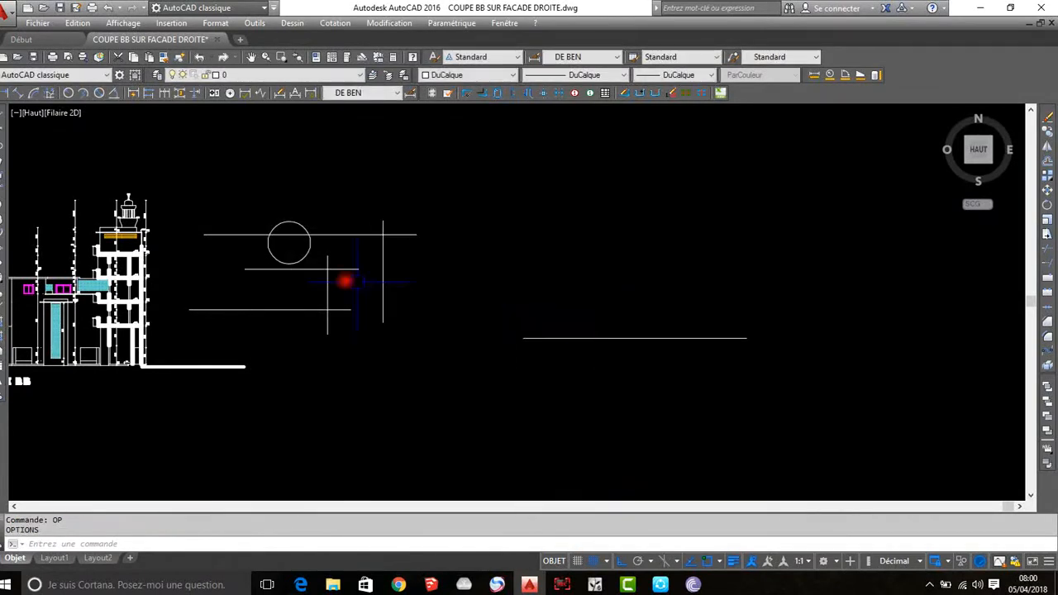
click(3, 113)
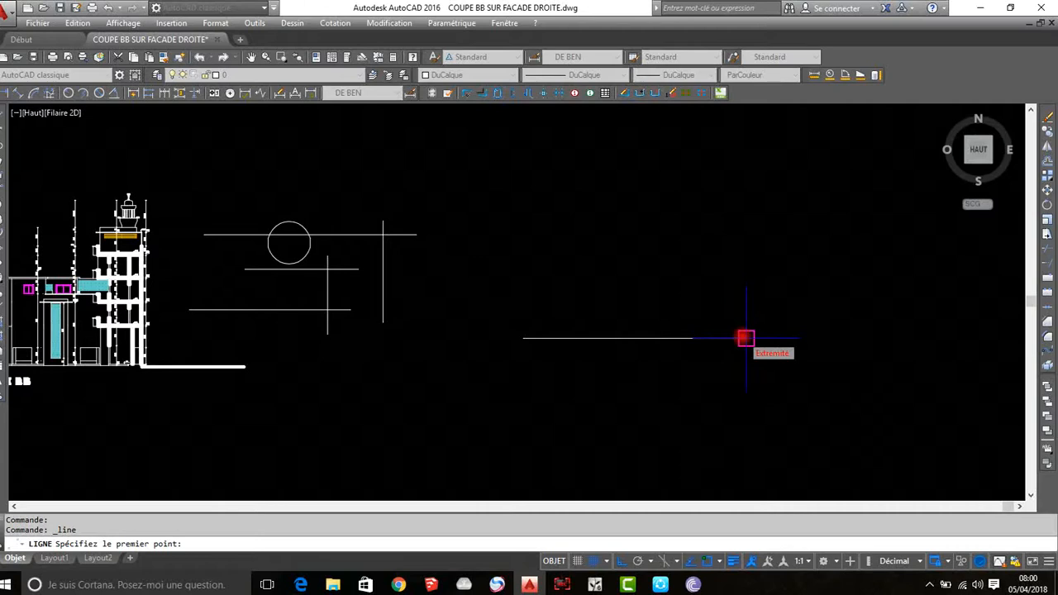
key(Escape)
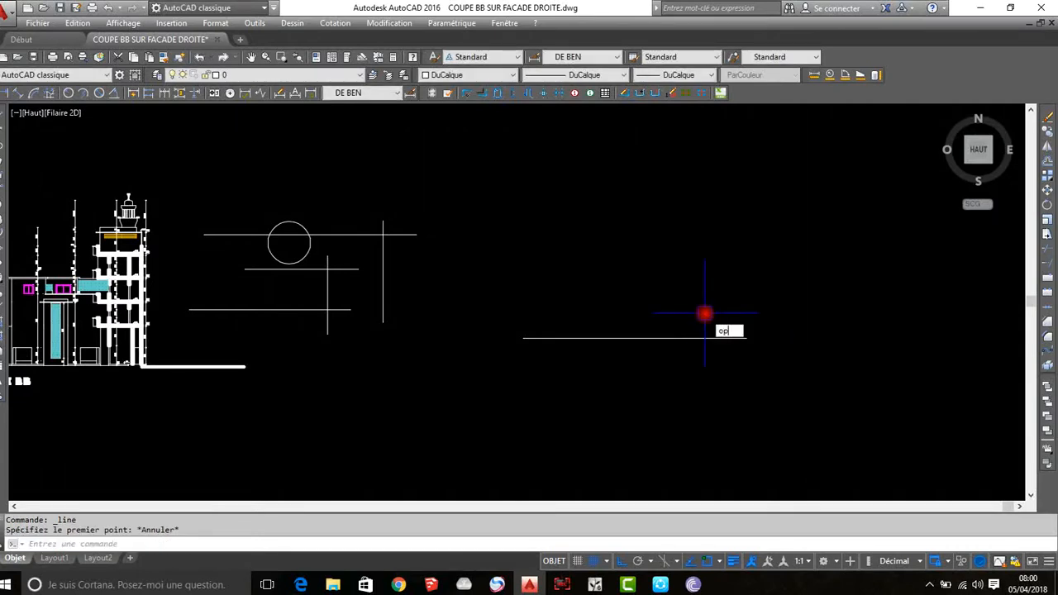
Step: Increase the AutoSnap marker size to its maximum in Options and preview the endpoint snap on the separate horizontal line
text(op)
key(Return)
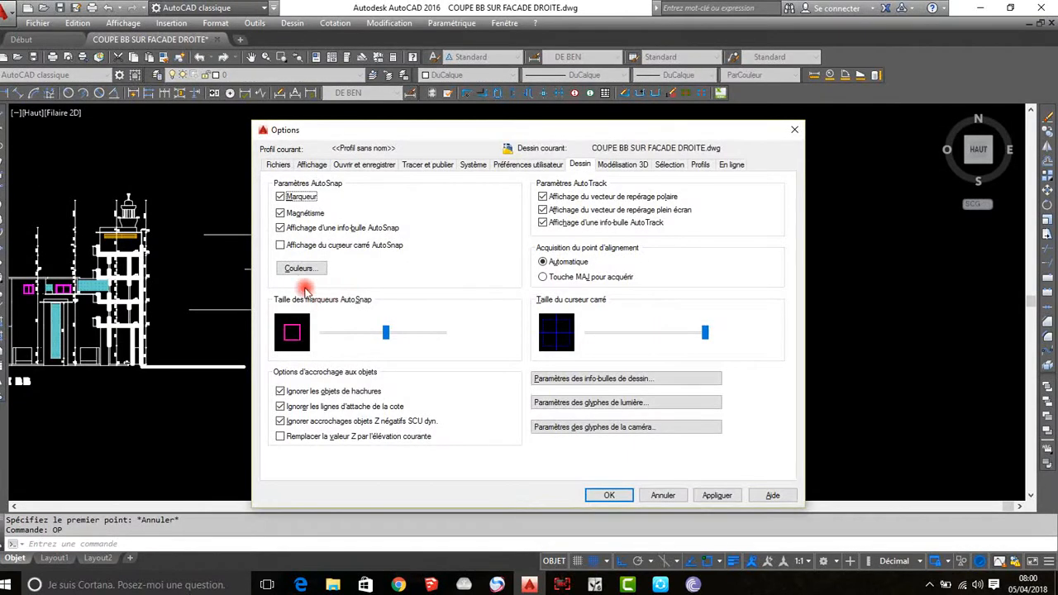
click(386, 334)
drag(386, 334, 442, 332)
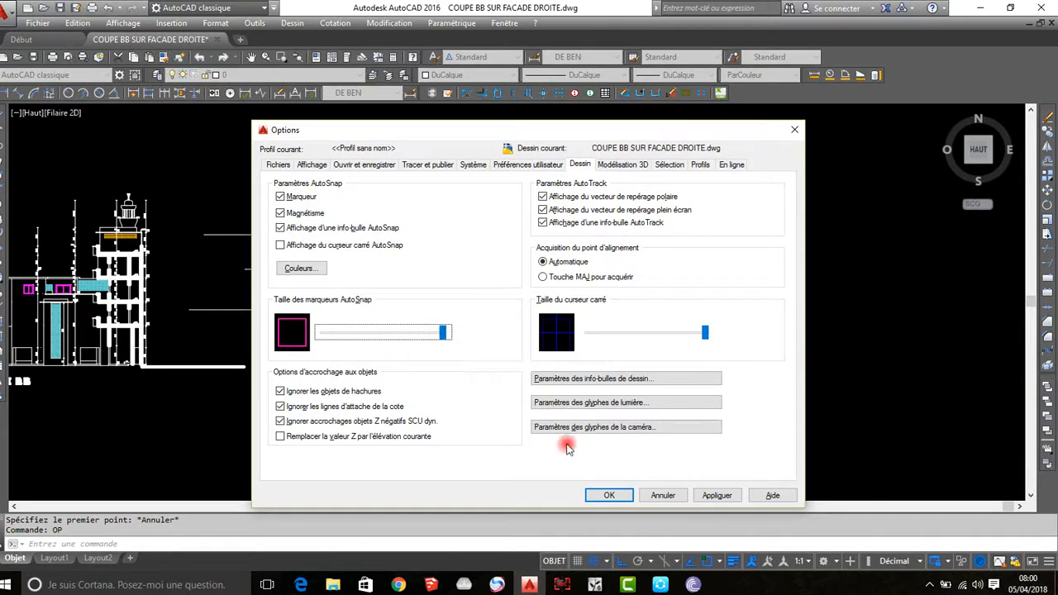
click(403, 334)
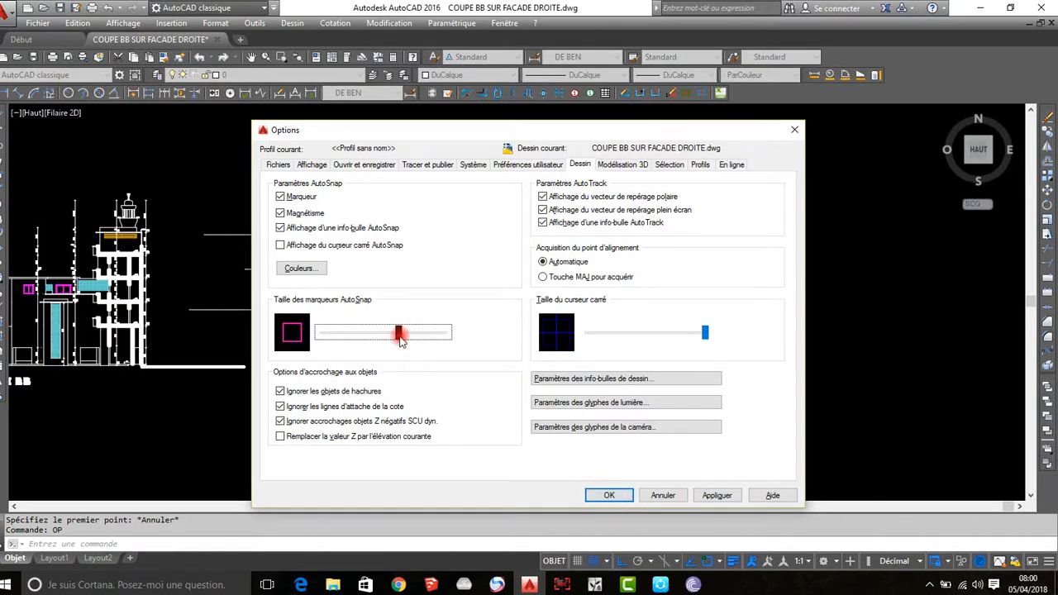
drag(404, 332, 442, 334)
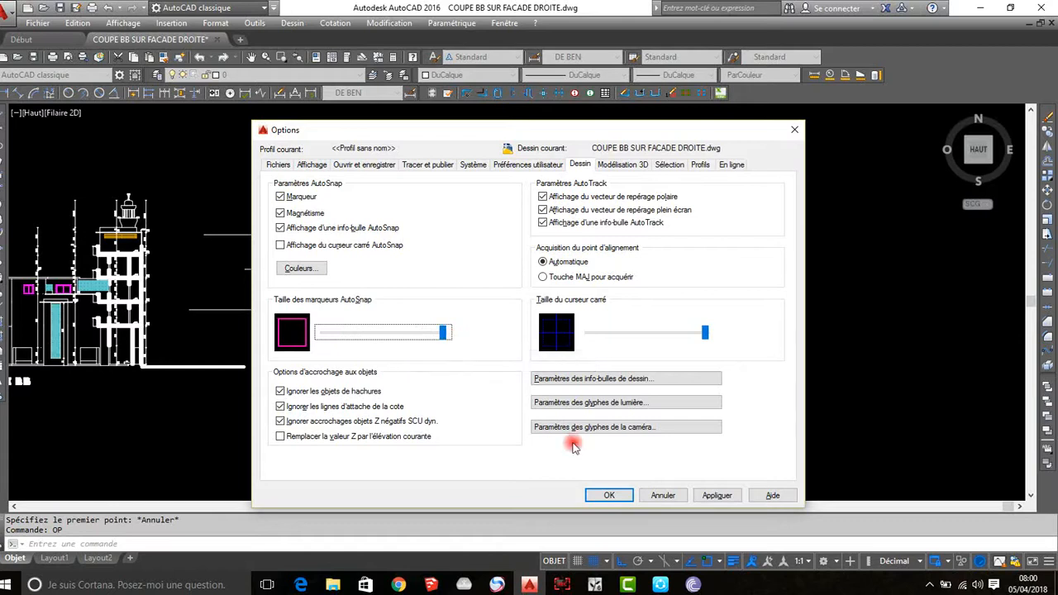
click(613, 496)
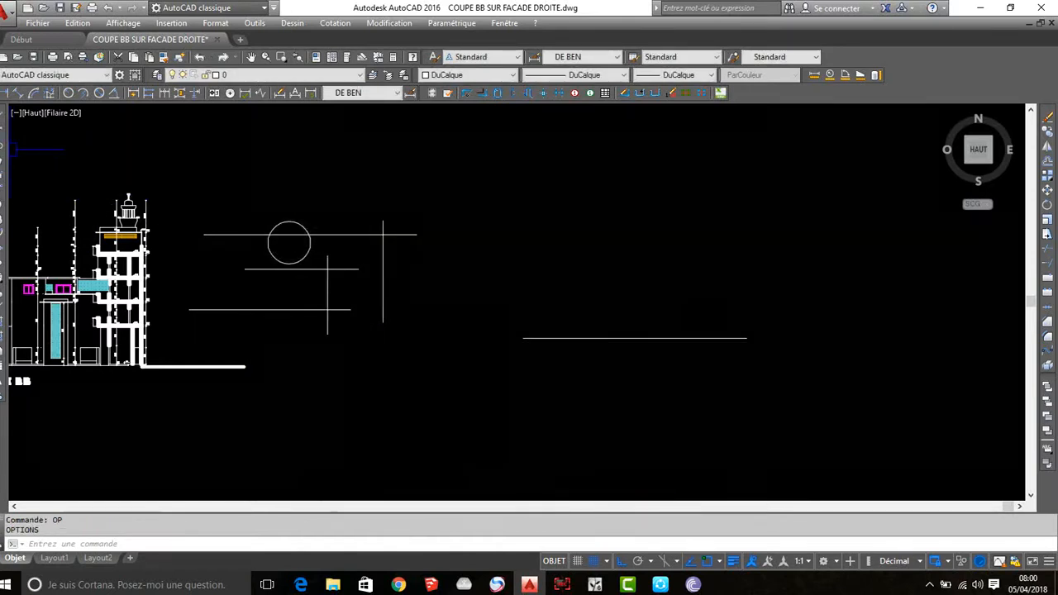
key(l)
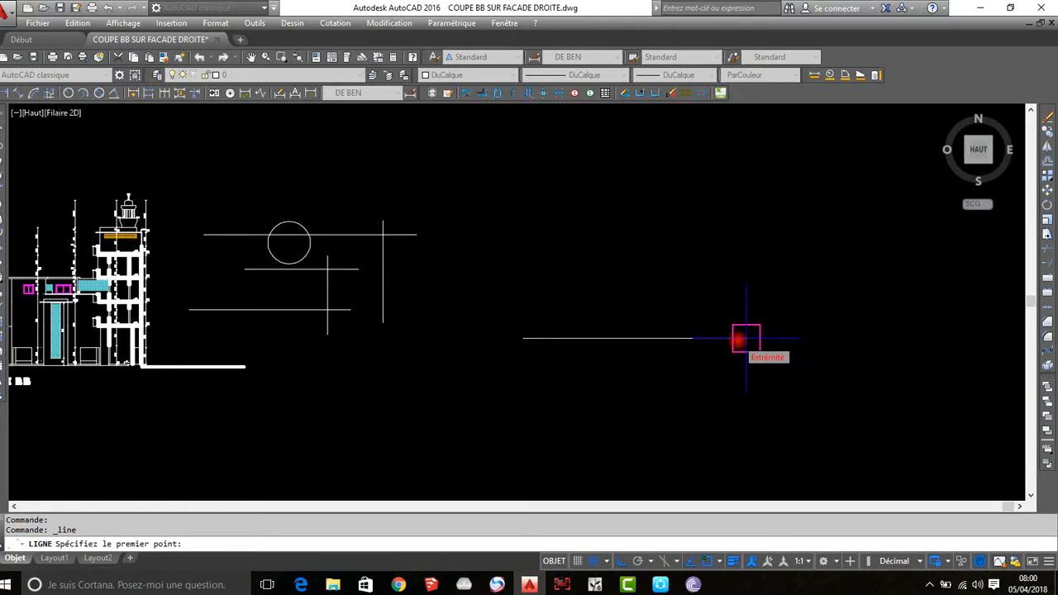
key(Escape)
Step: Reduce the AutoSnap marker size to its minimum in Options and inspect the endpoint snap on the separate horizontal line up close
text(op)
key(Return)
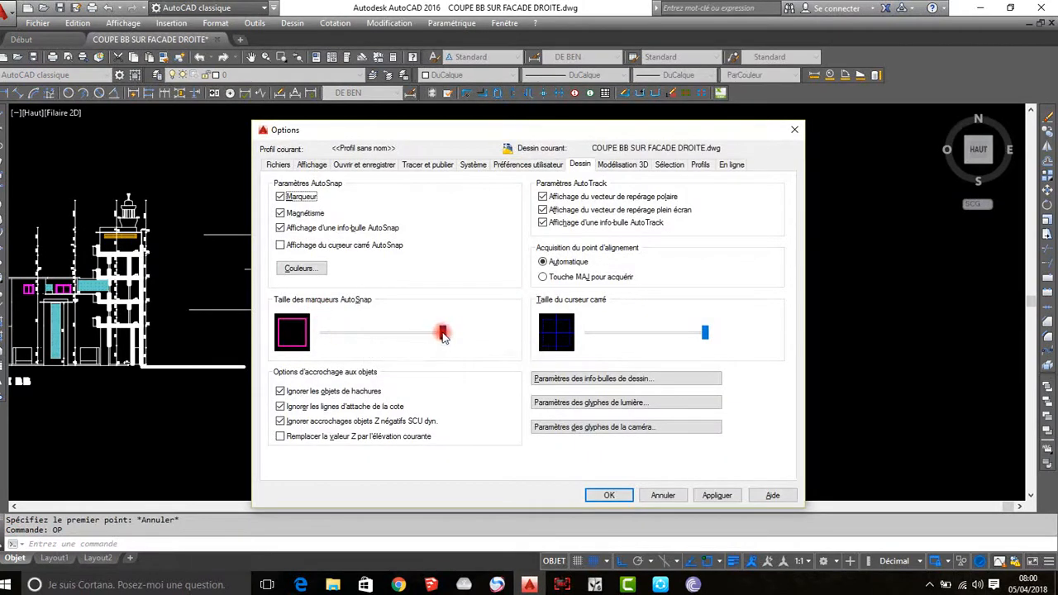
drag(443, 335, 329, 339)
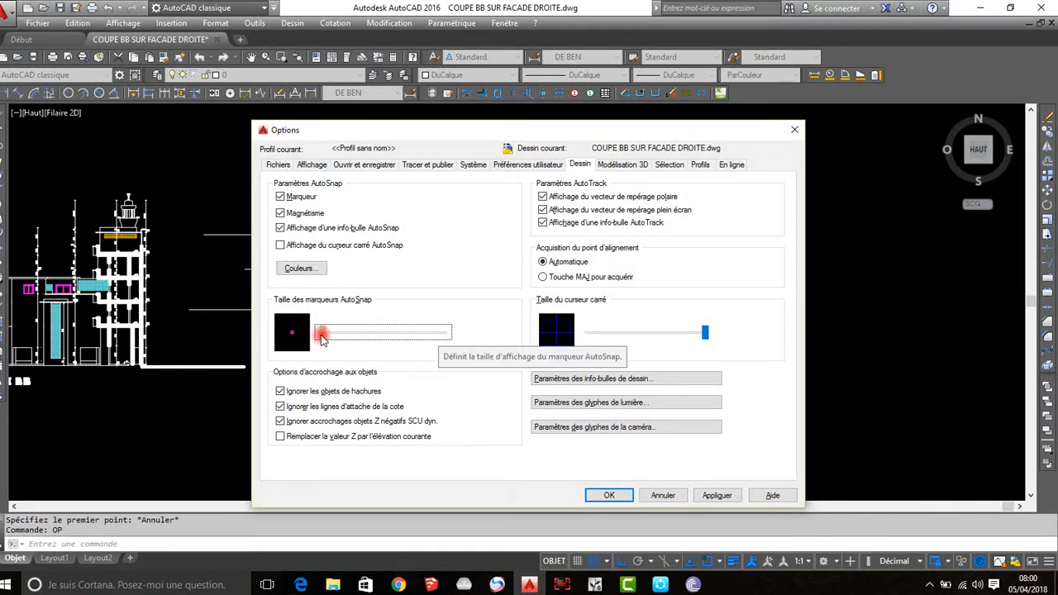
click(609, 495)
click(18, 92)
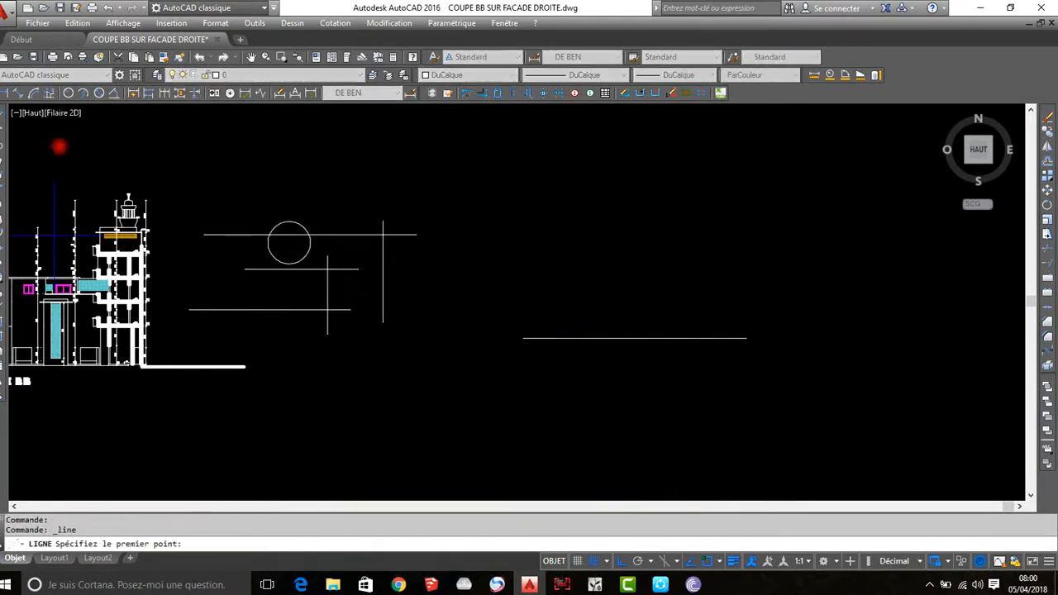
click(524, 340)
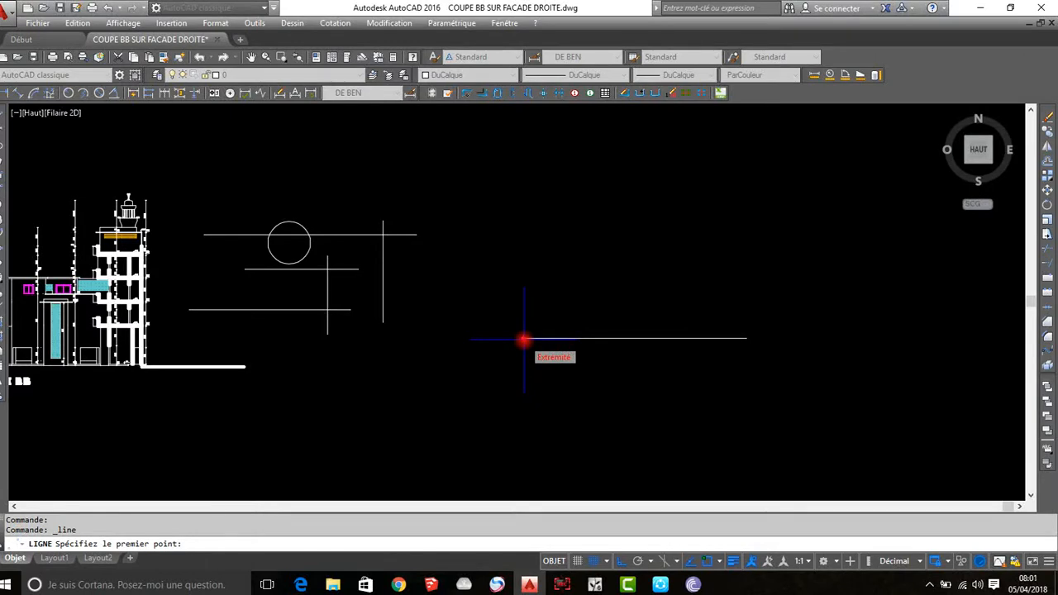
scroll(524, 340, up, 5)
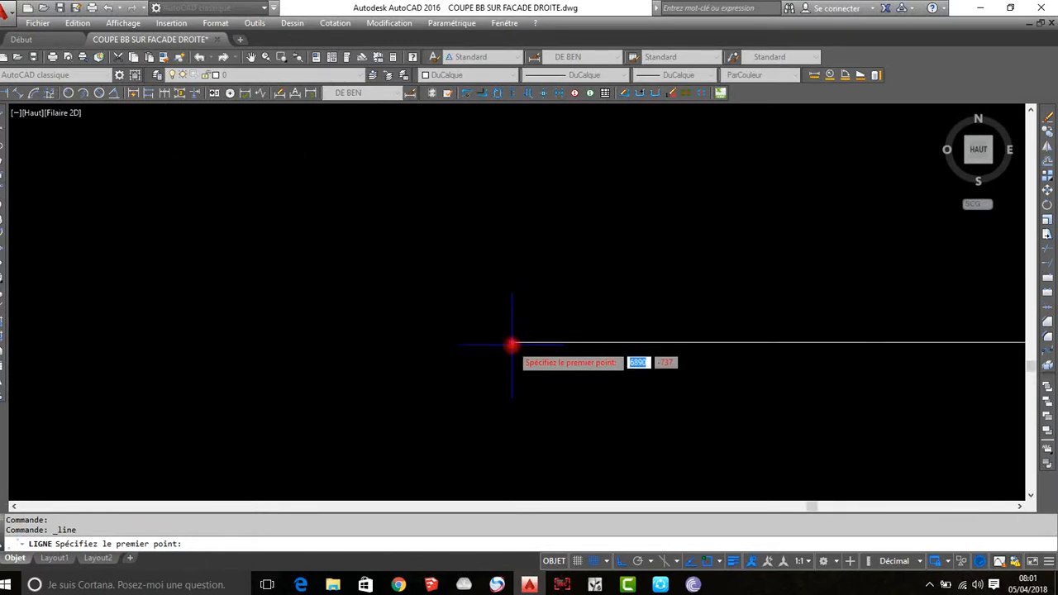
scroll(512, 343, up, 2)
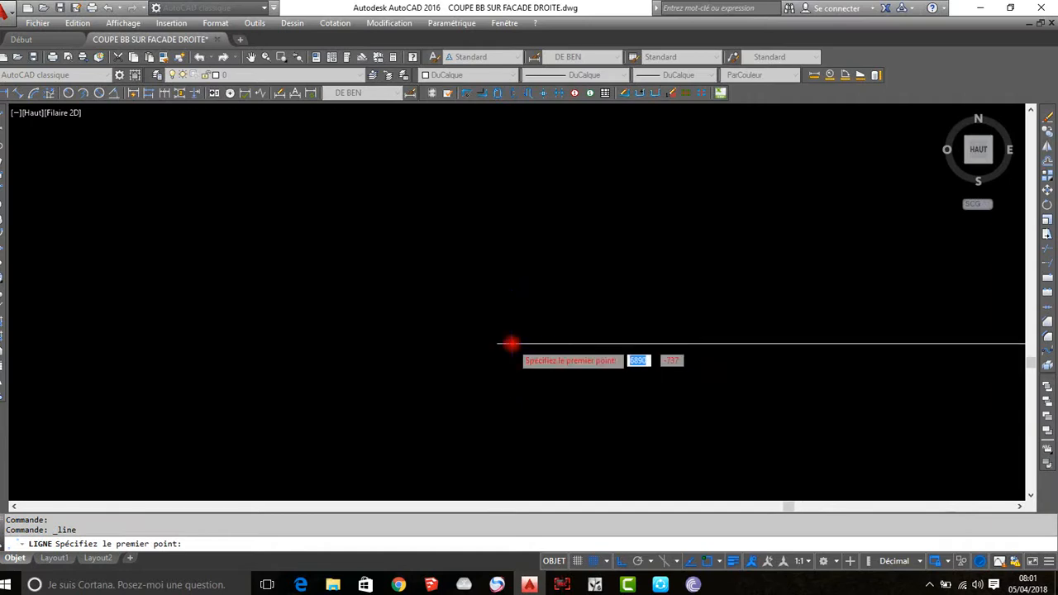
scroll(511, 343, down, 3)
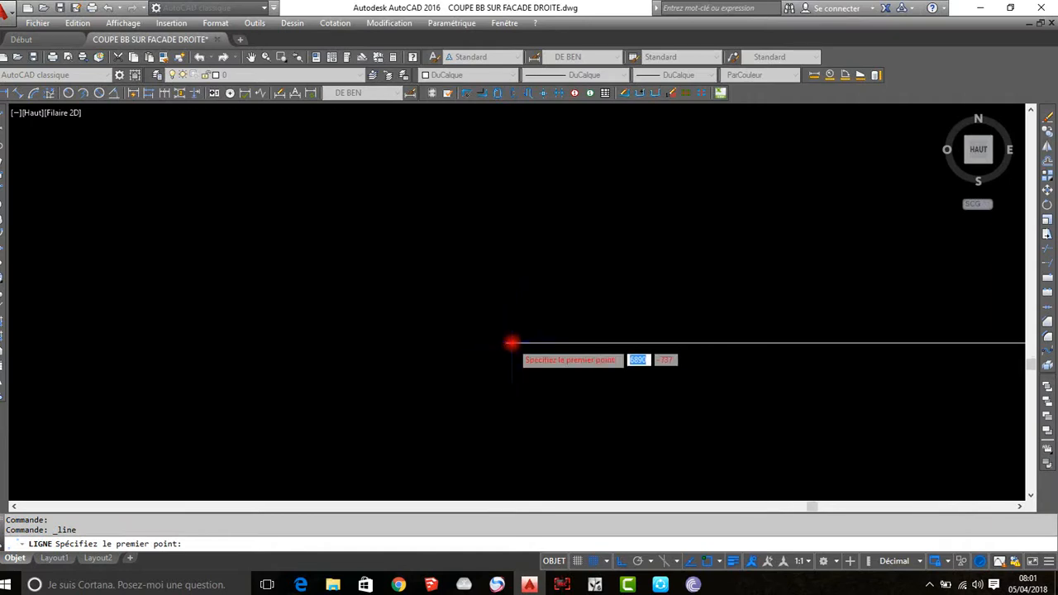
scroll(511, 342, down, 3)
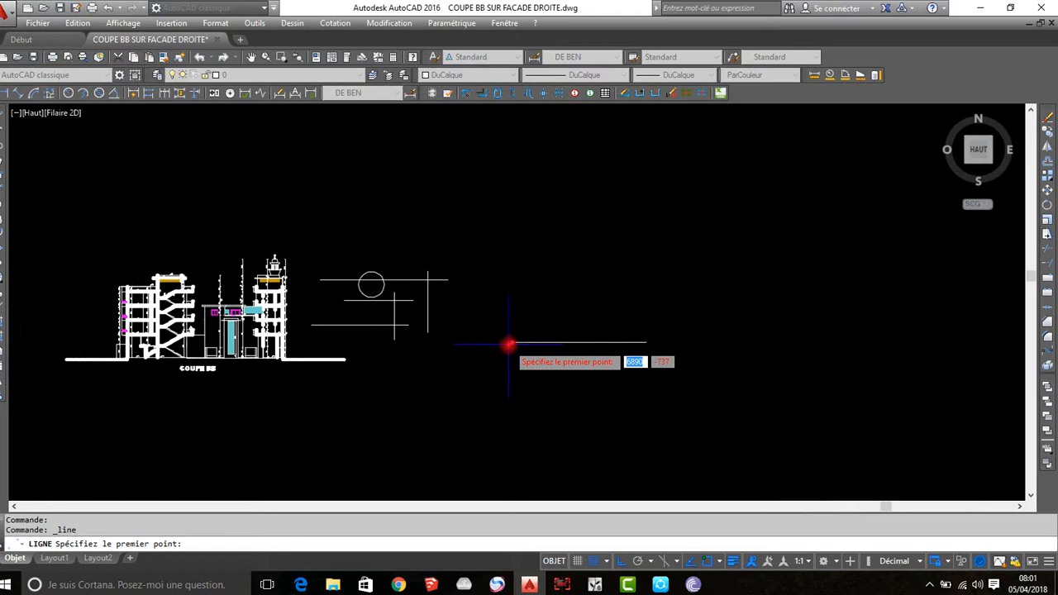
key(Escape)
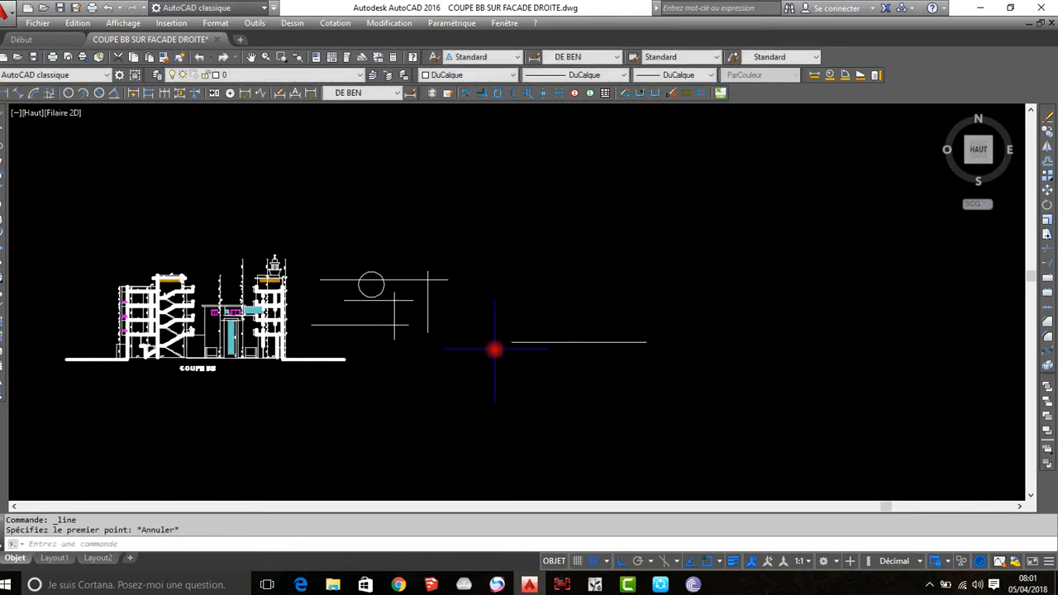
Step: Set the AutoSnap marker size slightly above the middle of its range in Options and preview the separate horizontal line's endpoint snap
text(op)
key(Return)
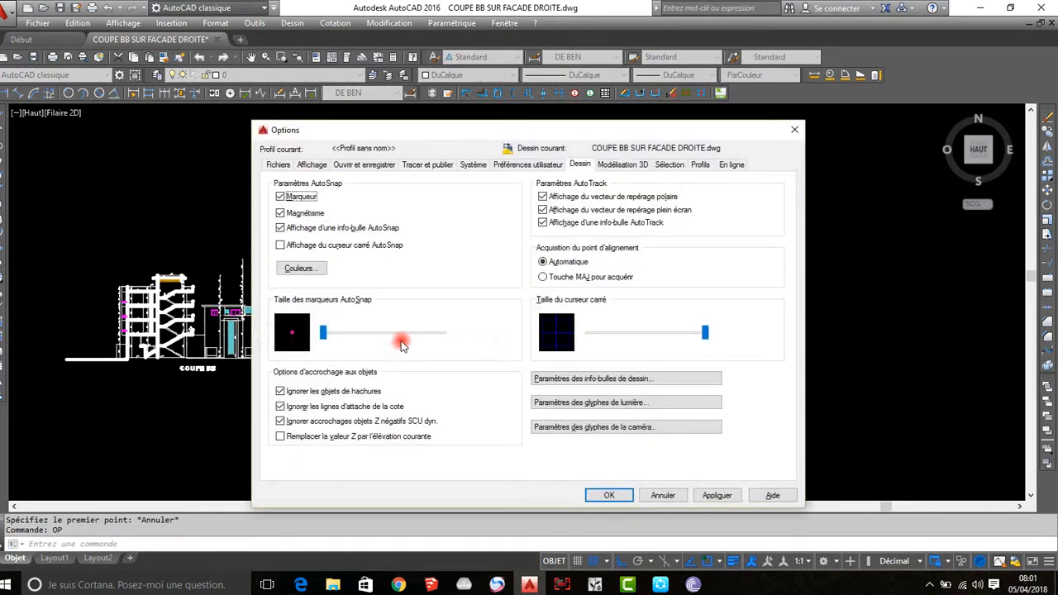
mouse_move(401, 335)
mouse_down()
mouse_move(325, 334)
mouse_move(399, 334)
mouse_up()
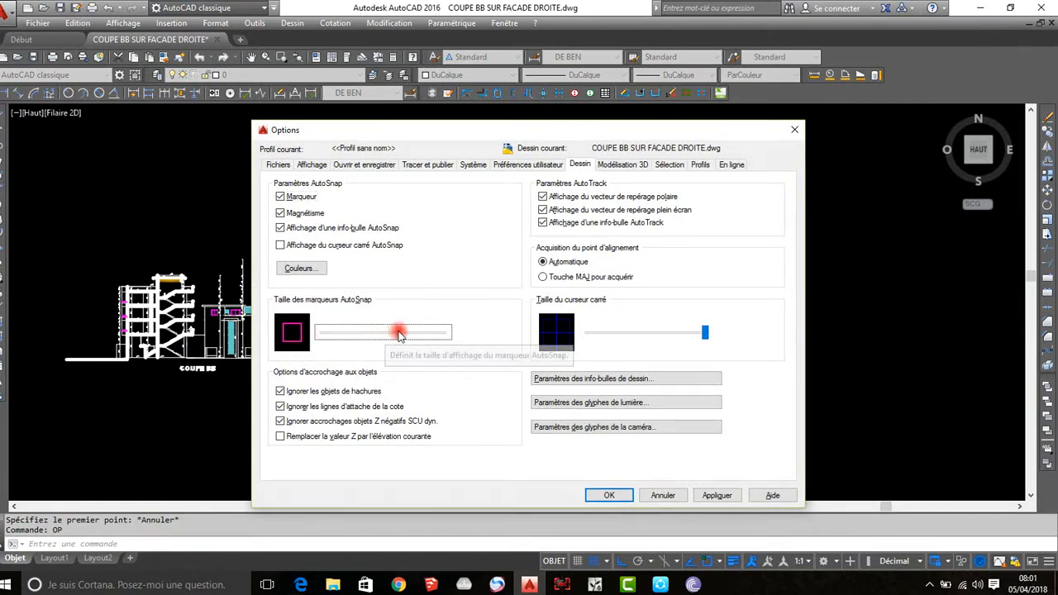
click(609, 496)
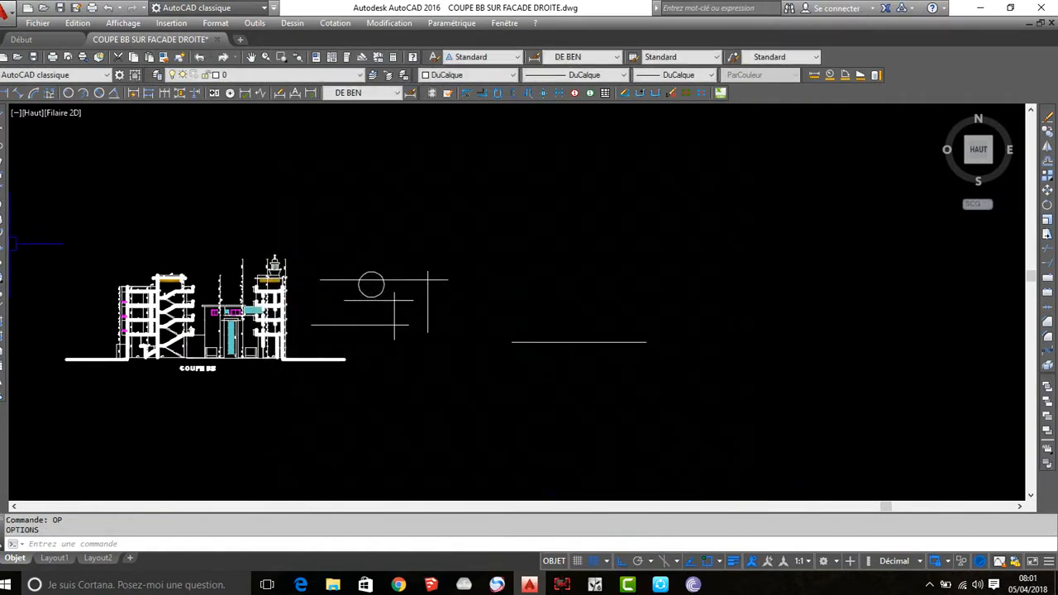
click(3, 115)
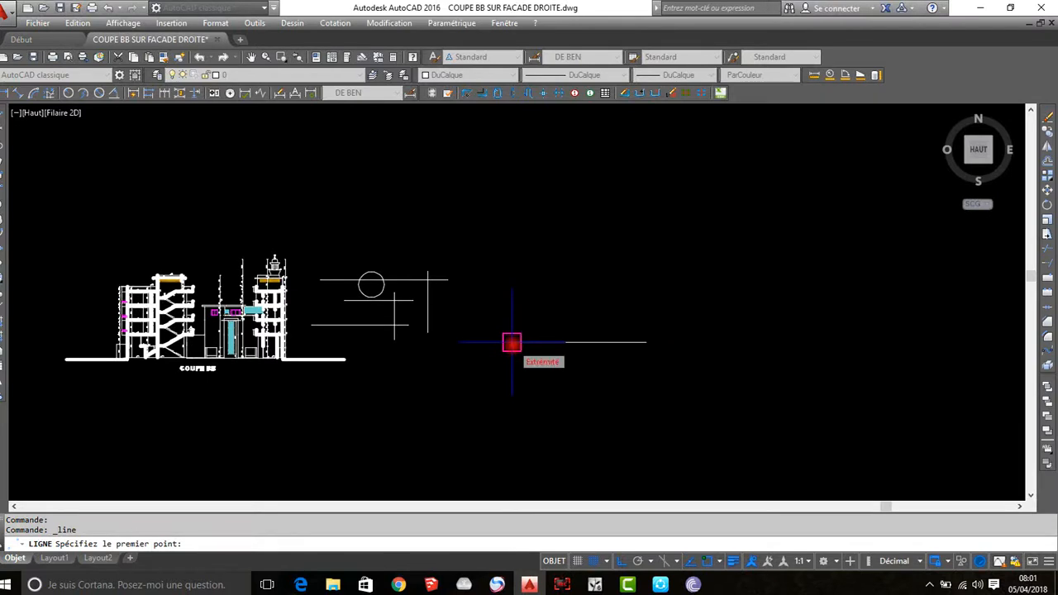
key(Escape)
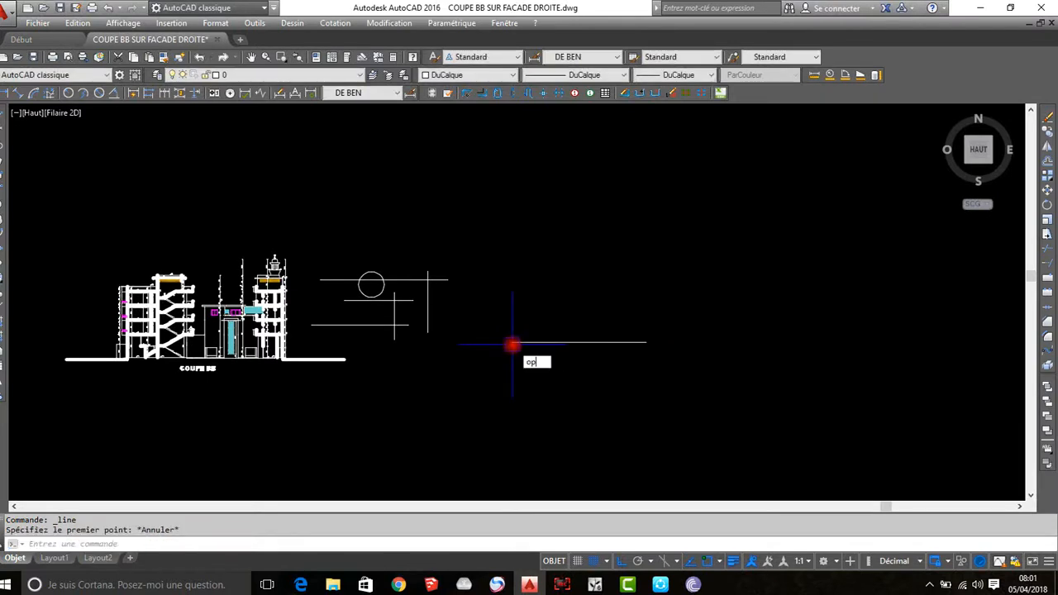
Step: Reduce the aperture size to its minimum in the Options drafting settings and accept the change
key(Return)
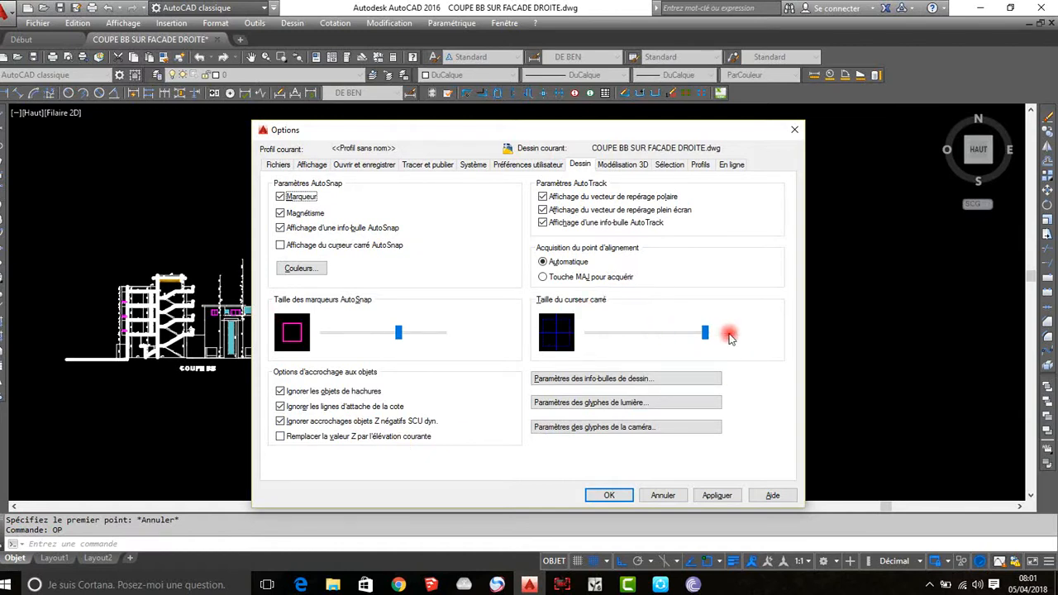
mouse_move(704, 332)
mouse_down()
mouse_move(594, 338)
mouse_move(605, 339)
mouse_up()
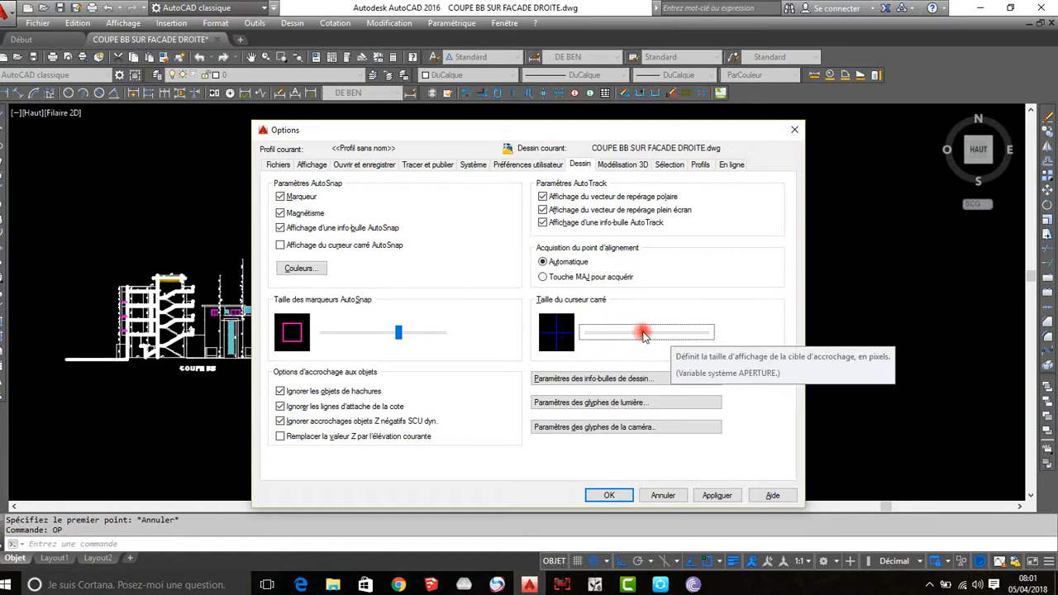
drag(631, 334, 583, 334)
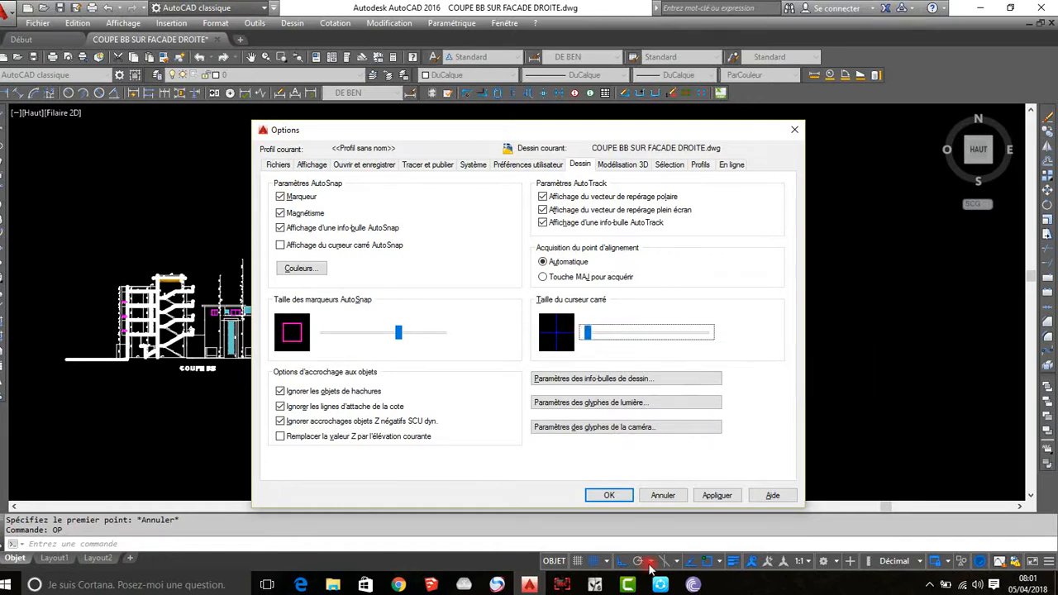
click(625, 497)
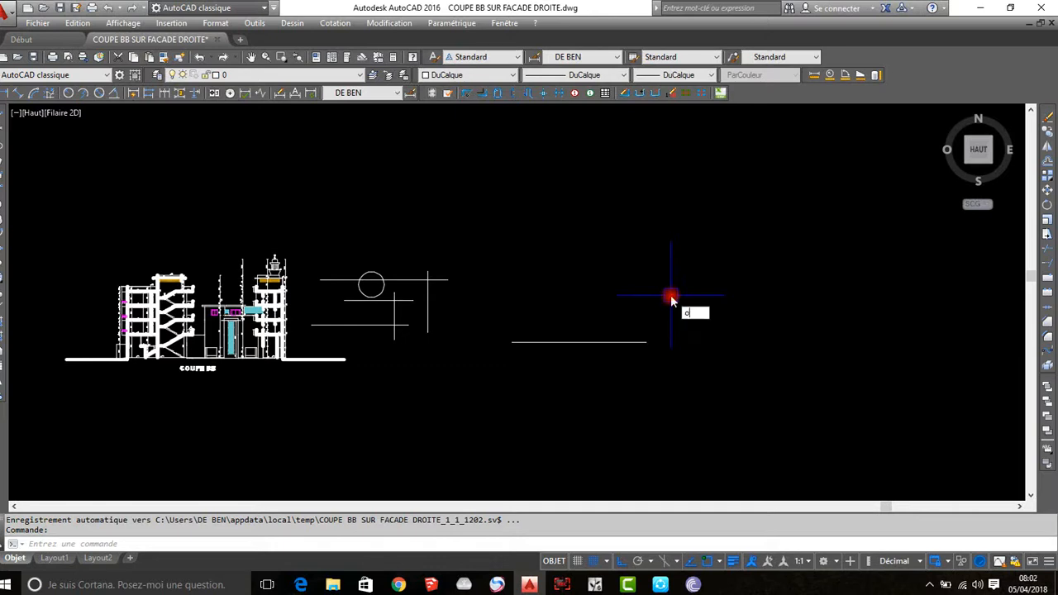
Step: Reduce the pickbox size to its minimum in the Options selection settings and accept the change
text(p)
key(Return)
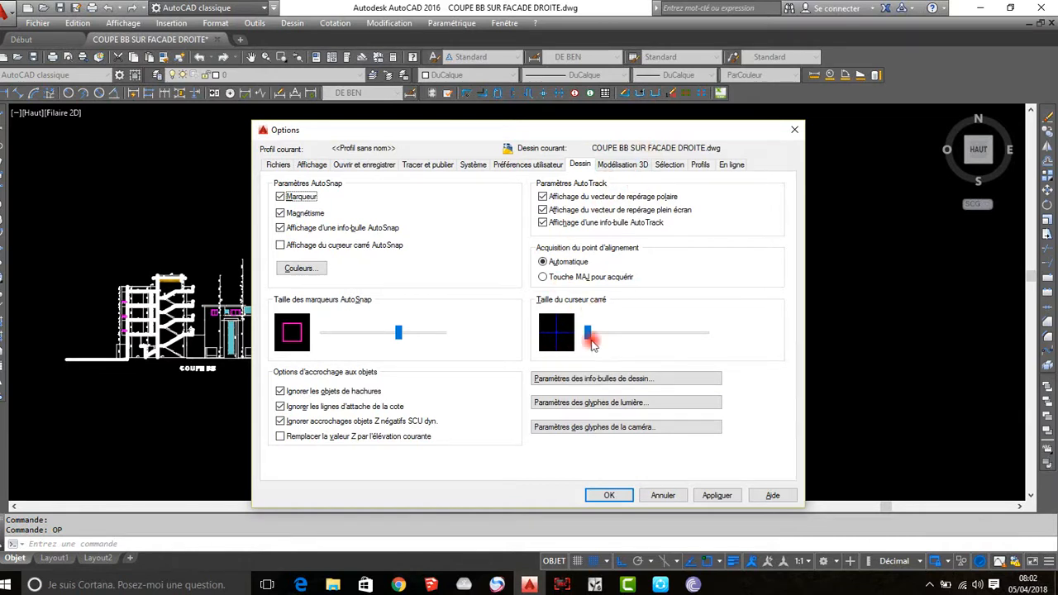
click(627, 165)
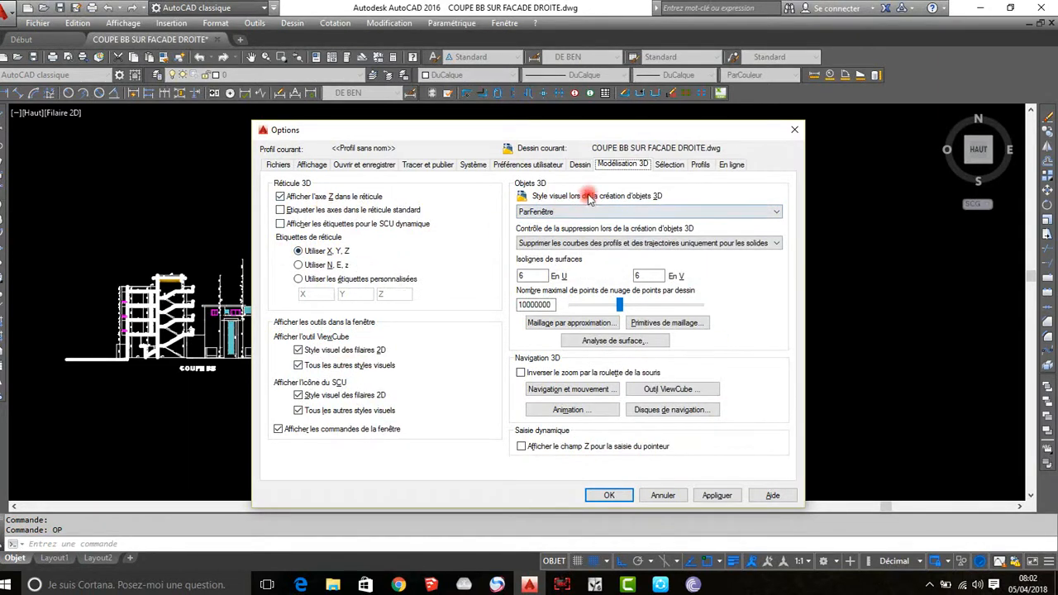
click(579, 165)
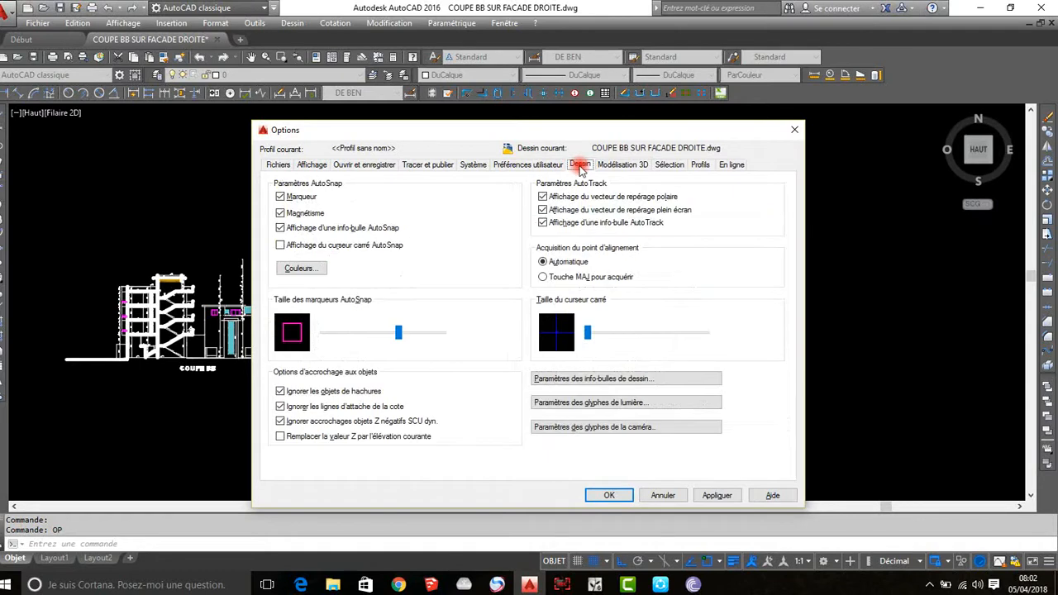
click(670, 165)
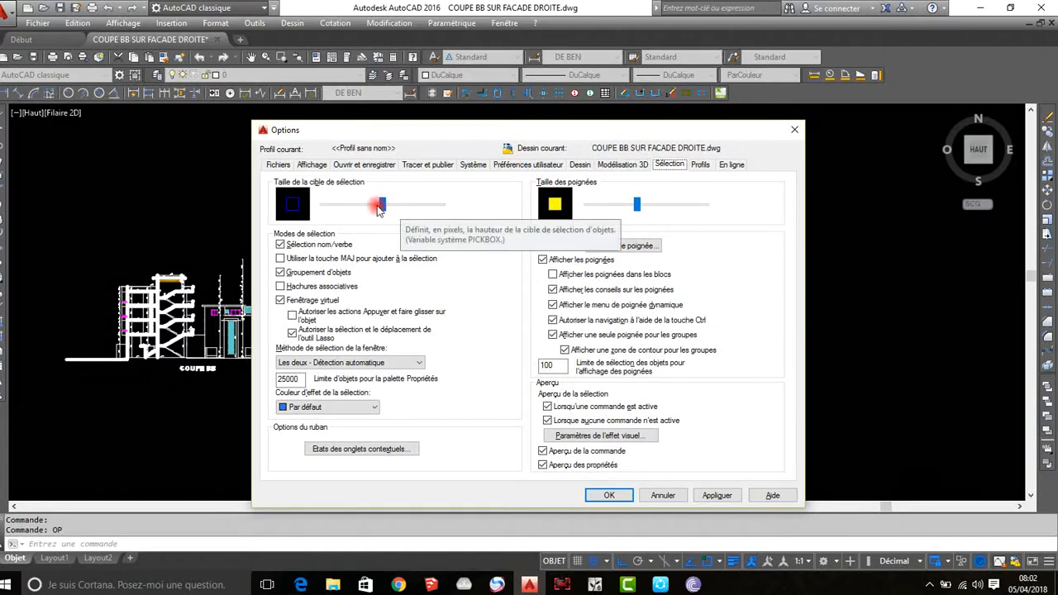
drag(382, 206, 334, 209)
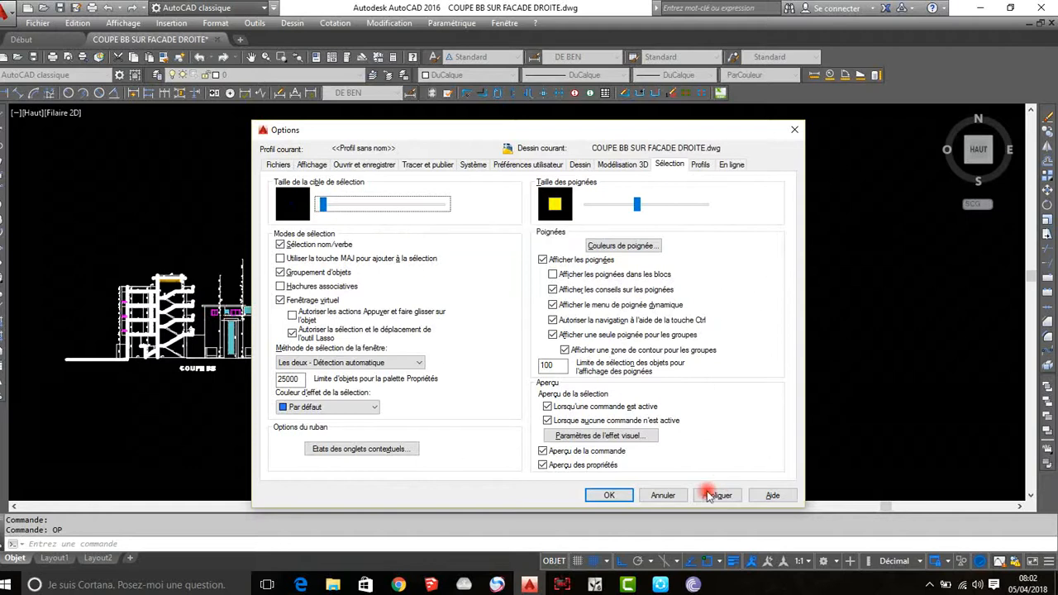
click(610, 495)
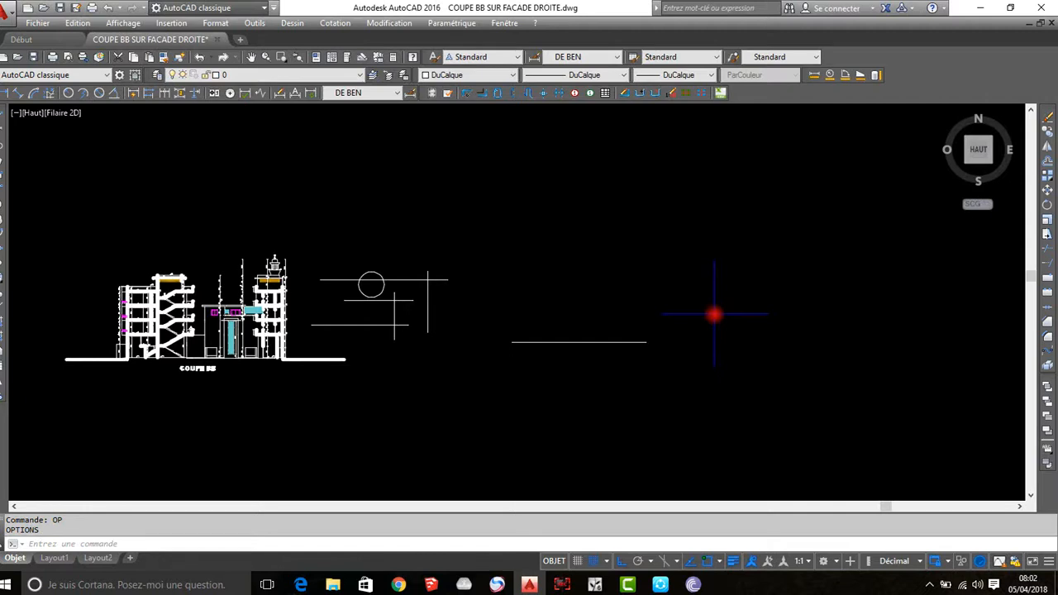
Step: Increase the pickbox size to its maximum in Options and preview it over the separate horizontal line
key(Return)
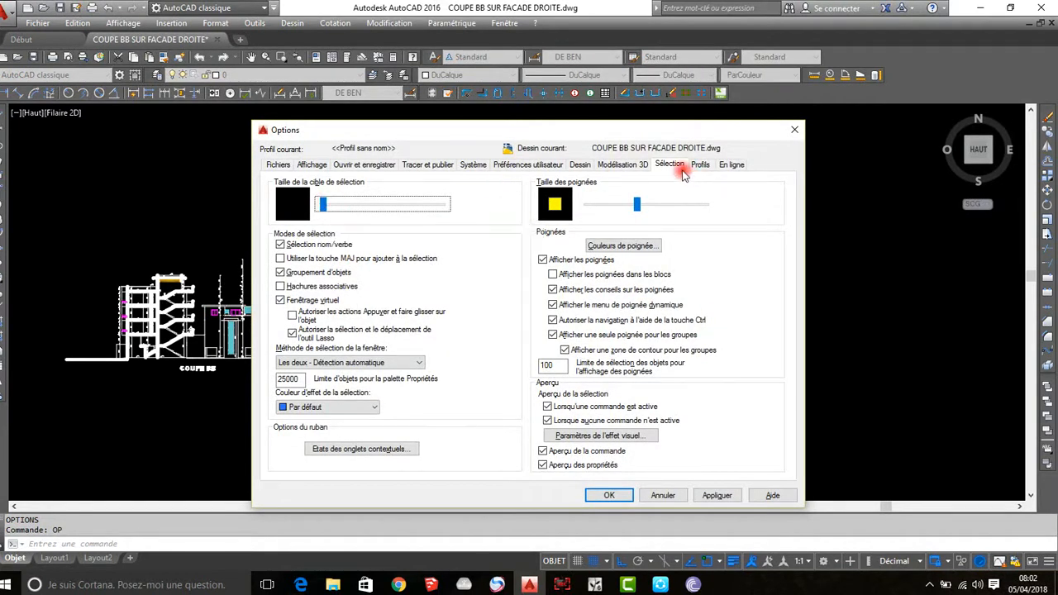
drag(322, 204, 446, 204)
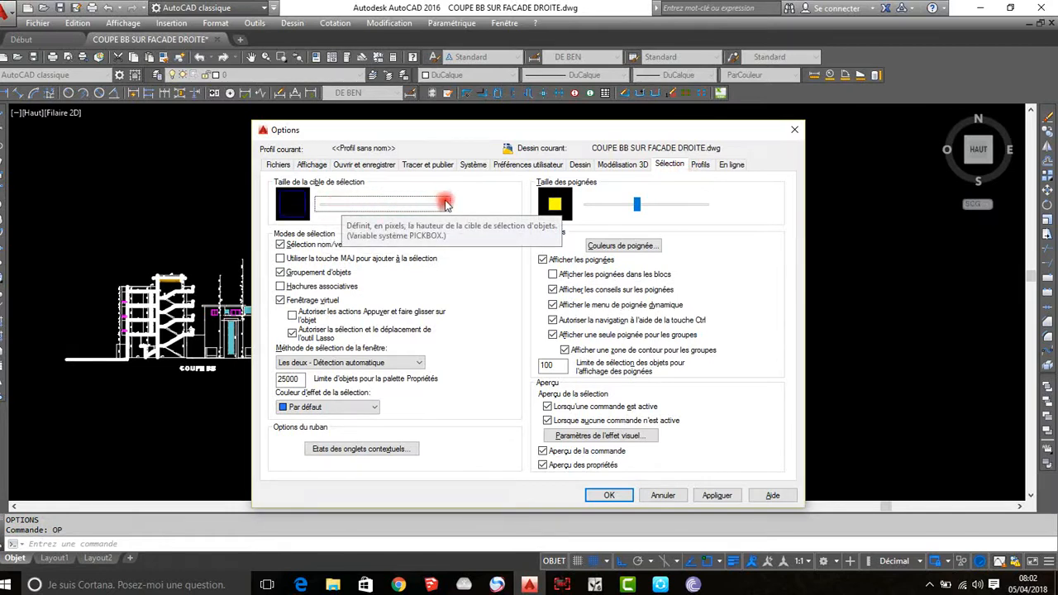
click(609, 495)
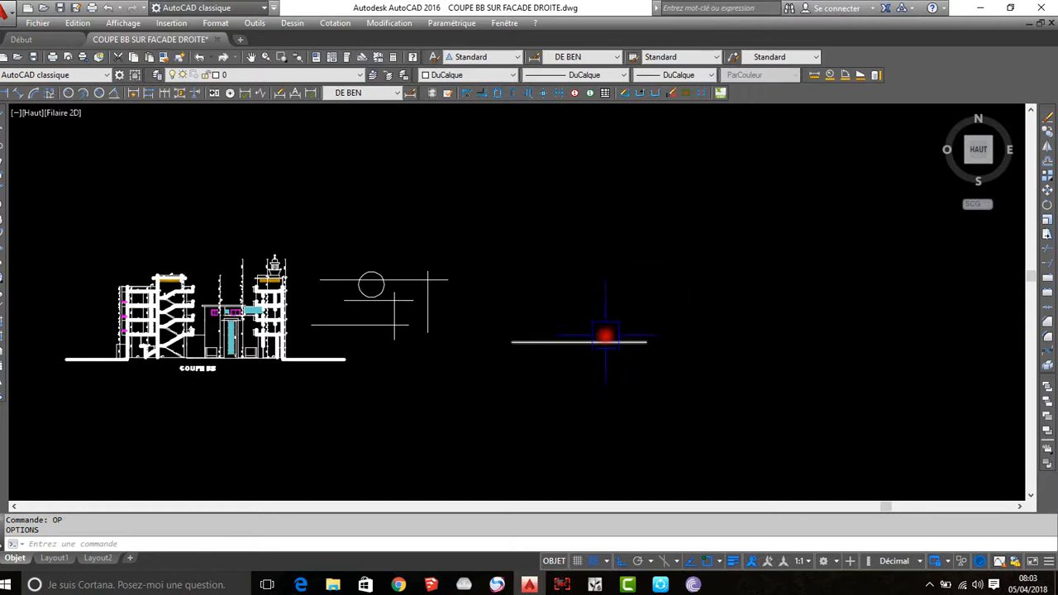
Step: Set the pickbox size to the middle of its range in Options and accept the change
key(Return)
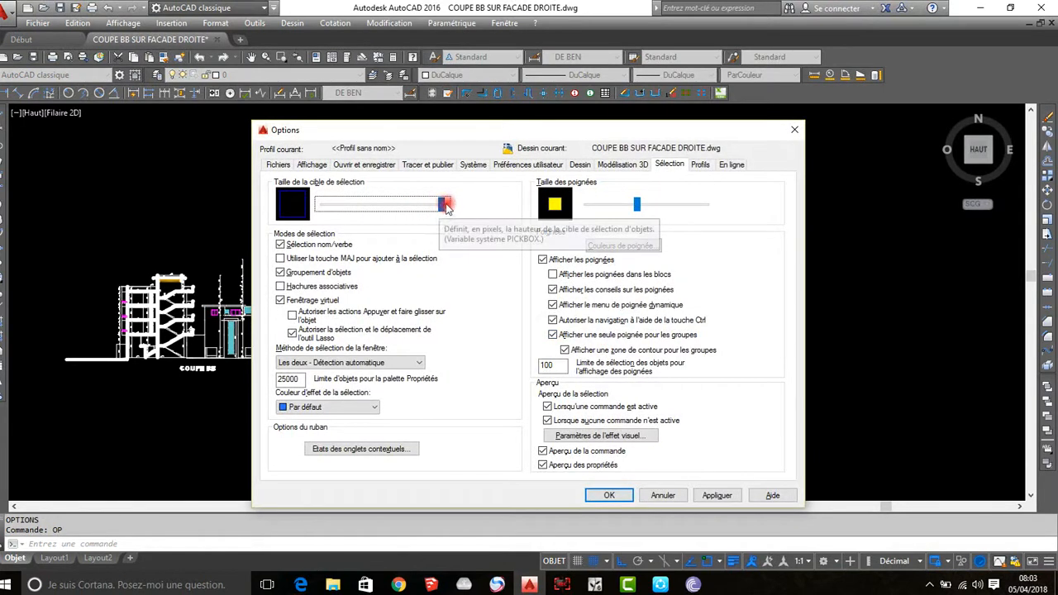
drag(442, 207, 382, 208)
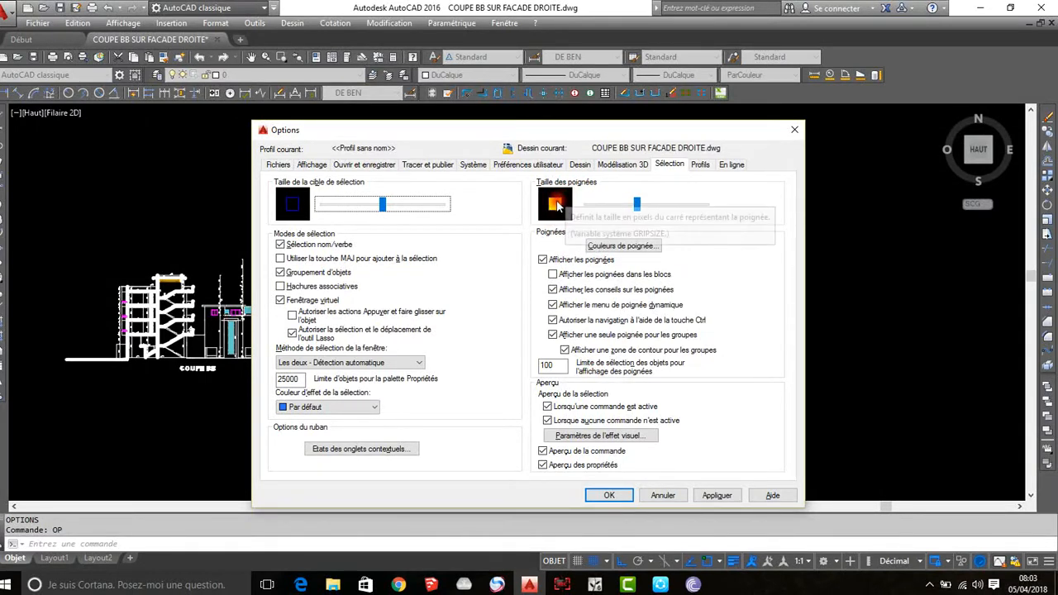
click(616, 495)
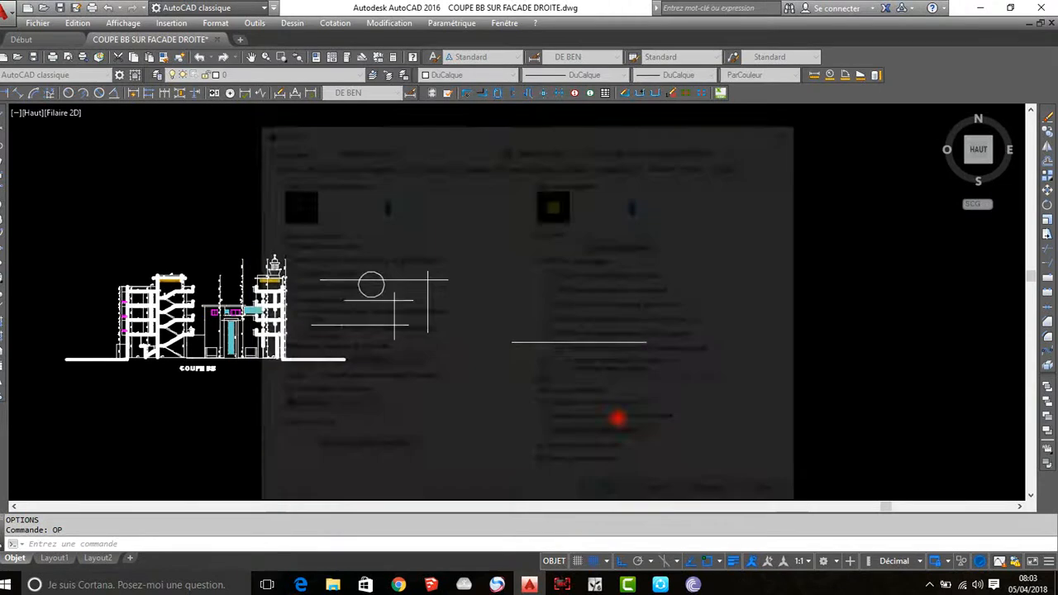
Step: Select the separate horizontal line with a crossing window and examine its grips
scroll(553, 359, up, 5)
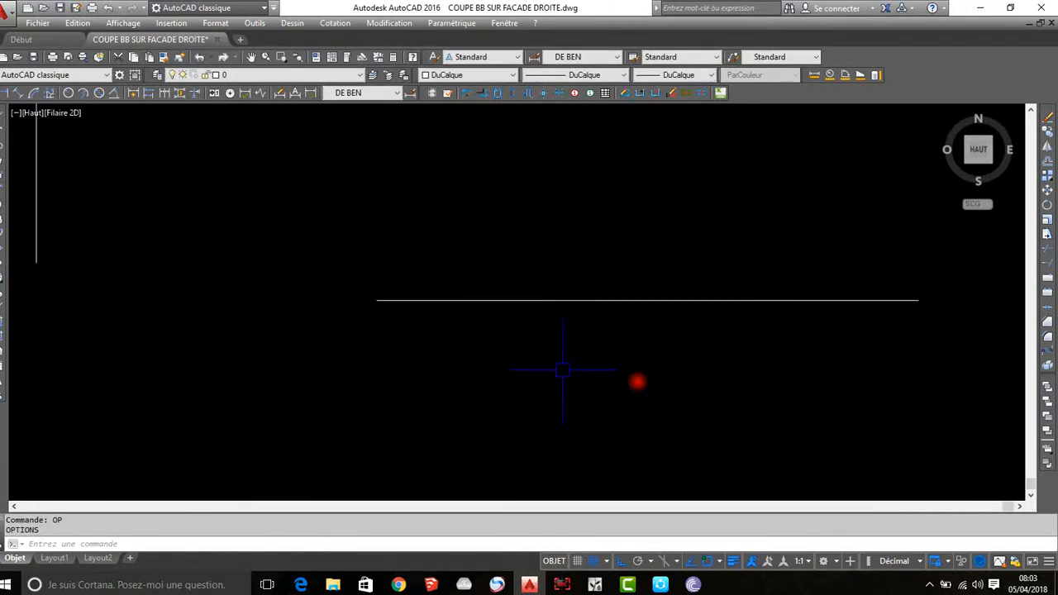
click(697, 377)
click(588, 219)
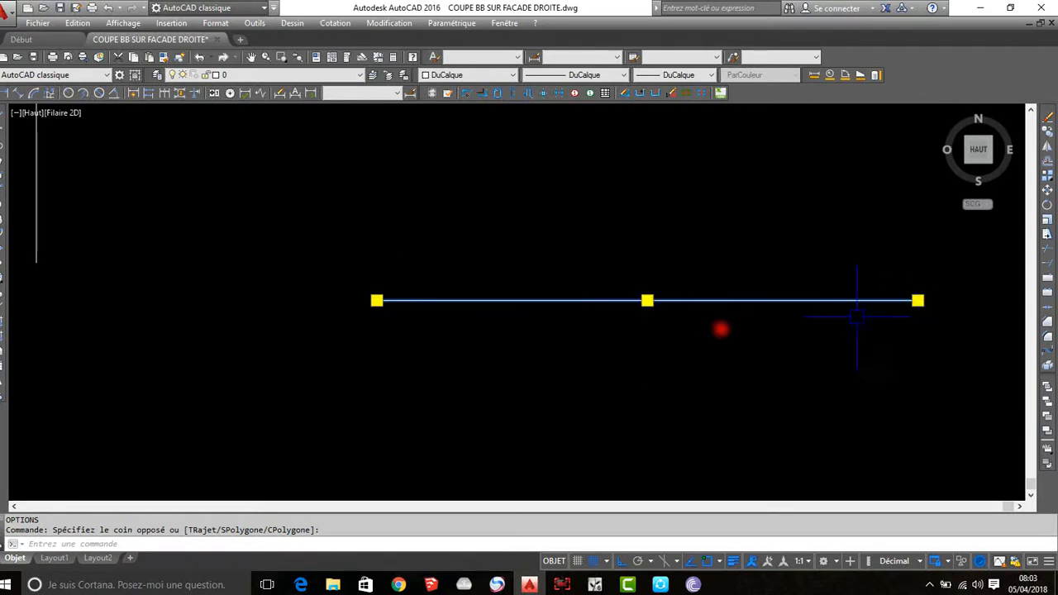
scroll(339, 295, down, 2)
scroll(484, 306, up, 2)
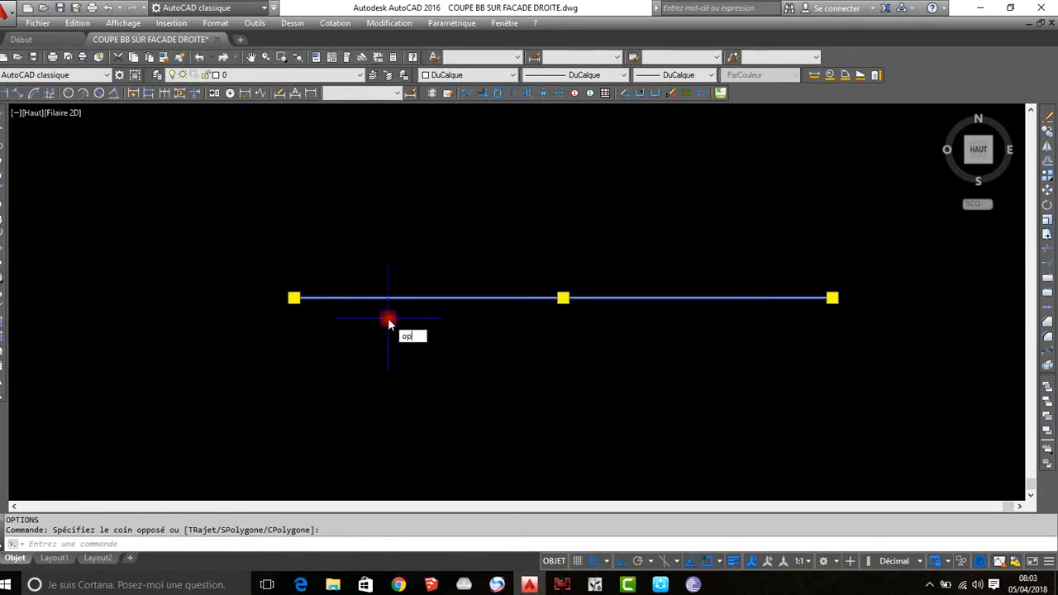
Step: Increase the grip size to its maximum in Options, preview the grips on the horizontal line, and clear the selection
key(Return)
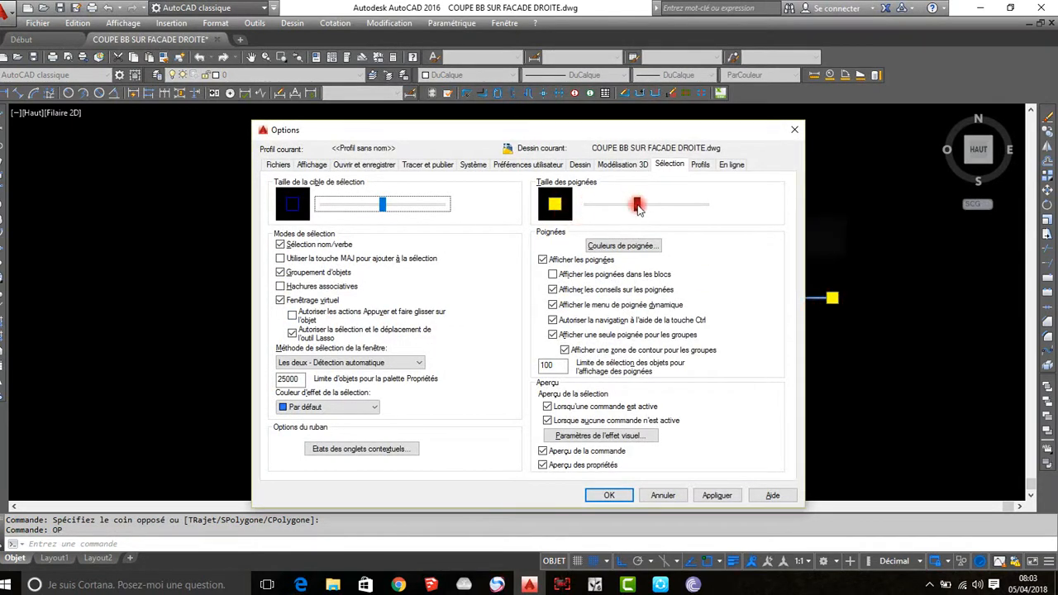
drag(638, 207, 715, 206)
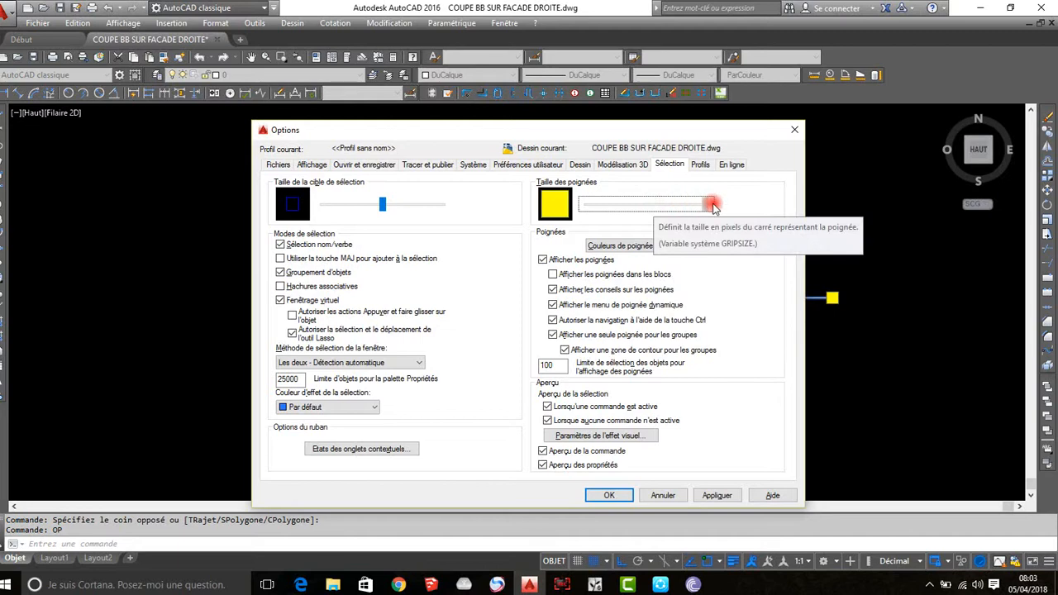
click(607, 495)
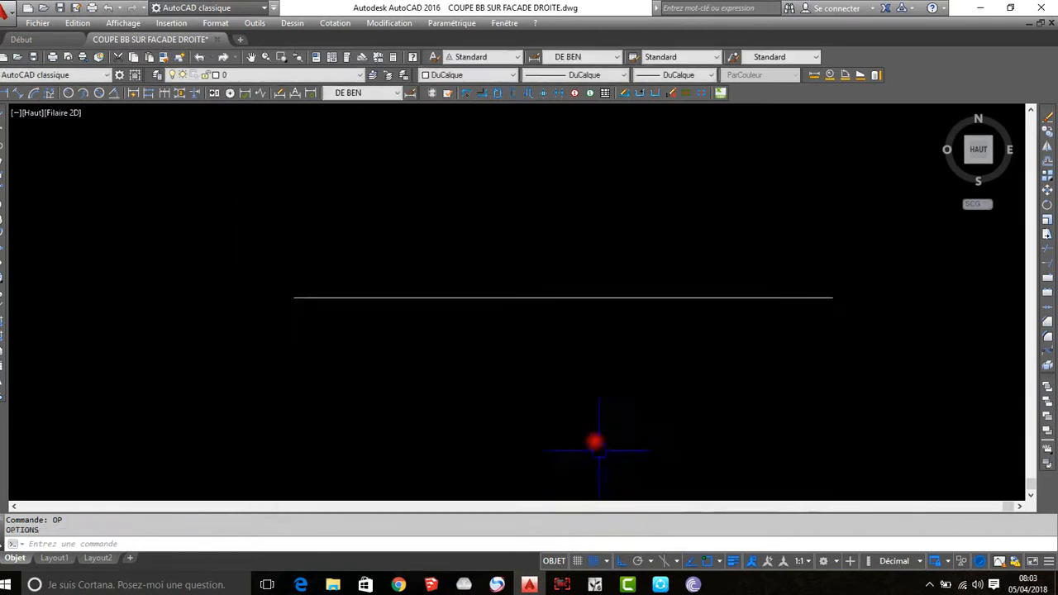
click(600, 355)
click(463, 210)
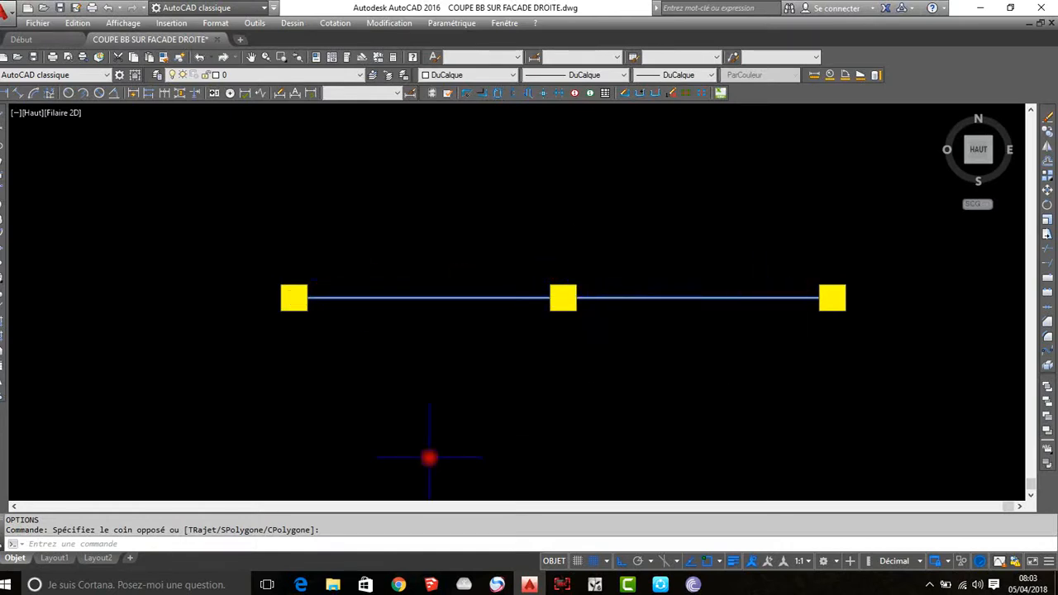
key(Escape)
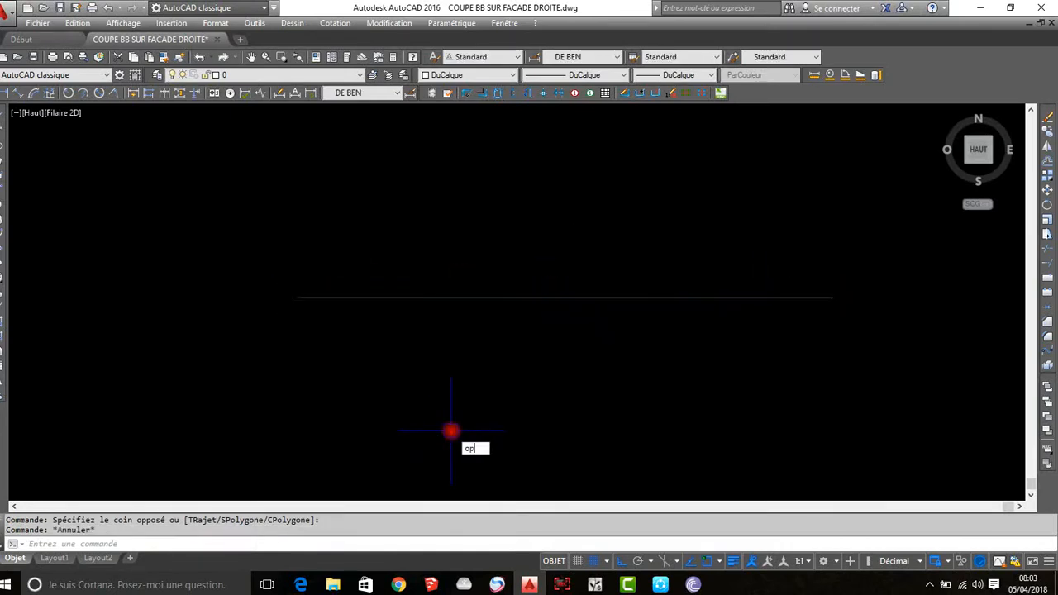
Step: Reduce the grip size to its minimum in Options and inspect the grips on the selected horizontal line up close
text(op)
key(Return)
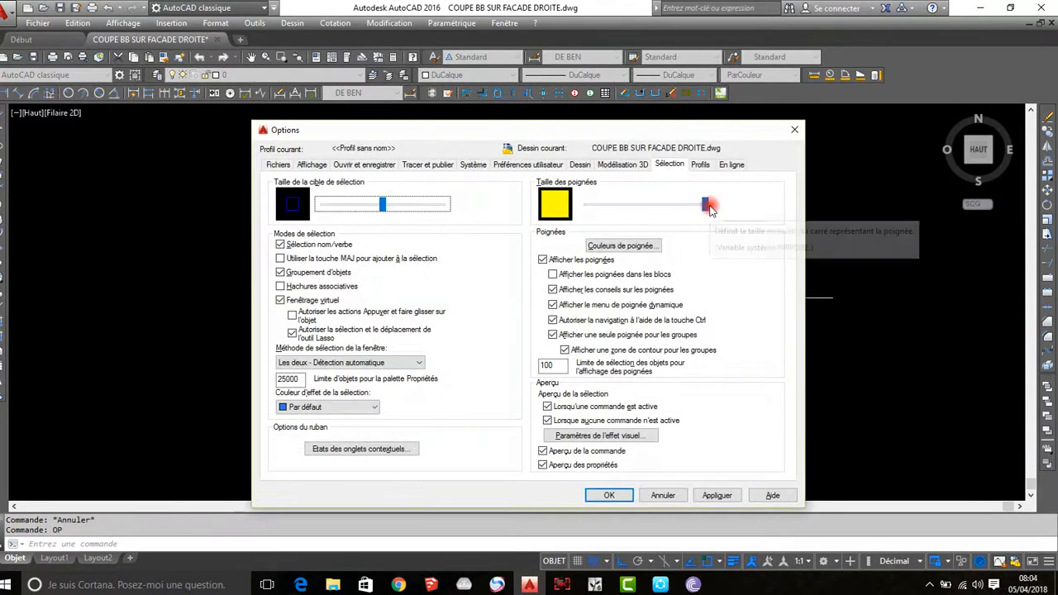
drag(711, 210, 588, 214)
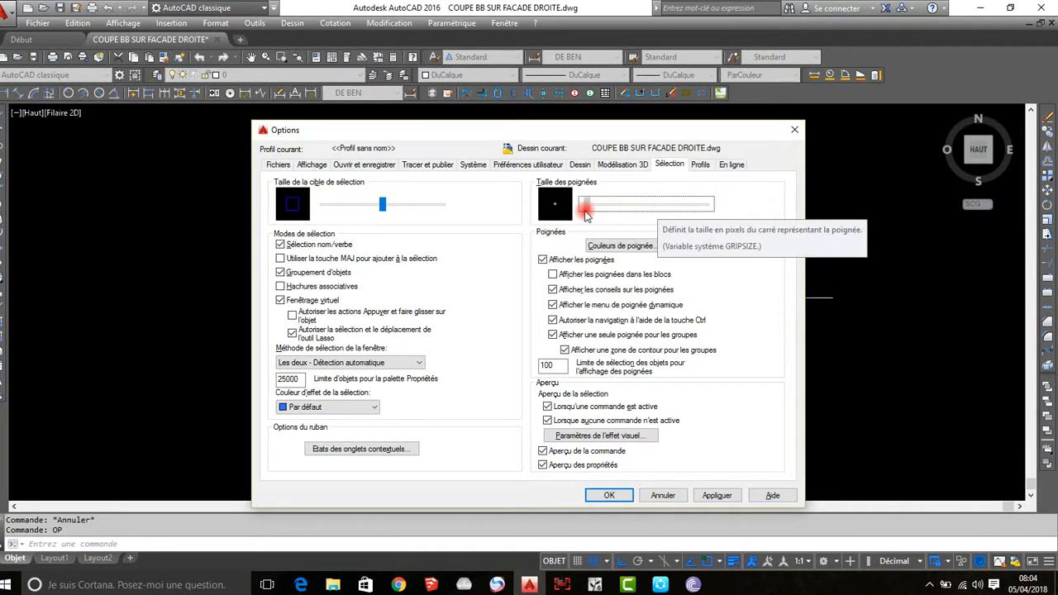
click(609, 496)
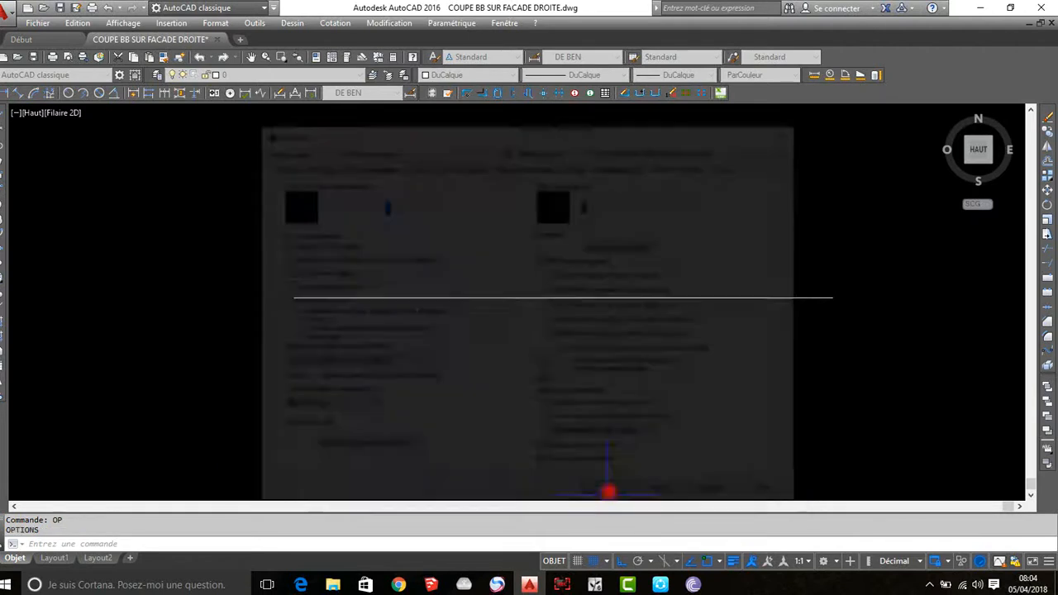
click(656, 359)
click(468, 198)
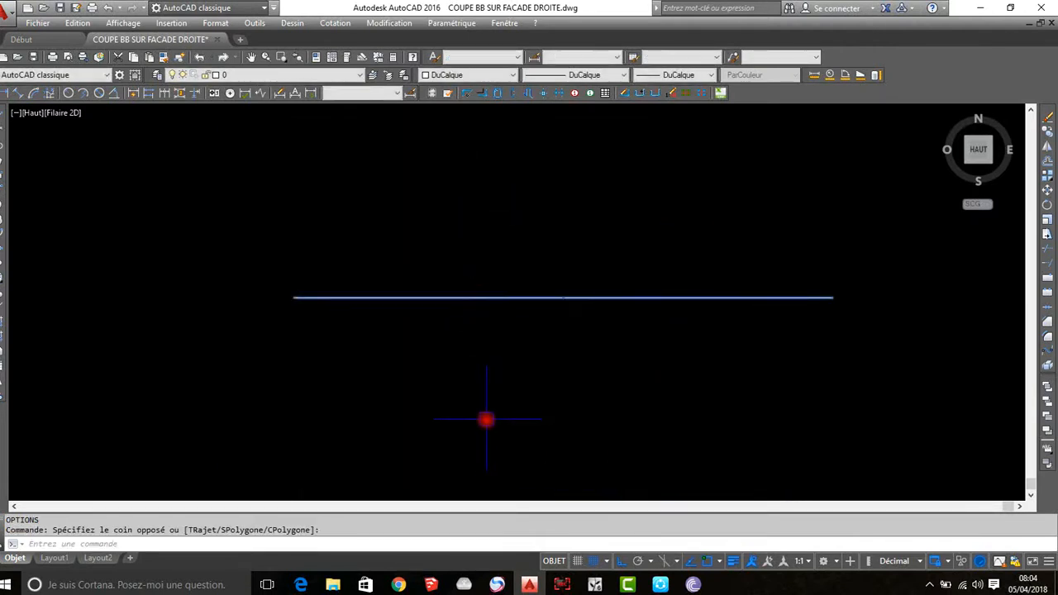
scroll(818, 301, up, 4)
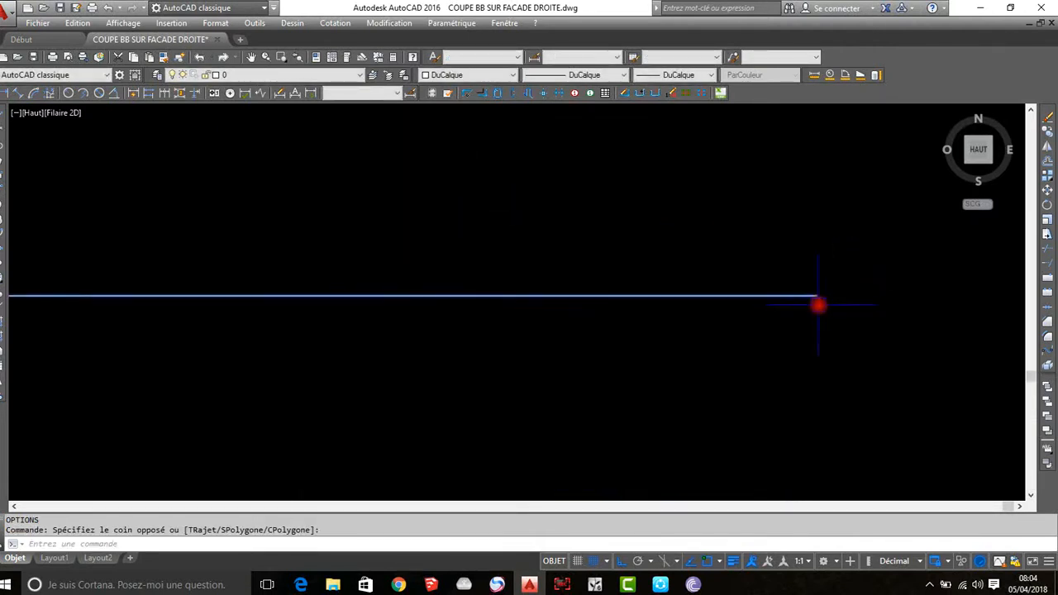
middle_drag(770, 273, 808, 305)
scroll(808, 305, down, 8)
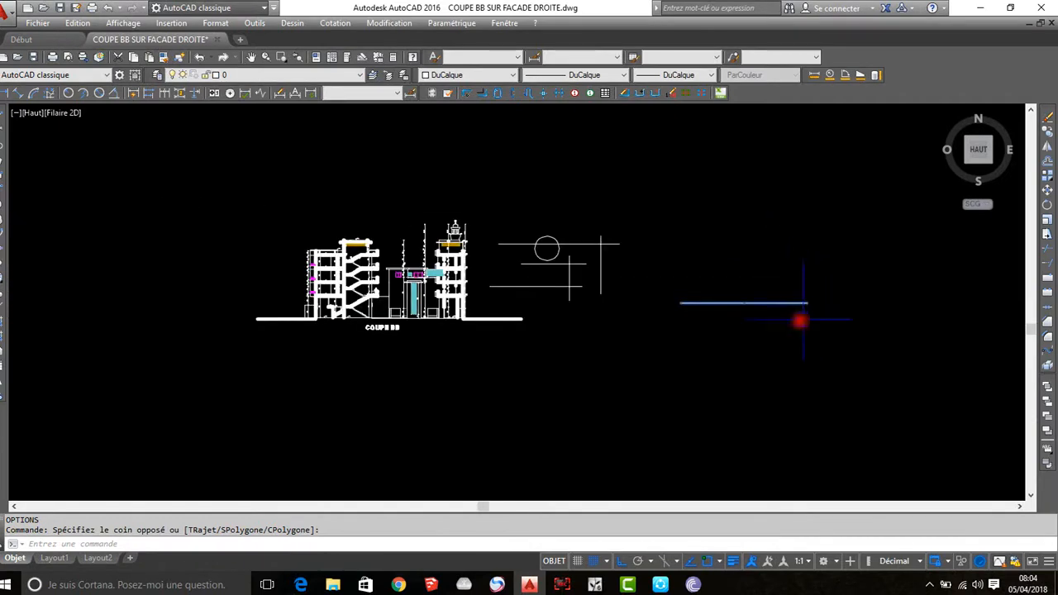
middle_drag(720, 314, 611, 330)
scroll(611, 331, up, 6)
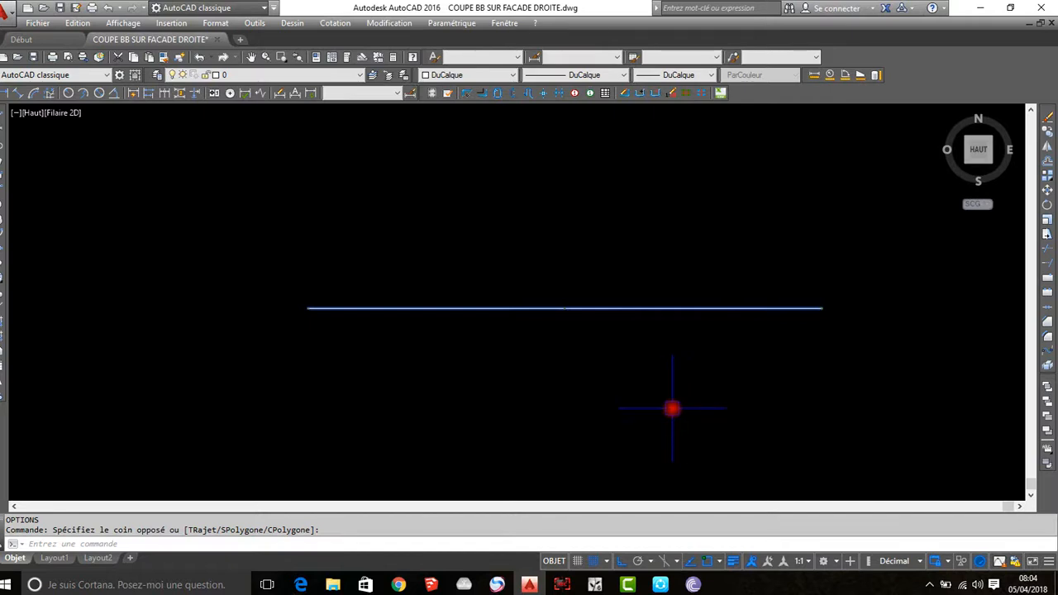
Step: Set the grip size slightly above the middle of its range in Options and reselect the horizontal line to preview the grips
key(Return)
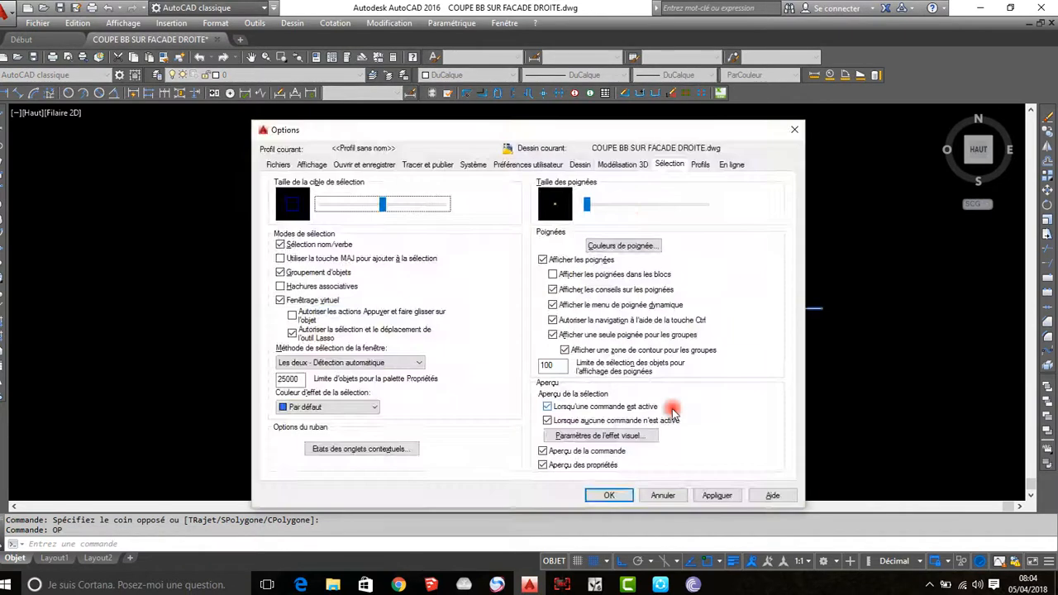
drag(587, 211, 657, 208)
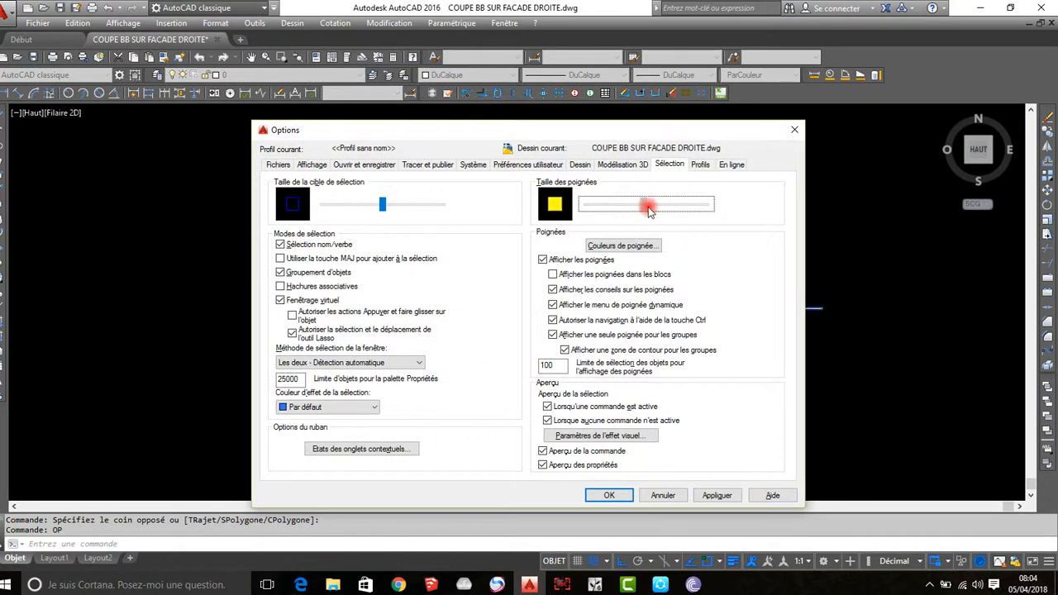
click(609, 495)
click(641, 344)
click(525, 198)
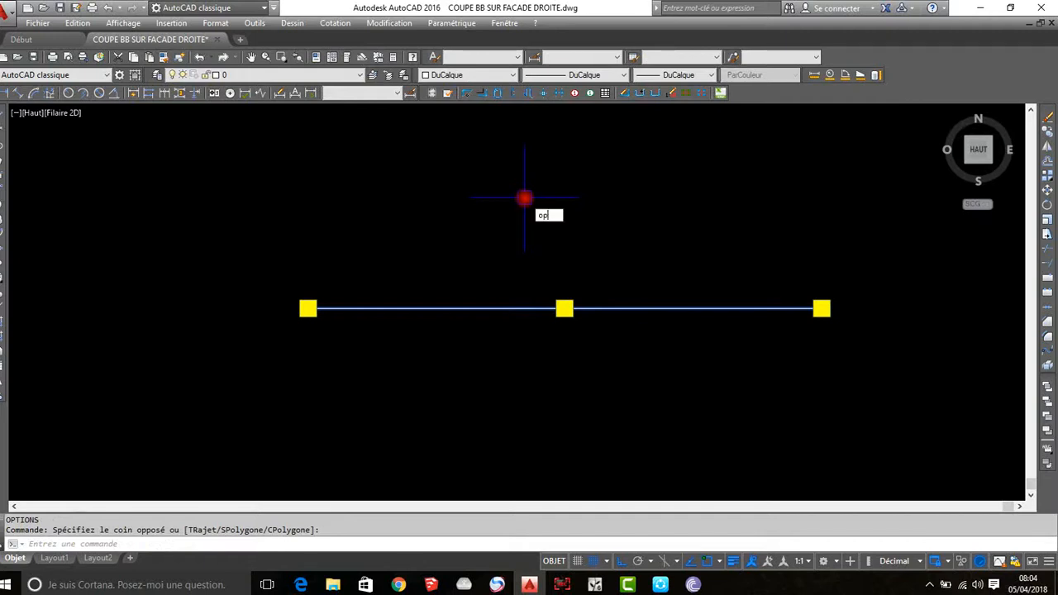
Step: Set both the unselected and selected grip colours to Magenta in Options and accept the changes
text(op)
key(Return)
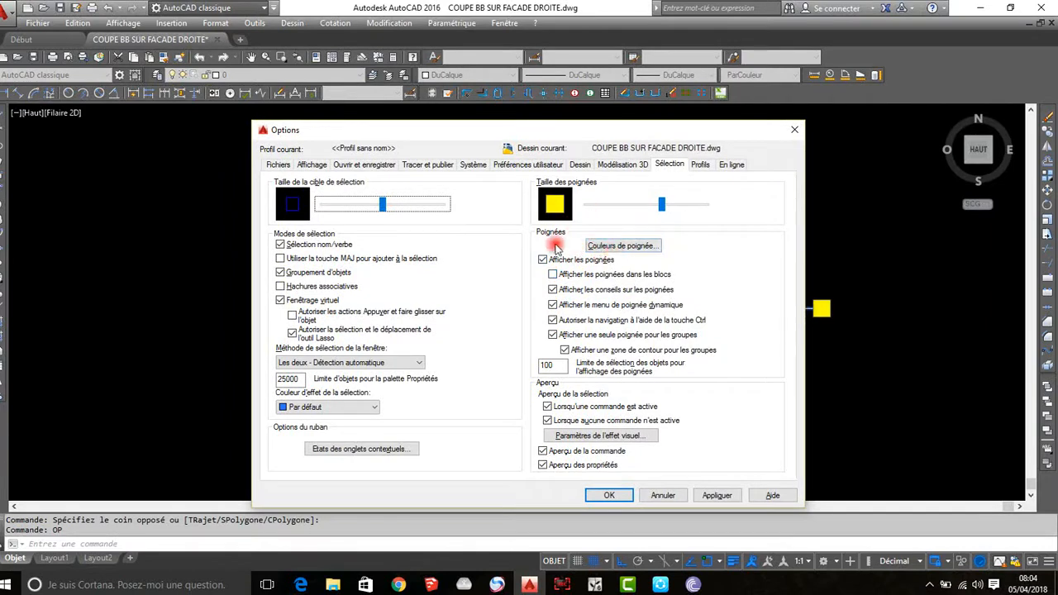
click(622, 246)
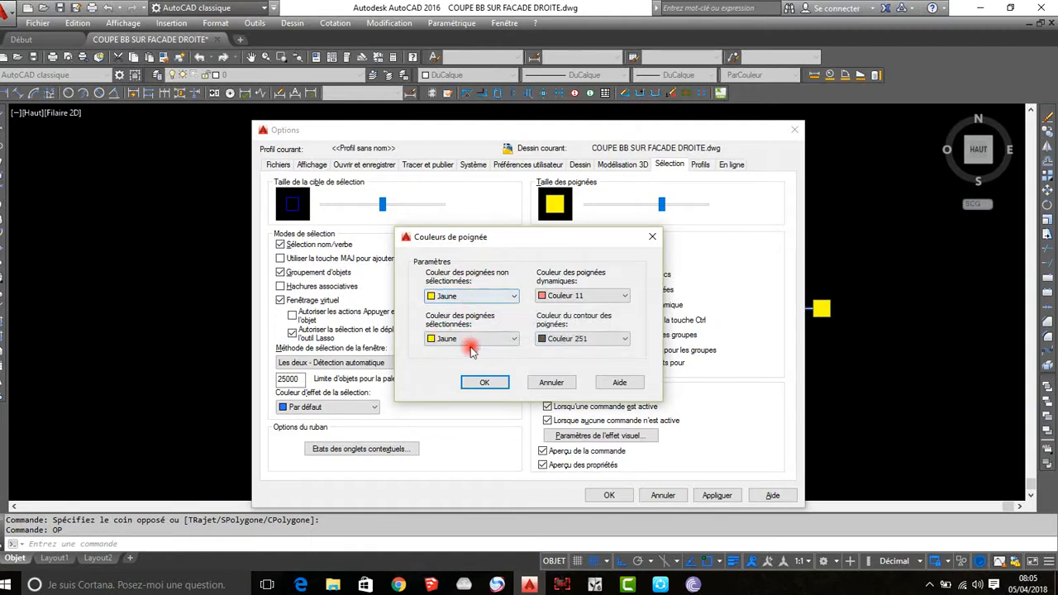
click(484, 300)
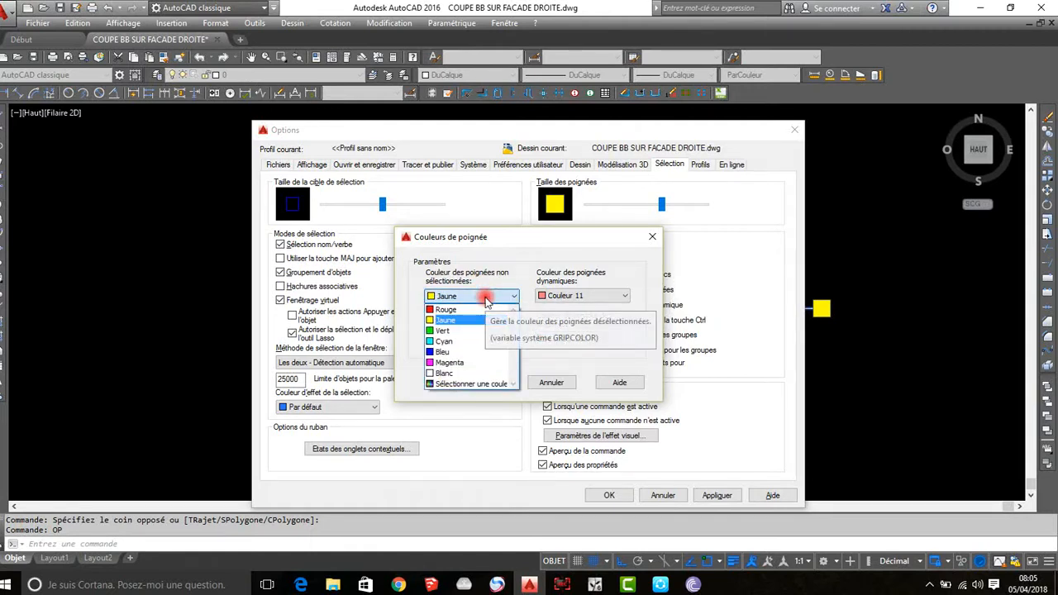
click(450, 366)
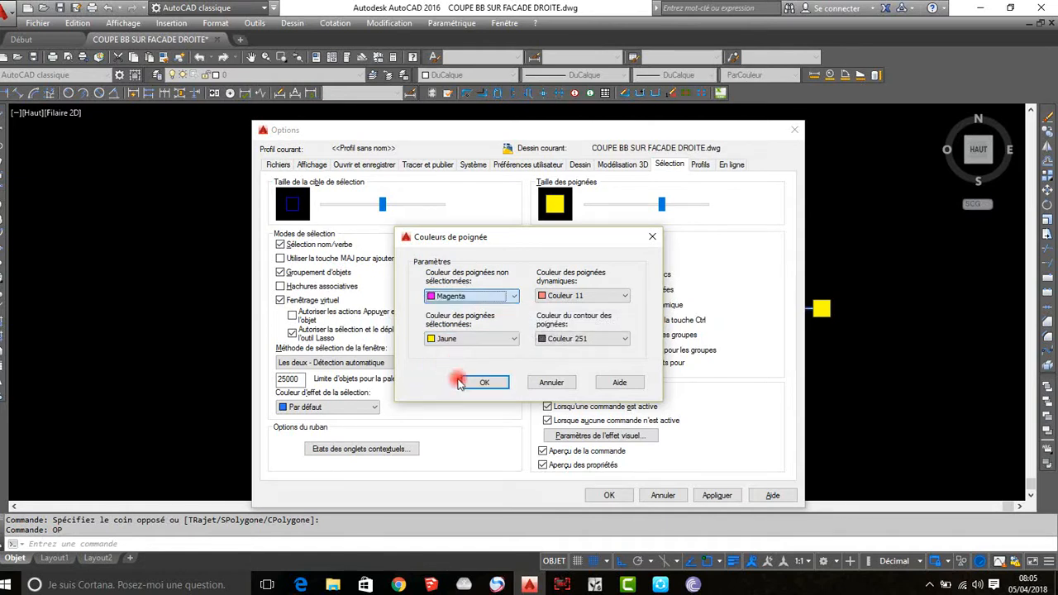
click(463, 339)
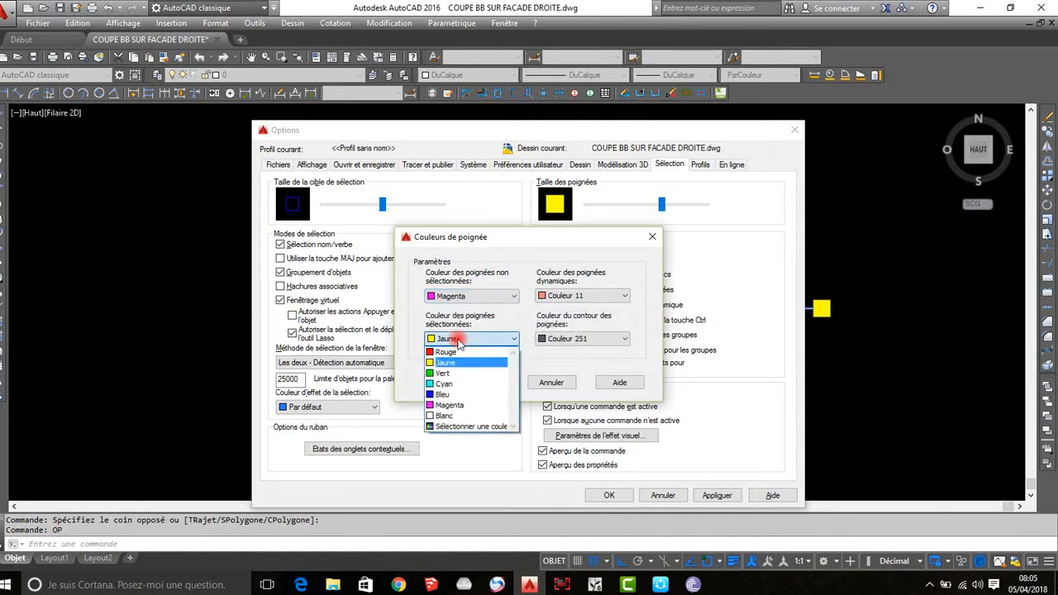
click(476, 405)
click(484, 383)
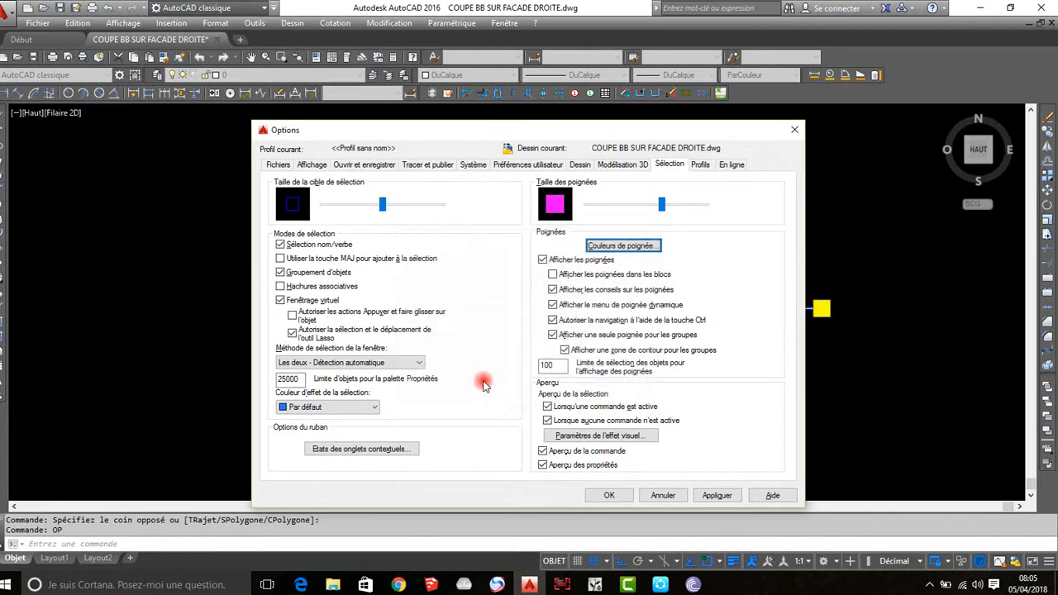
click(609, 495)
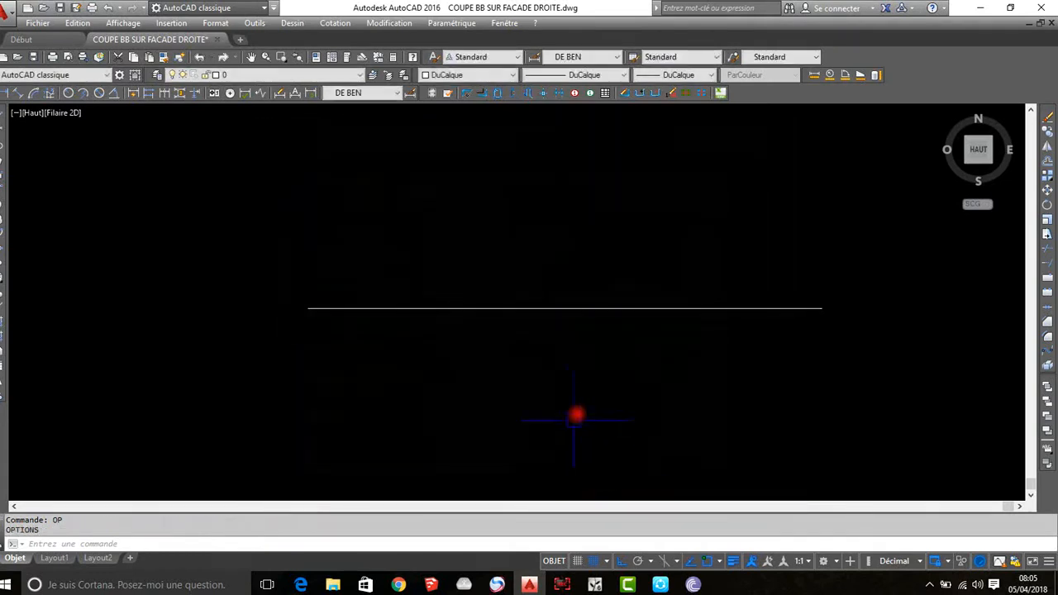
Step: Select the horizontal line with a crossing window to preview its grip colour, and clear the selection
click(659, 398)
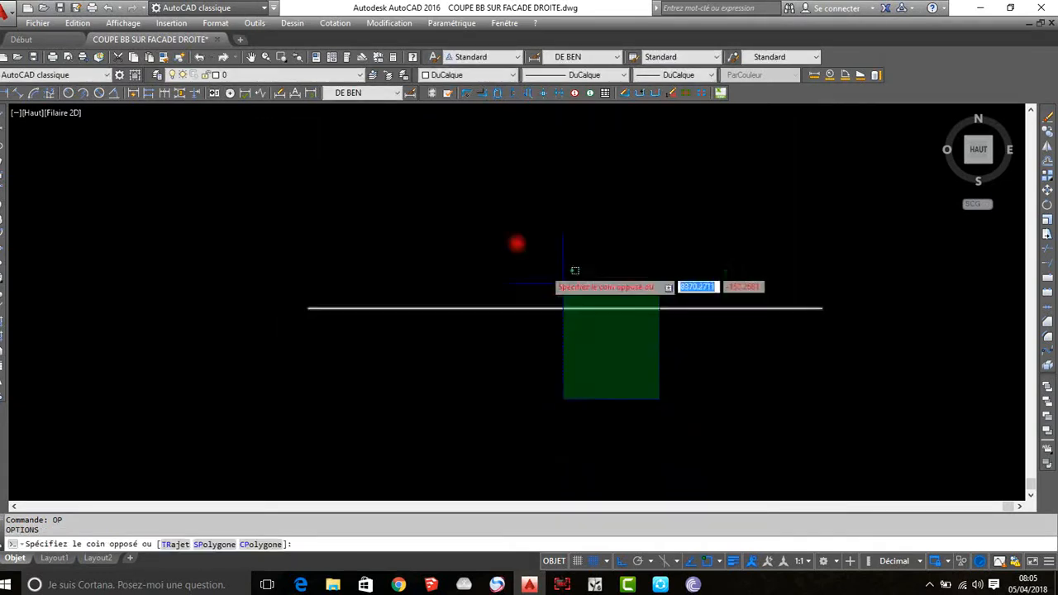
click(478, 208)
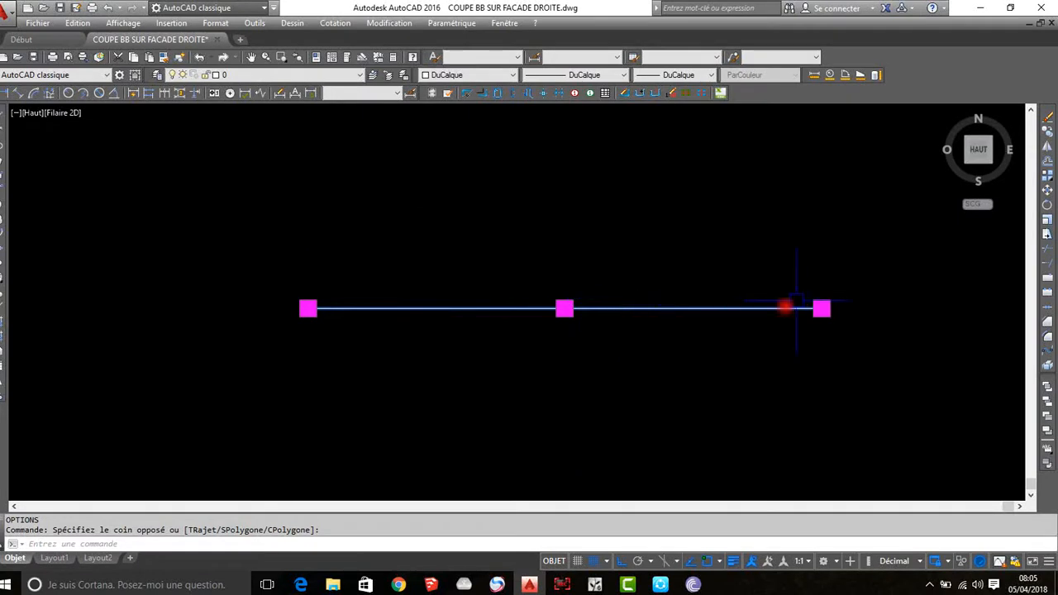
key(Escape)
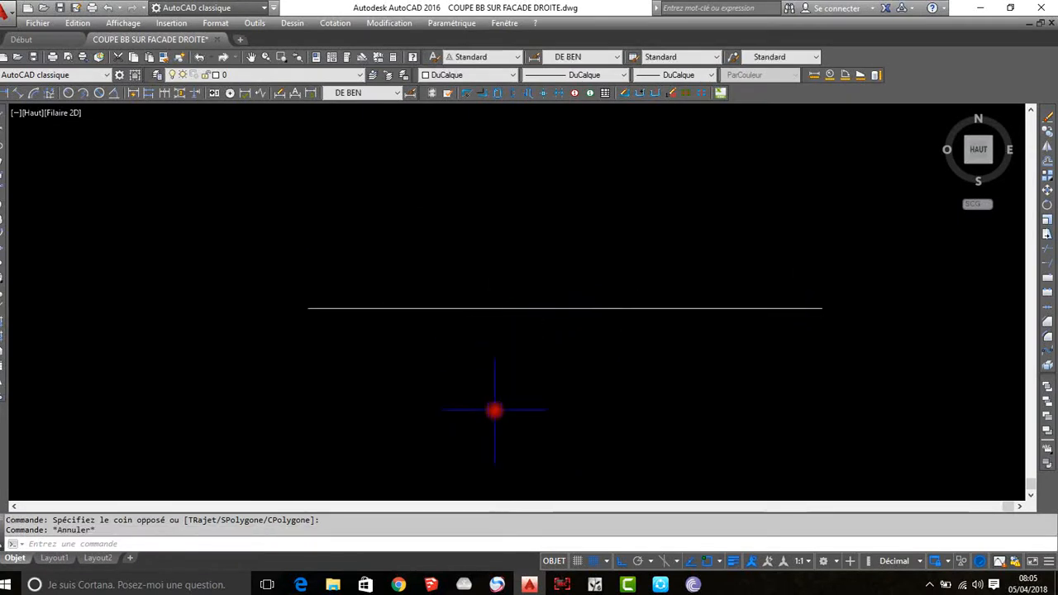
Step: Delete all the sample lines and the circle beside the COUPE BB section drawing
scroll(603, 335, down, 3)
scroll(612, 332, down, 2)
click(690, 343)
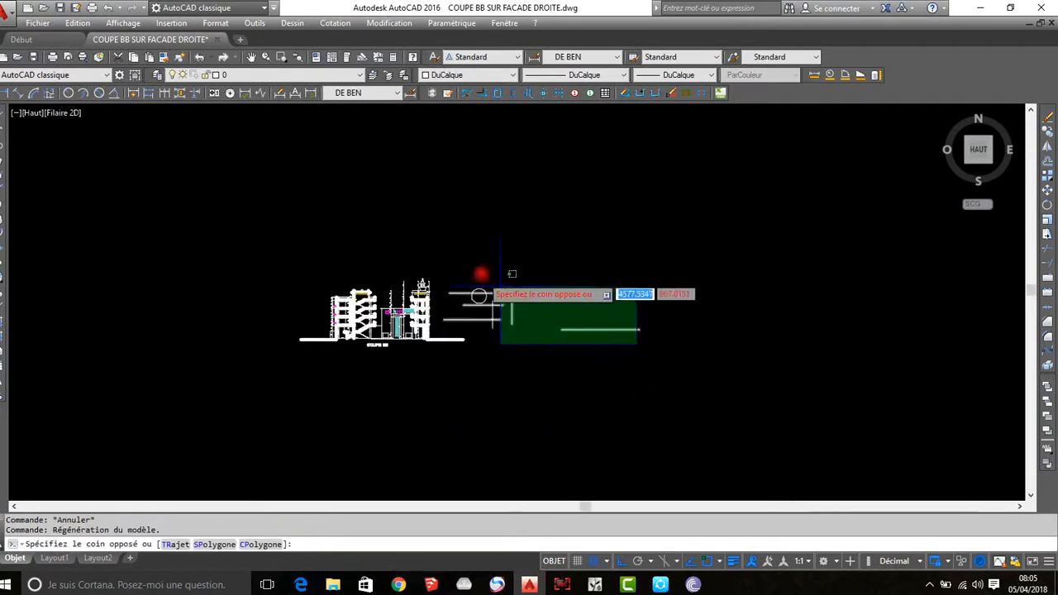
click(480, 191)
key(Delete)
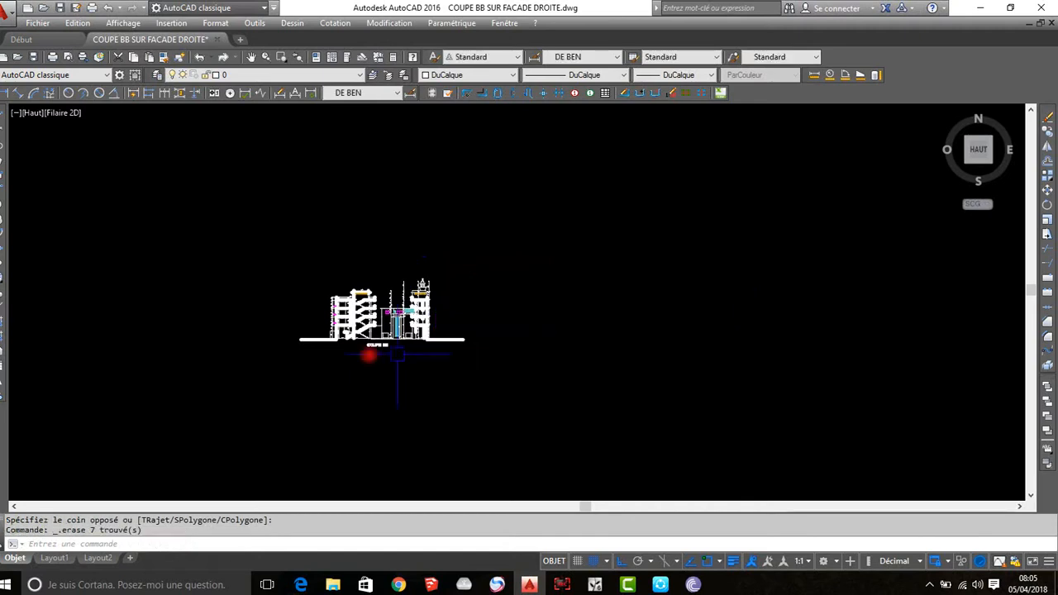
scroll(368, 355, up, 5)
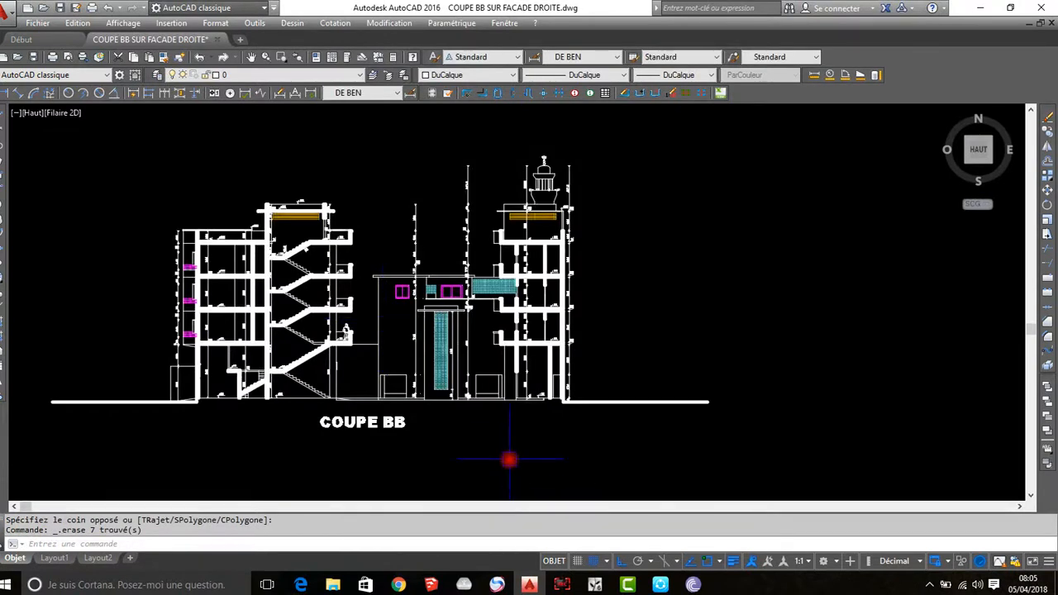
Step: Examine the Profils and En ligne settings in Options and close the dialog without saving changes
key(Return)
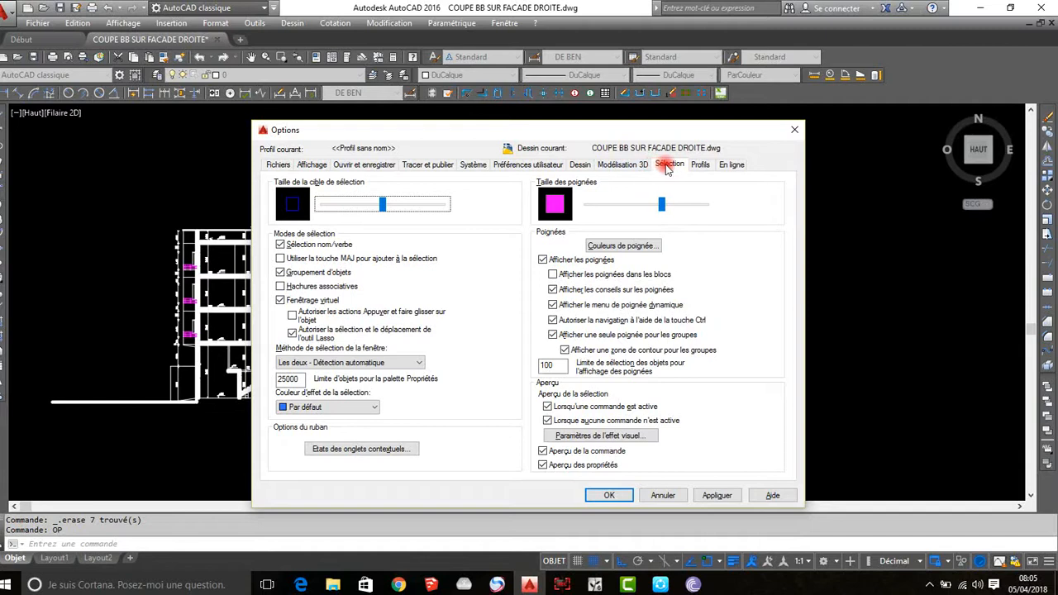
click(699, 164)
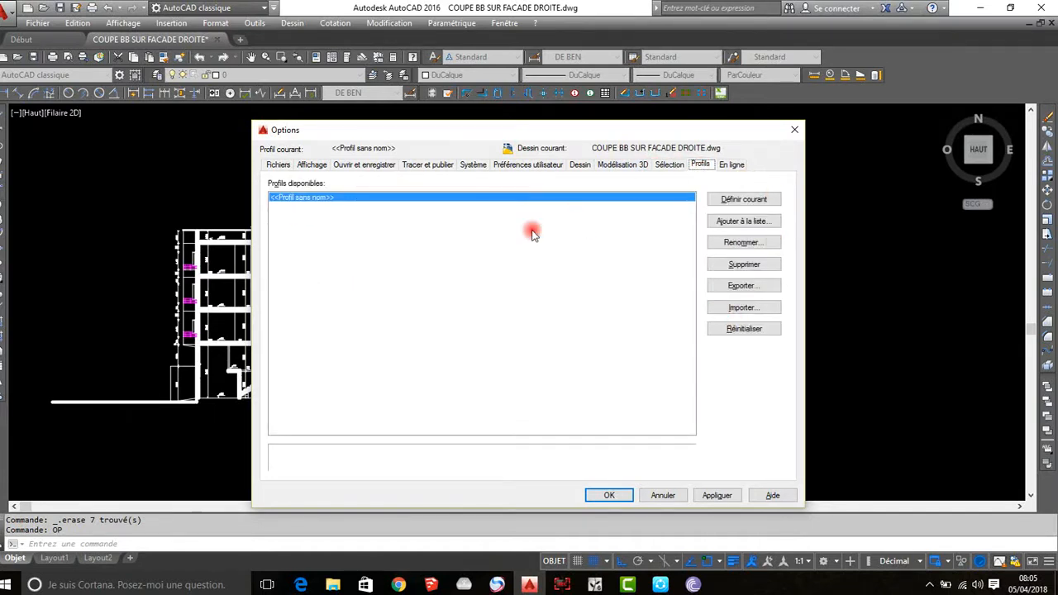
click(731, 166)
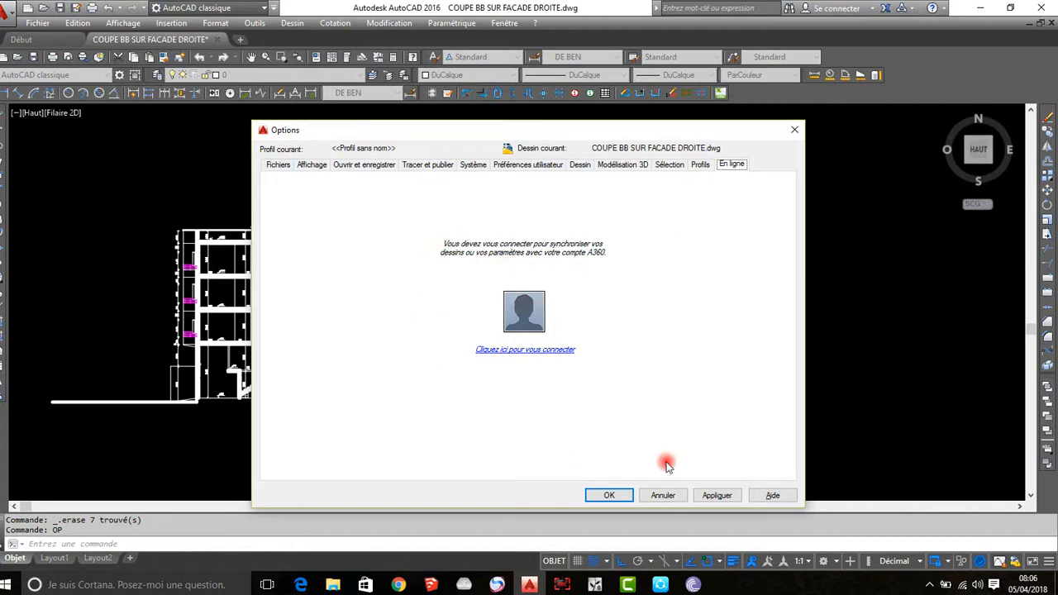
click(664, 496)
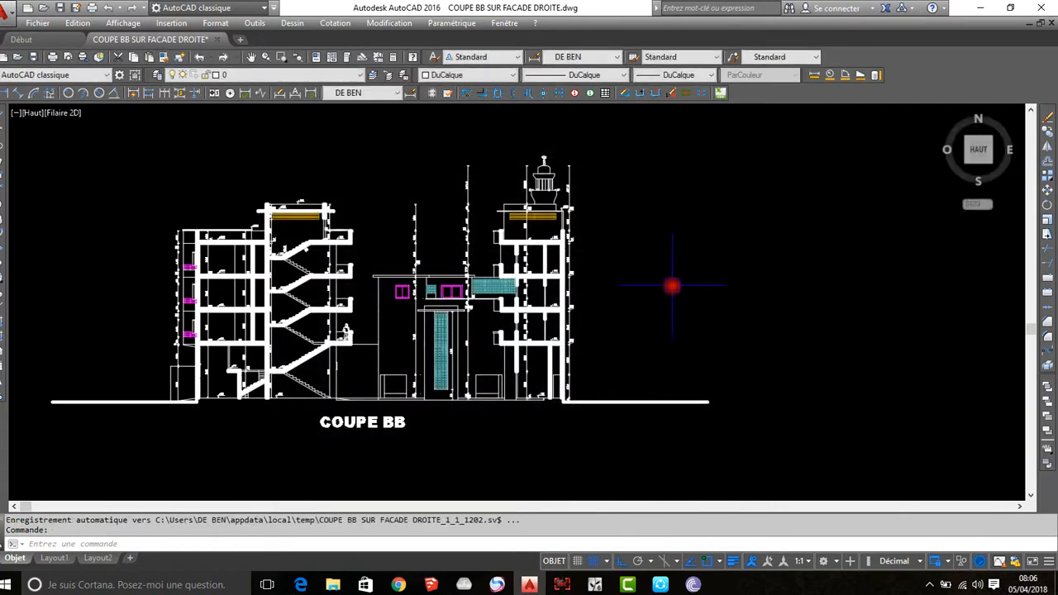
Step: Review the Fichiers, Affichage, Ouvrir et enregistrer, Tracer et publier and Système settings in Options
key(Return)
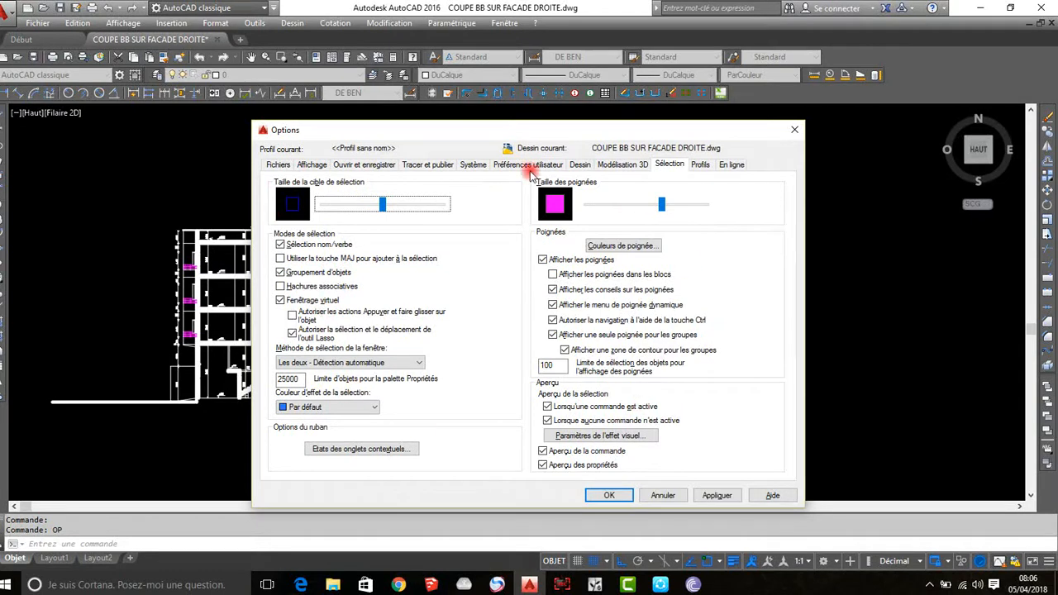
click(278, 164)
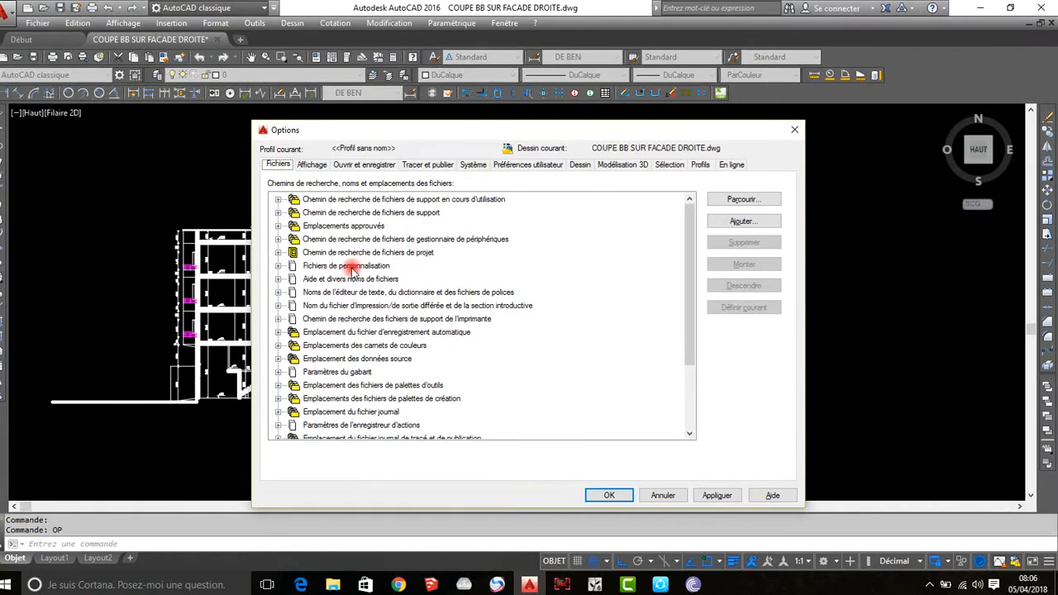
click(321, 167)
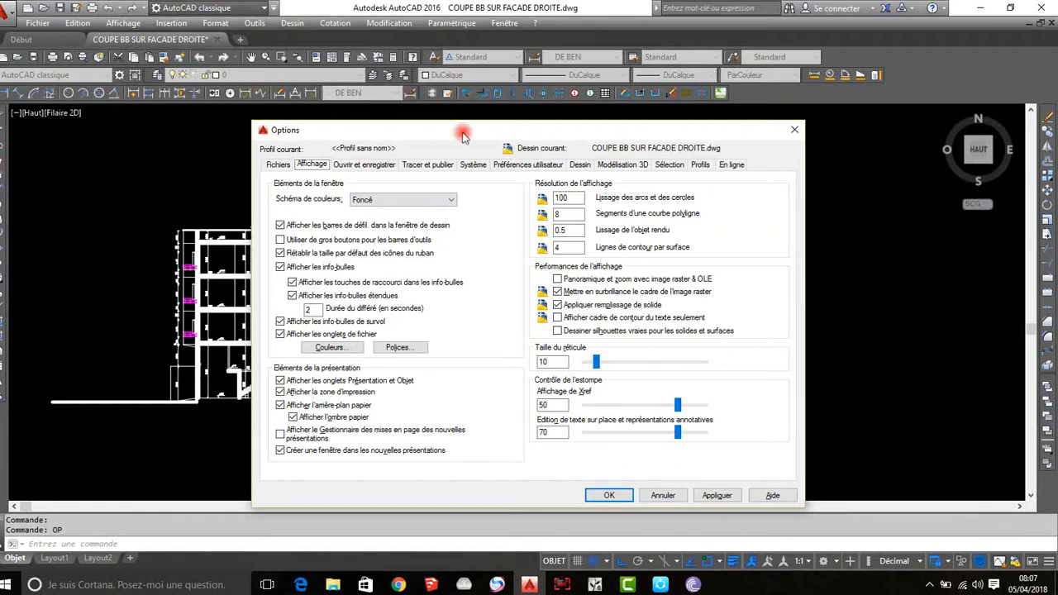
click(343, 165)
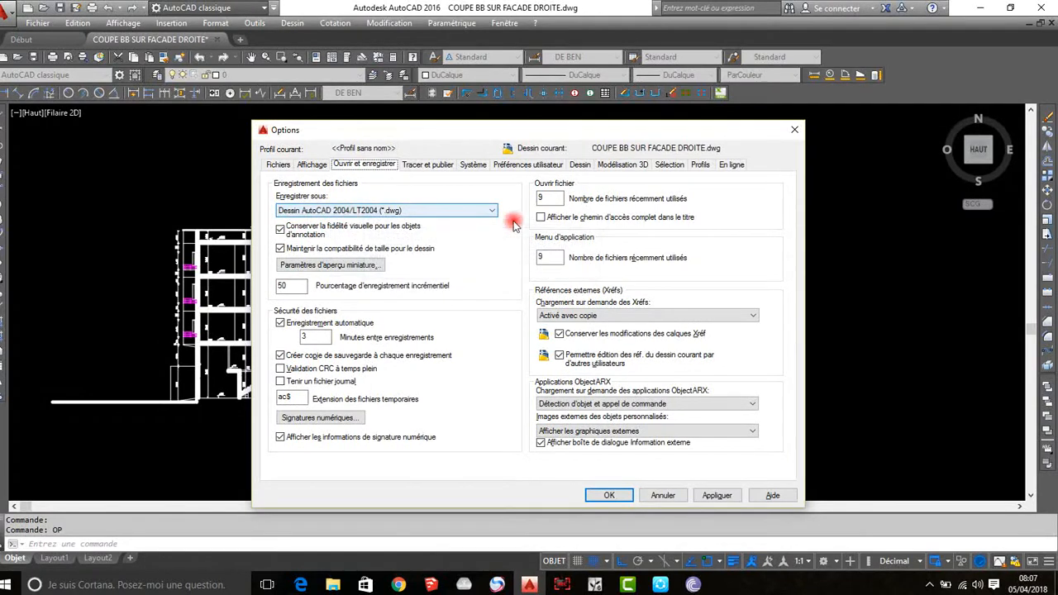
click(424, 165)
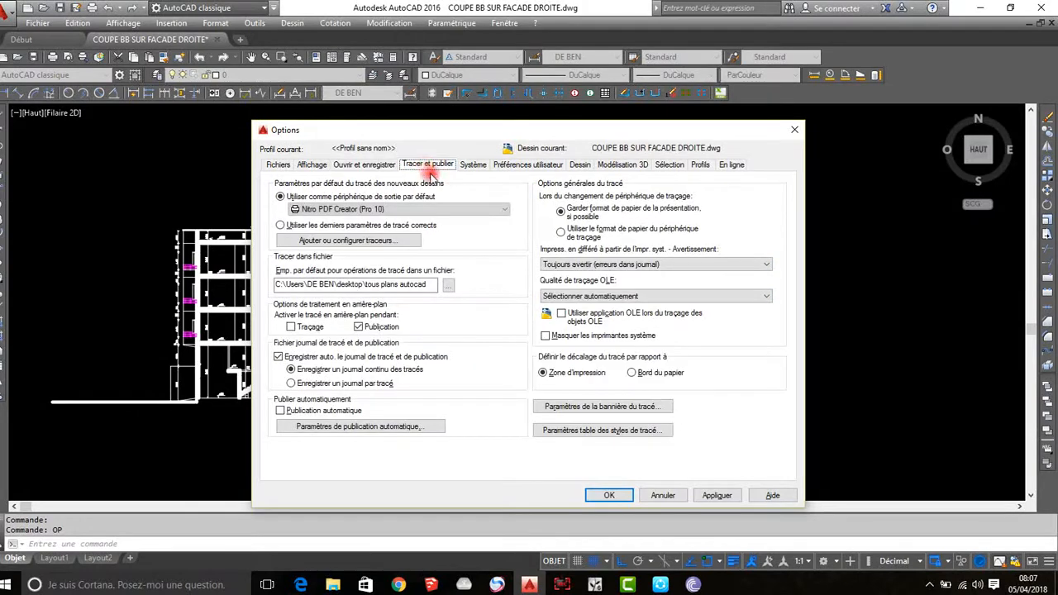
click(474, 165)
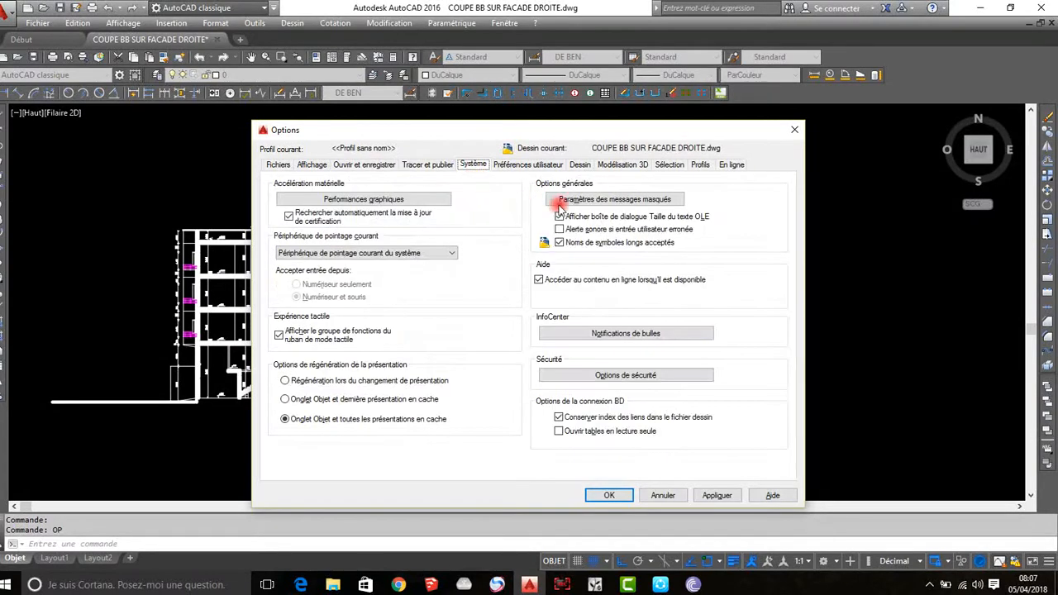
Step: Review the Options settings from Préférences utilisateur through En ligne, return to Fichiers, and accept the dialog
click(519, 165)
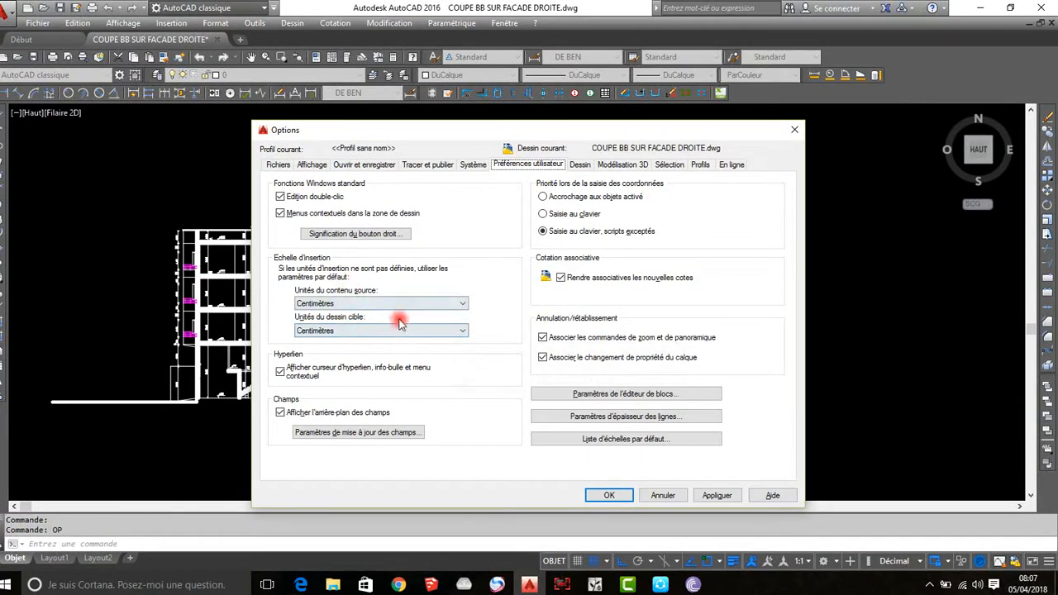
click(579, 166)
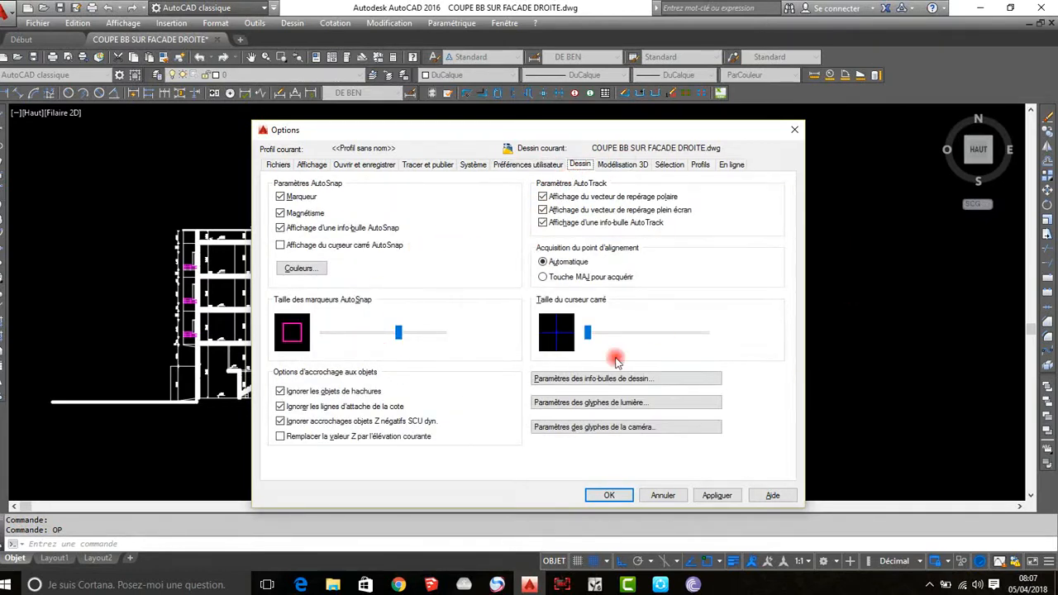
click(620, 165)
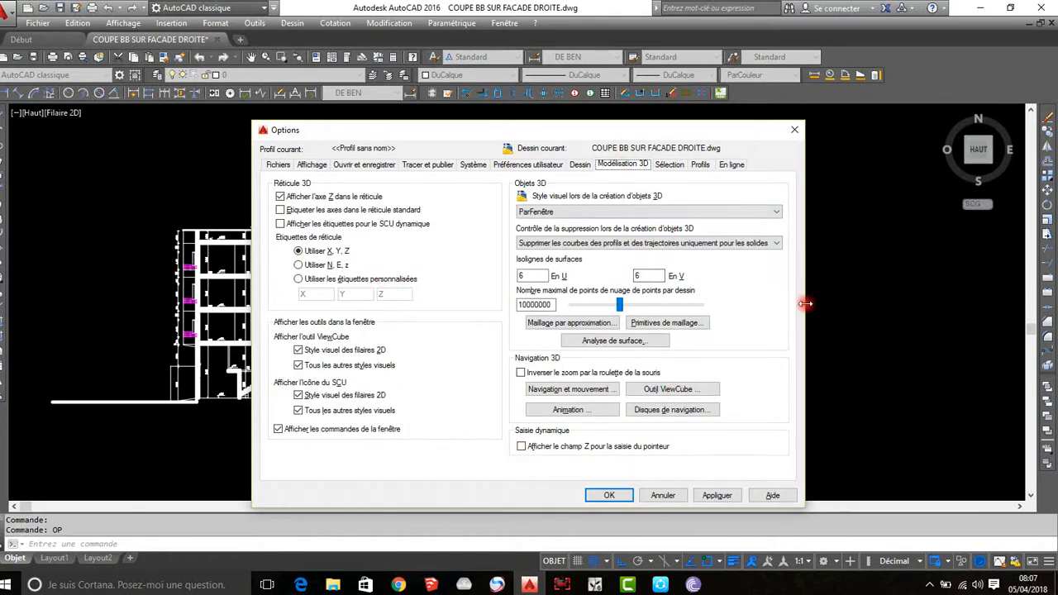
click(669, 166)
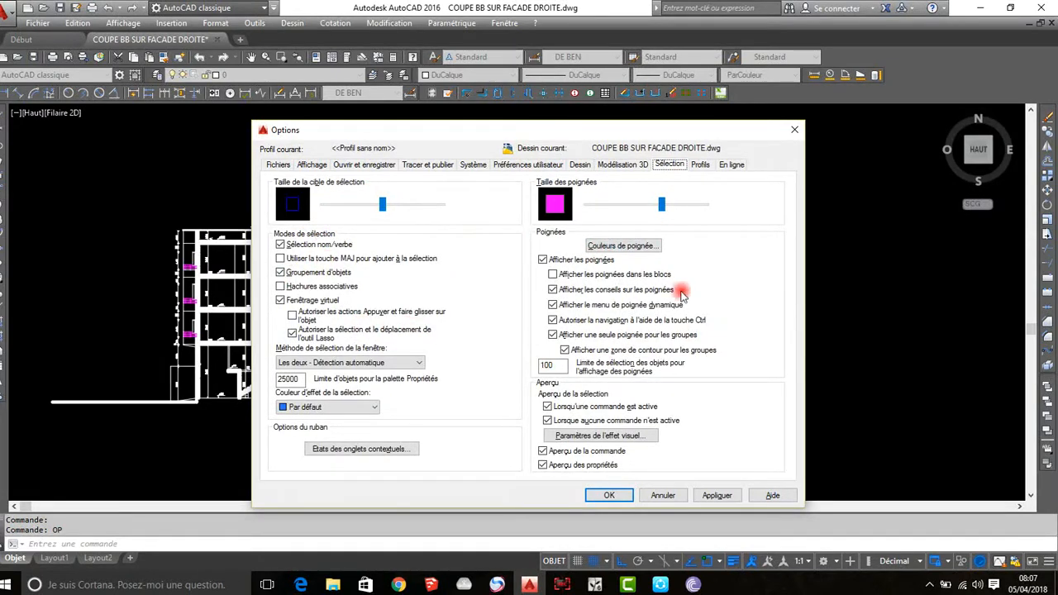
click(701, 165)
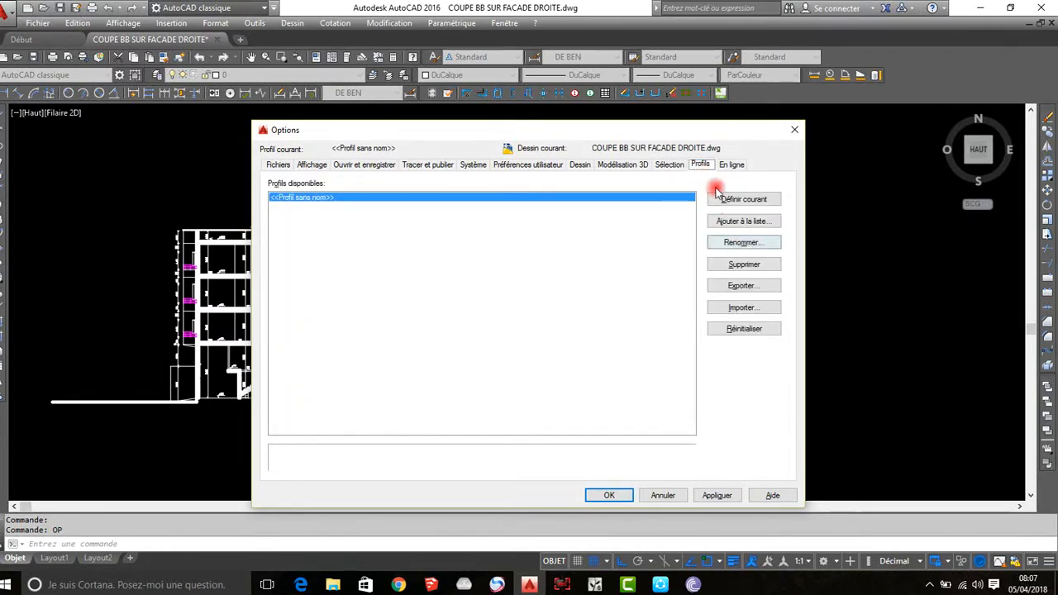
click(732, 164)
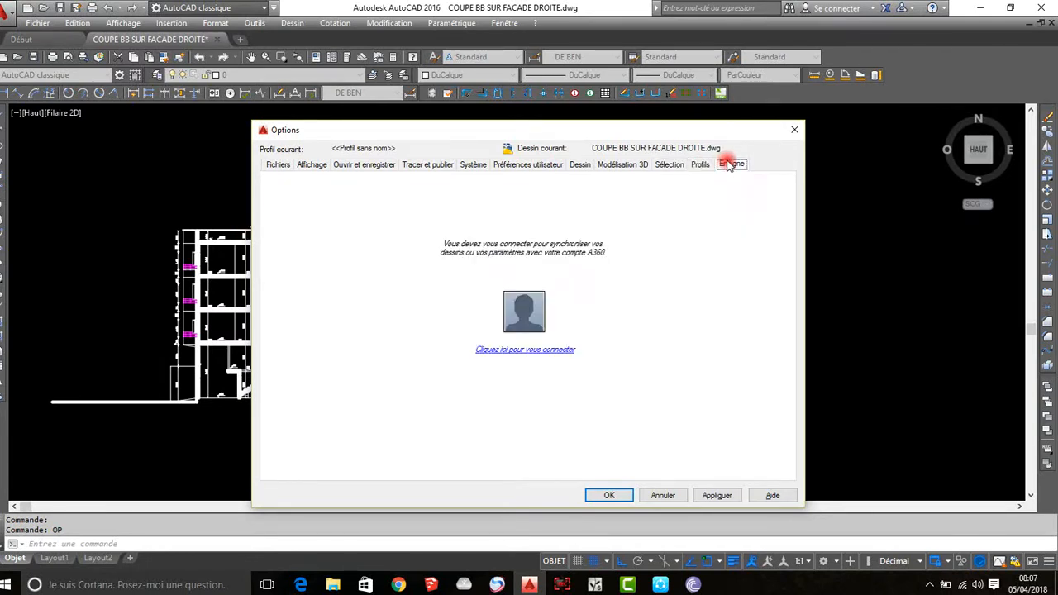
click(273, 165)
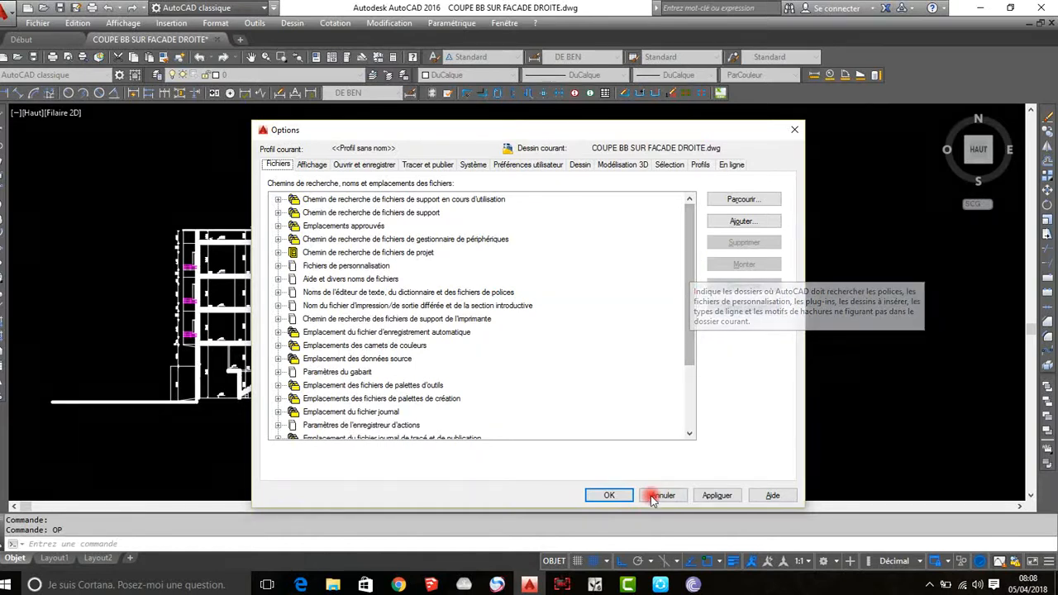
click(609, 495)
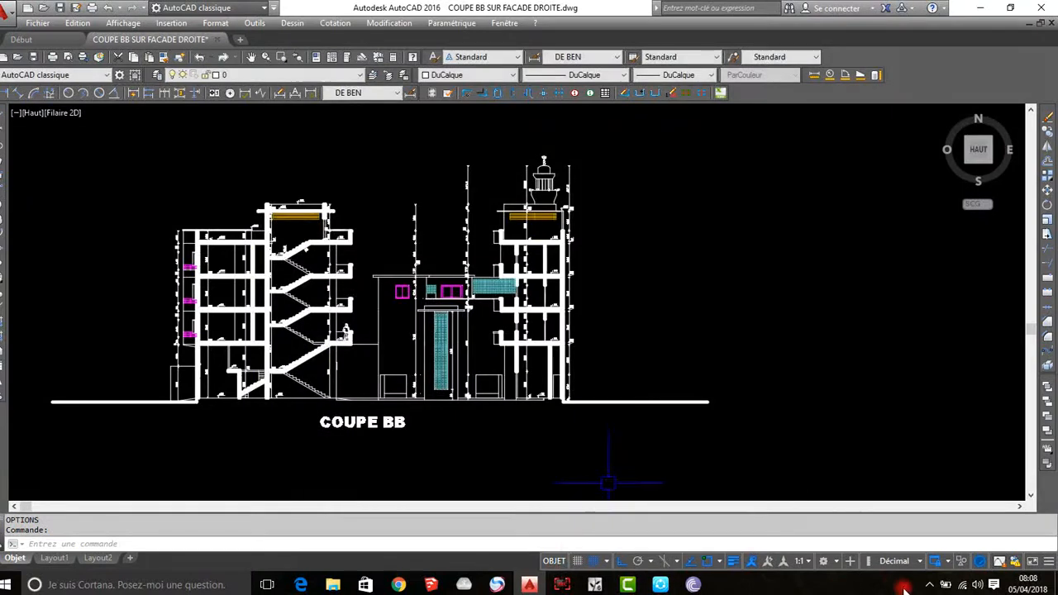